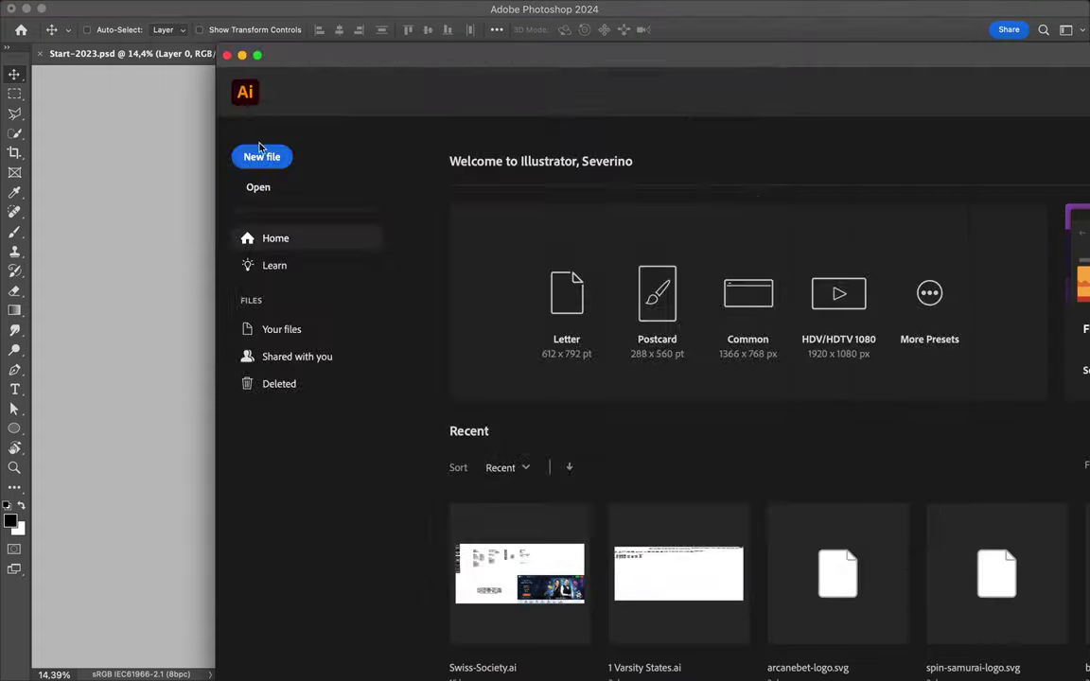
Create a new Print-preset document and pen-draw the angular frame's left side.
click(261, 155)
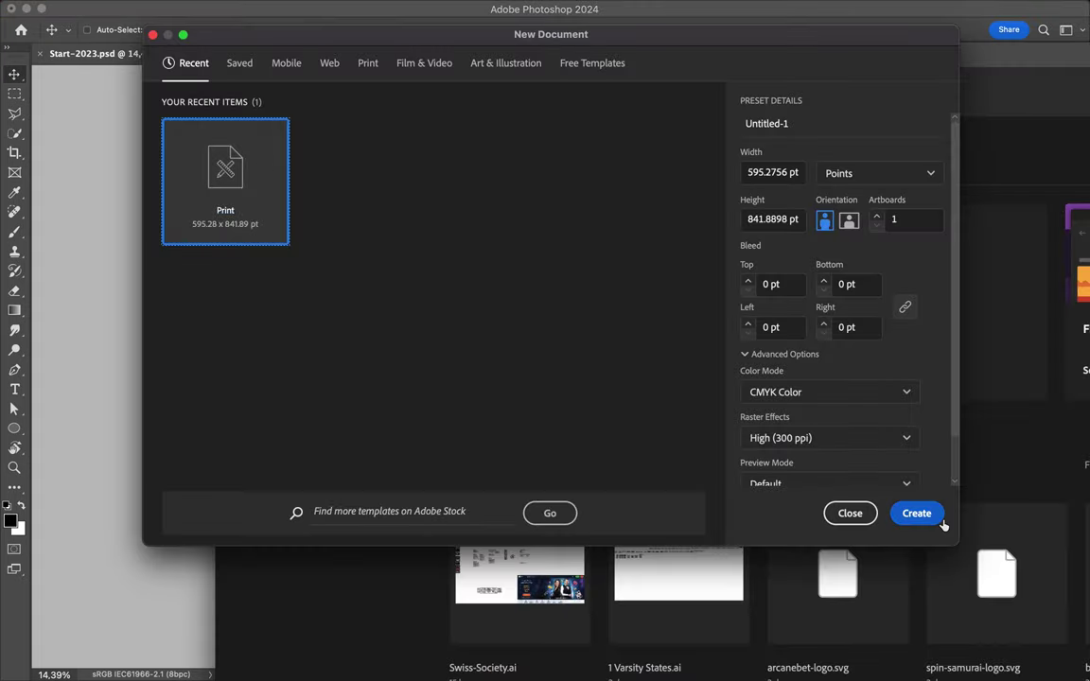
click(915, 513)
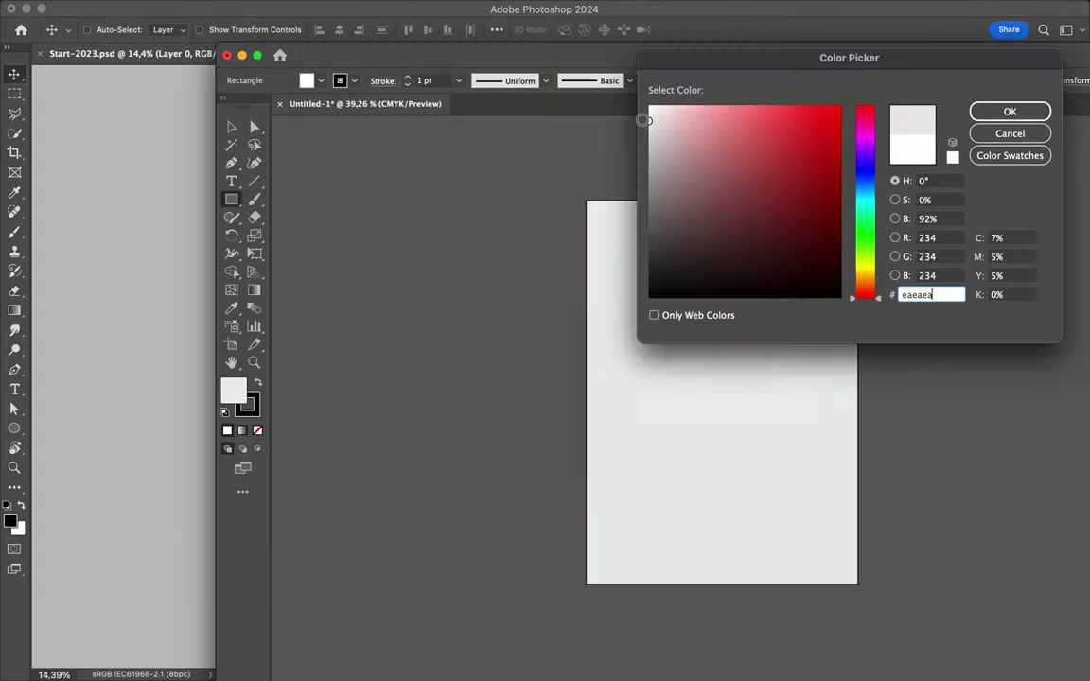
key(p)
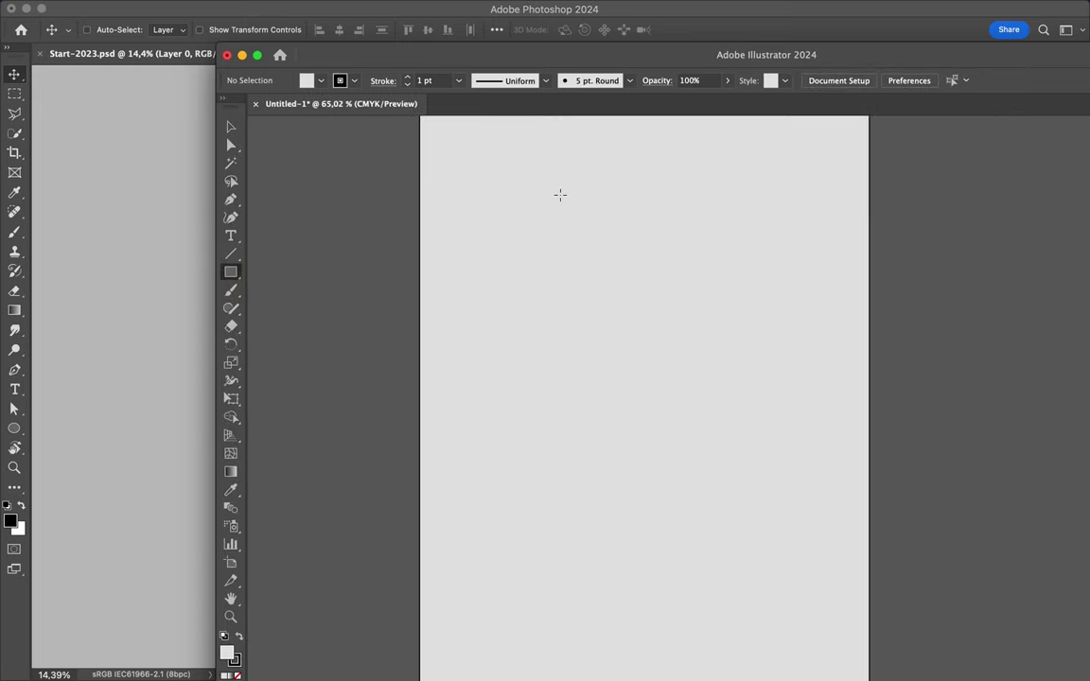
click(482, 166)
click(459, 184)
click(460, 438)
click(445, 448)
click(442, 519)
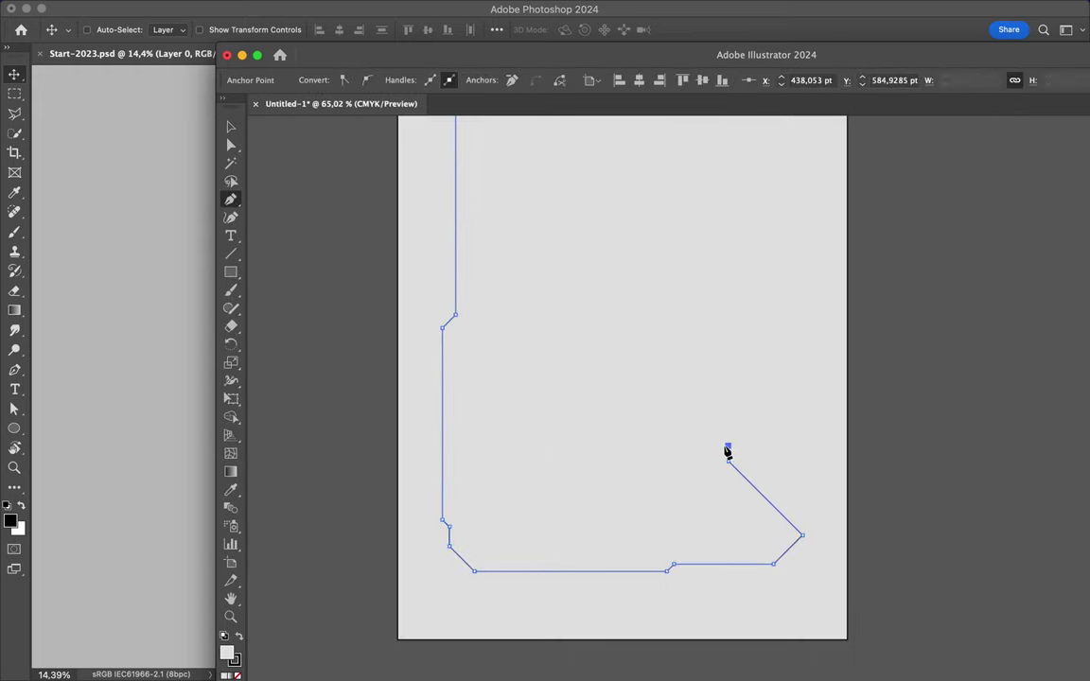
Finish the white frame outline along the right side and top, nudging one corner into place.
scroll(795, 372, up, 2)
click(794, 324)
click(785, 315)
scroll(785, 321, up, 5)
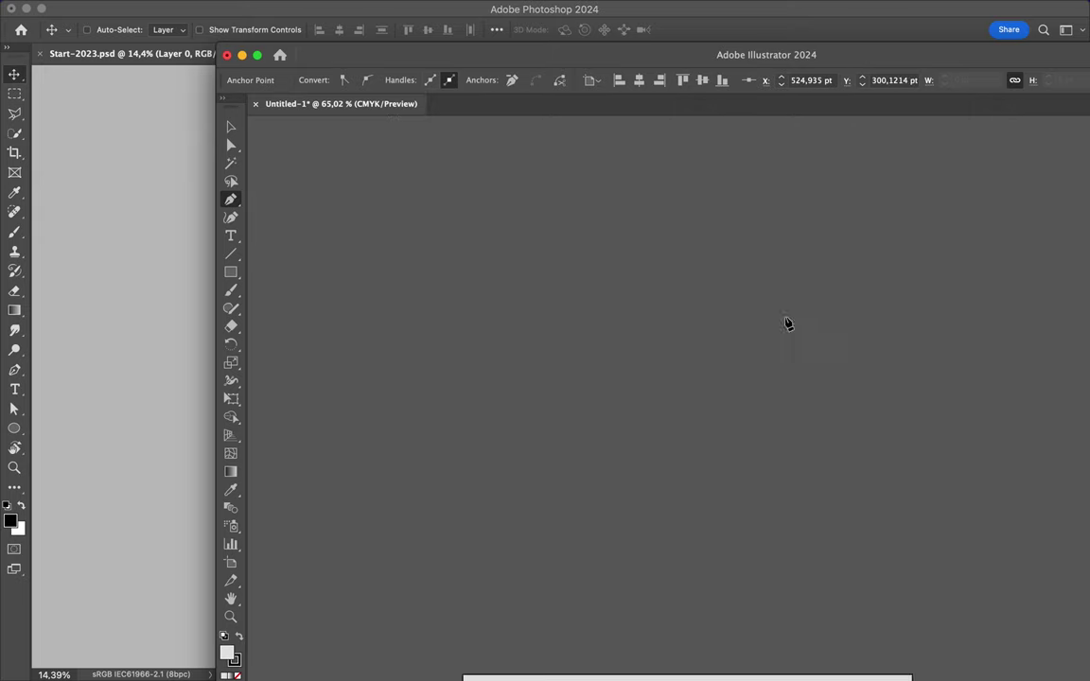
click(822, 454)
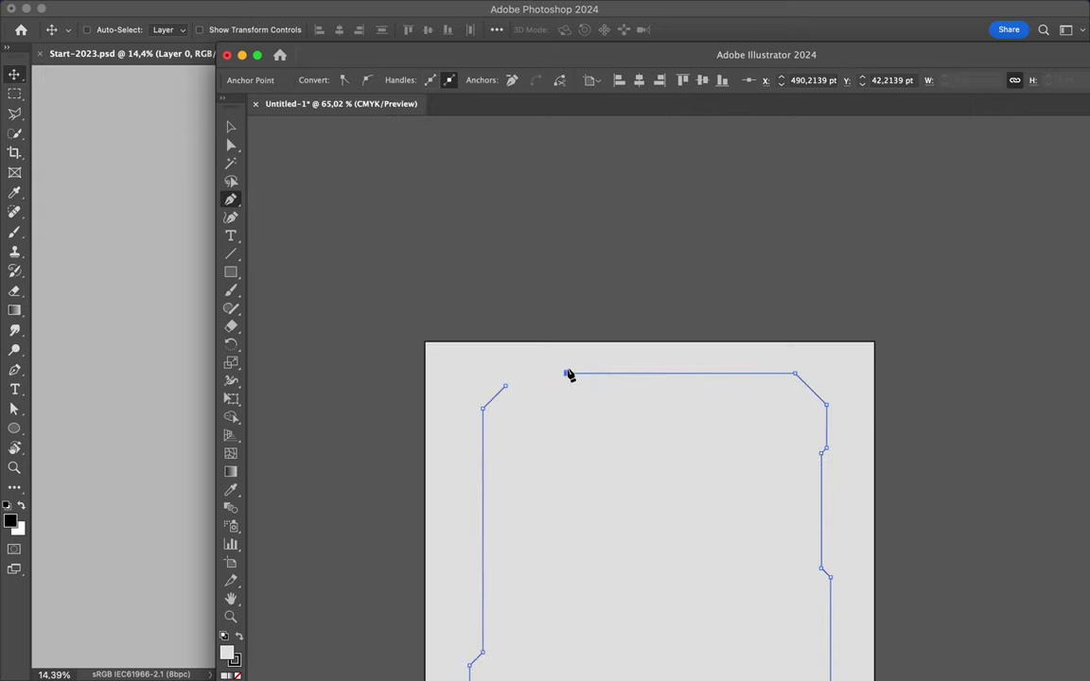
scroll(507, 394, up, 5)
drag(519, 379, 525, 376)
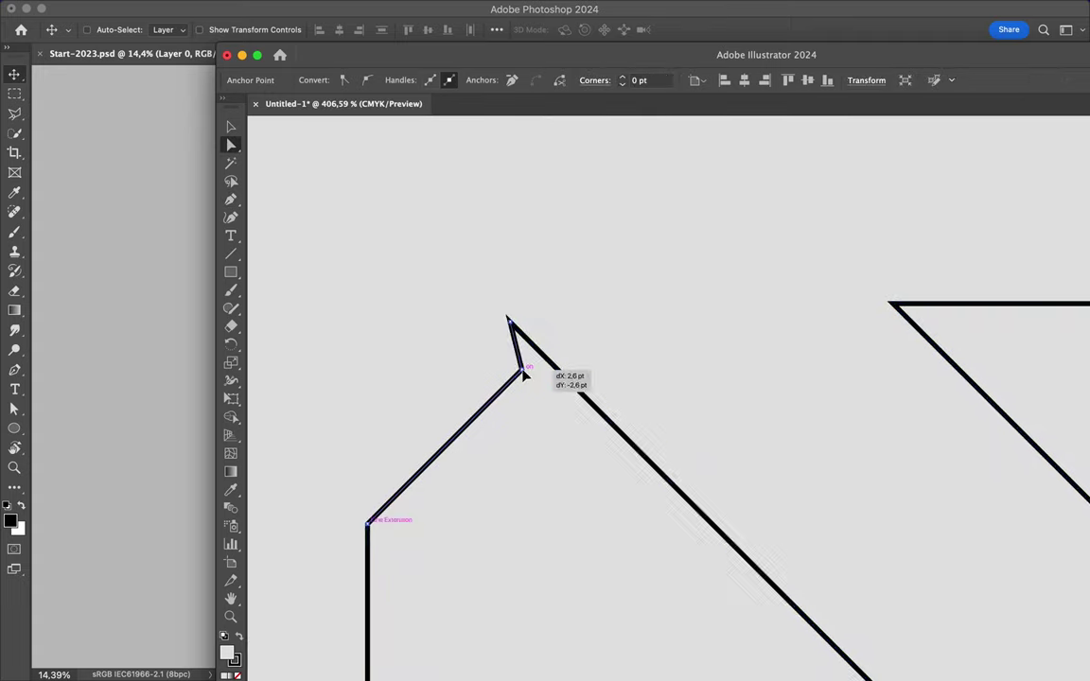
key(v)
scroll(358, 529, down, 6)
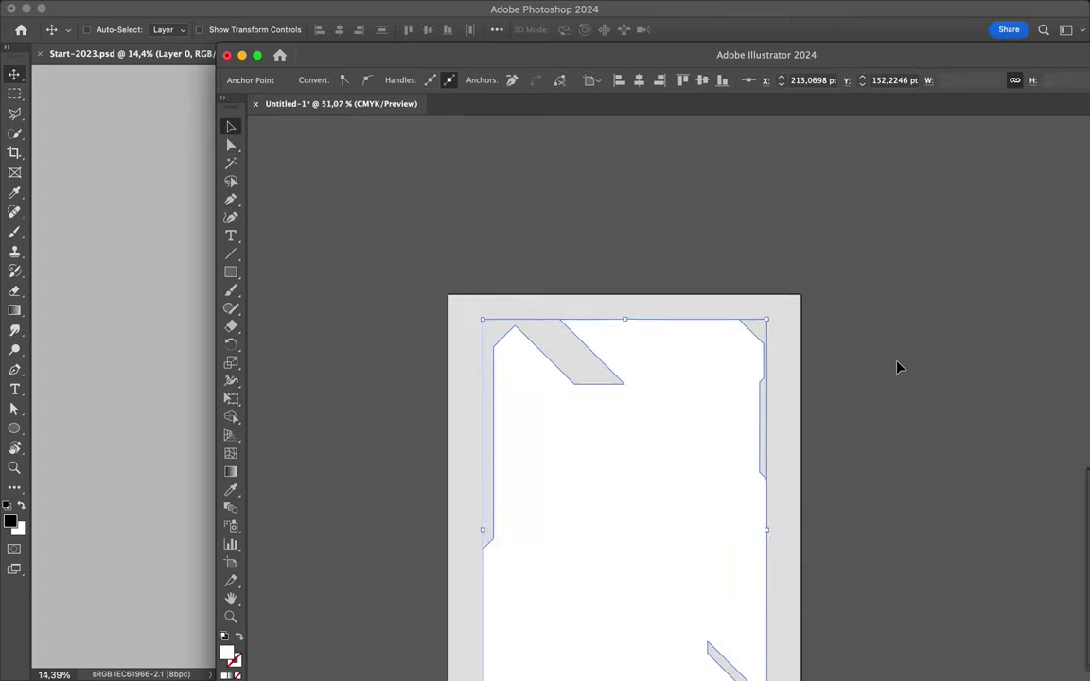
Reselect the frame path with Direct Selection, then deselect everything.
click(900, 367)
scroll(757, 321, down, 2)
key(a)
click(559, 311)
scroll(540, 312, up, 5)
click(495, 288)
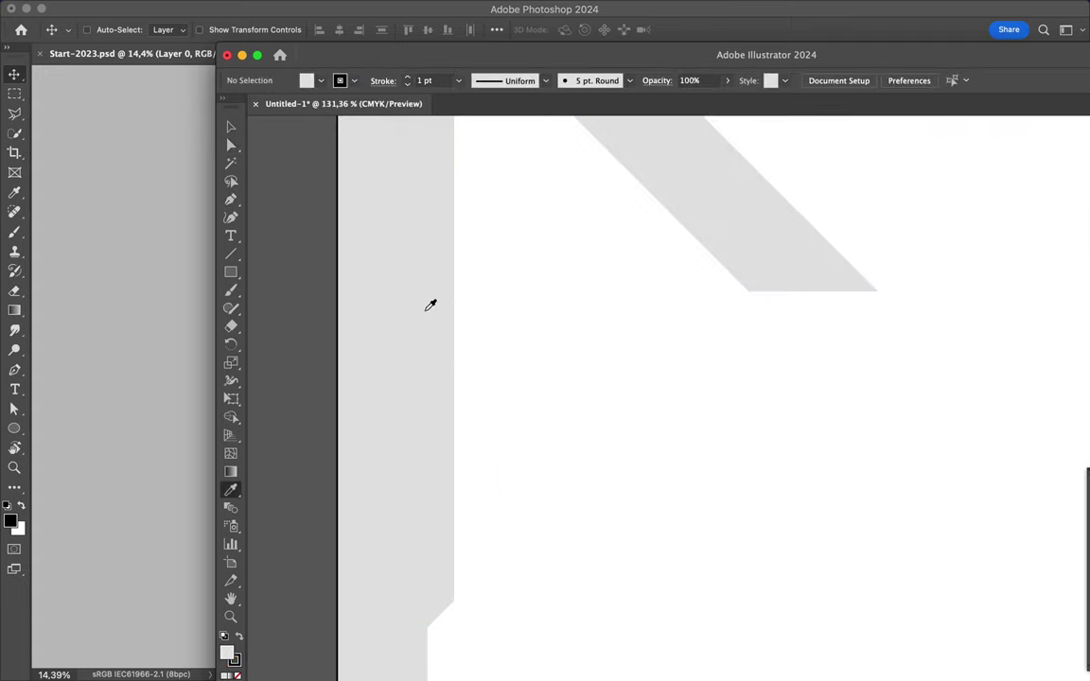
Draw a thin bar near the left edge and repeat it into a stack of five bars.
click(231, 271)
drag(491, 197, 554, 207)
key(v)
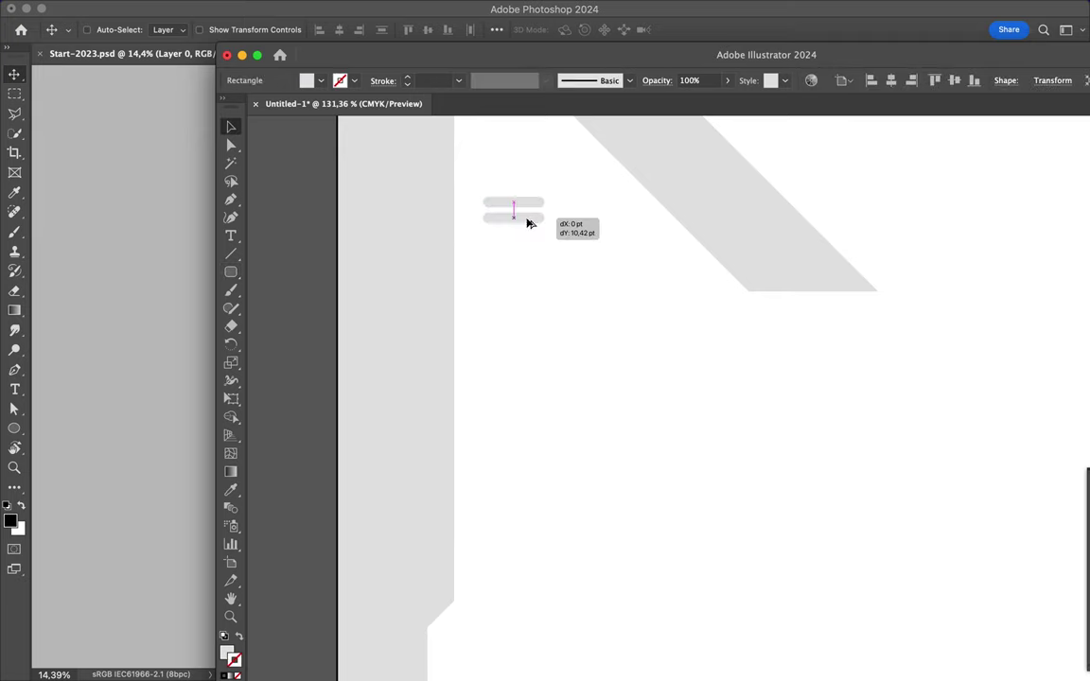
key(ctrl+d)
key(ctrl+d)
key(ctrl+d)
scroll(416, 214, down, 3)
scroll(476, 204, up, 2)
key(ctrl+a)
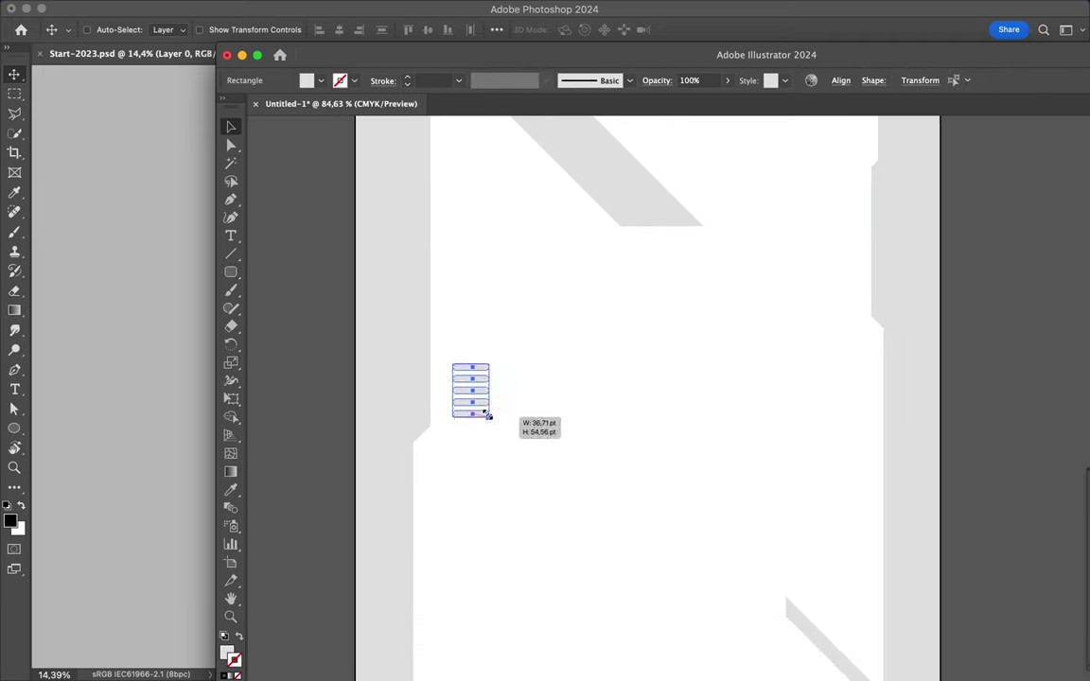
drag(472, 400, 452, 409)
scroll(491, 426, down, 3)
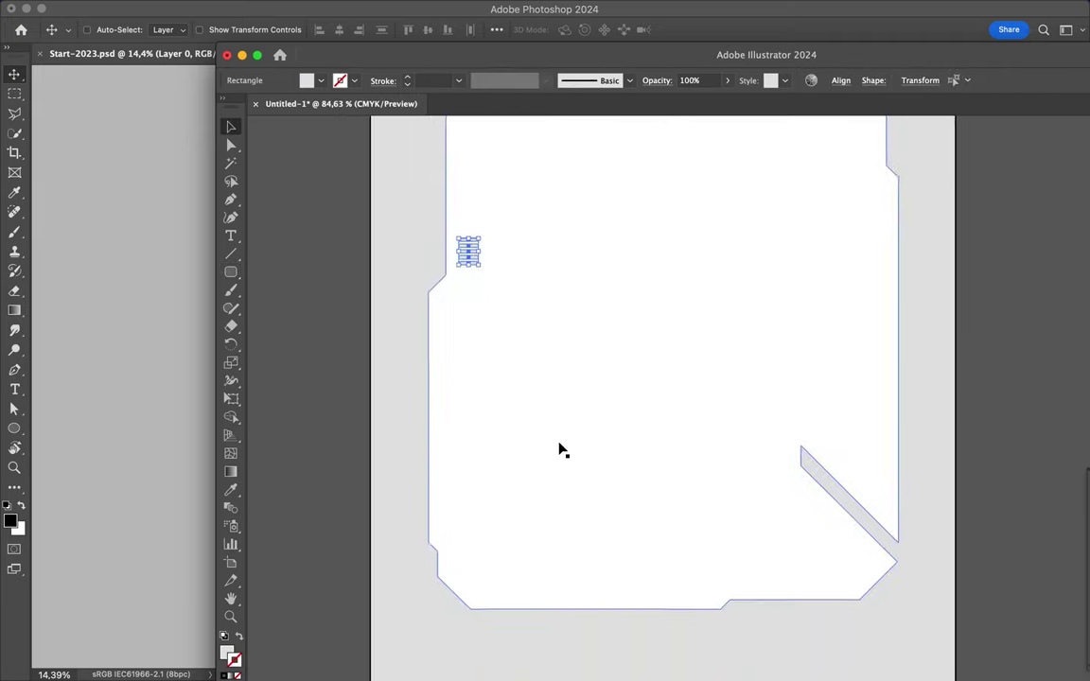
key(l)
scroll(558, 450, down, 3)
Draw a small circle near the frame's bottom-left corner.
drag(506, 516, 530, 540)
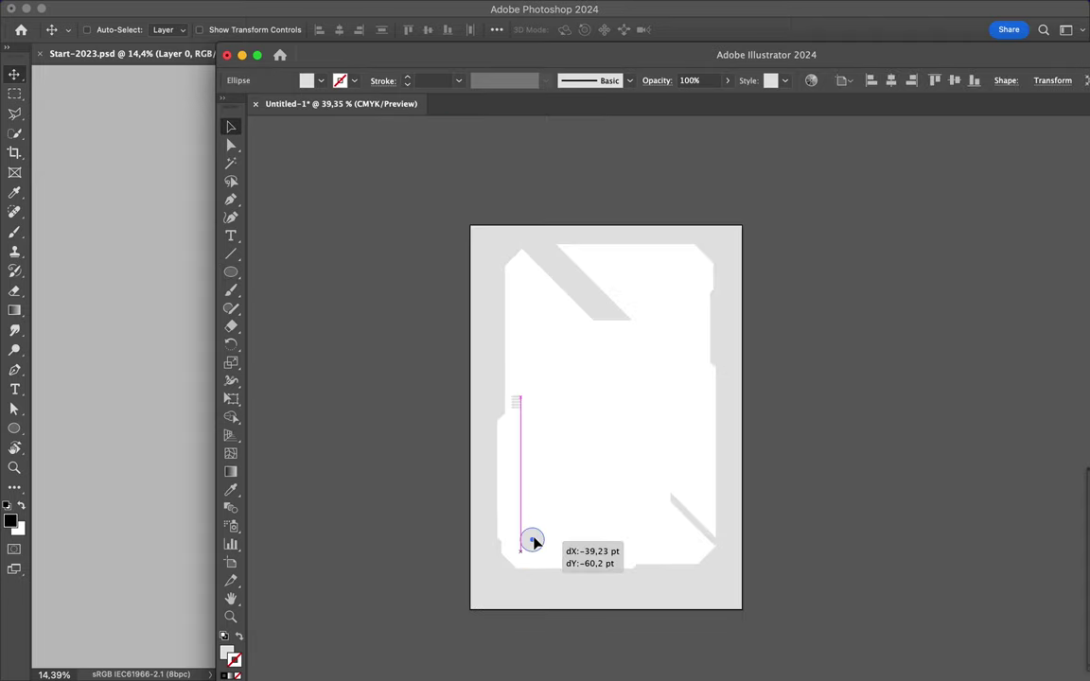
scroll(565, 400, up, 4)
scroll(567, 399, up, 5)
Pen-draw a slanted parallelogram stripe and align its top-right corner.
key(p)
click(942, 267)
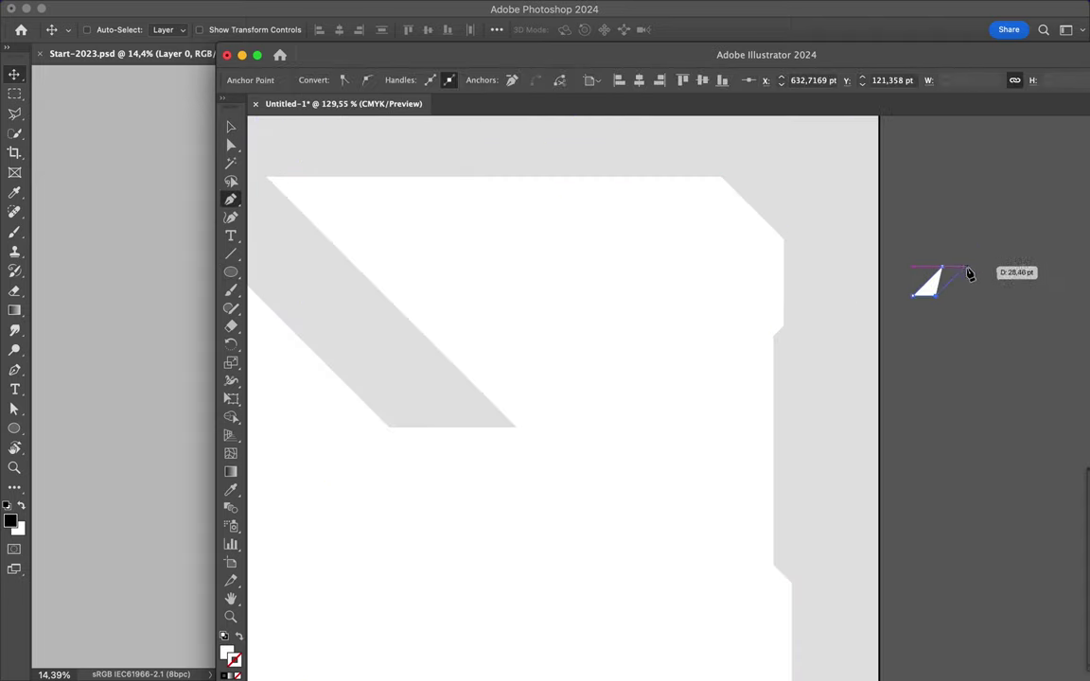
click(968, 272)
scroll(946, 272, up, 3)
scroll(946, 273, up, 3)
key(a)
drag(897, 308, 896, 312)
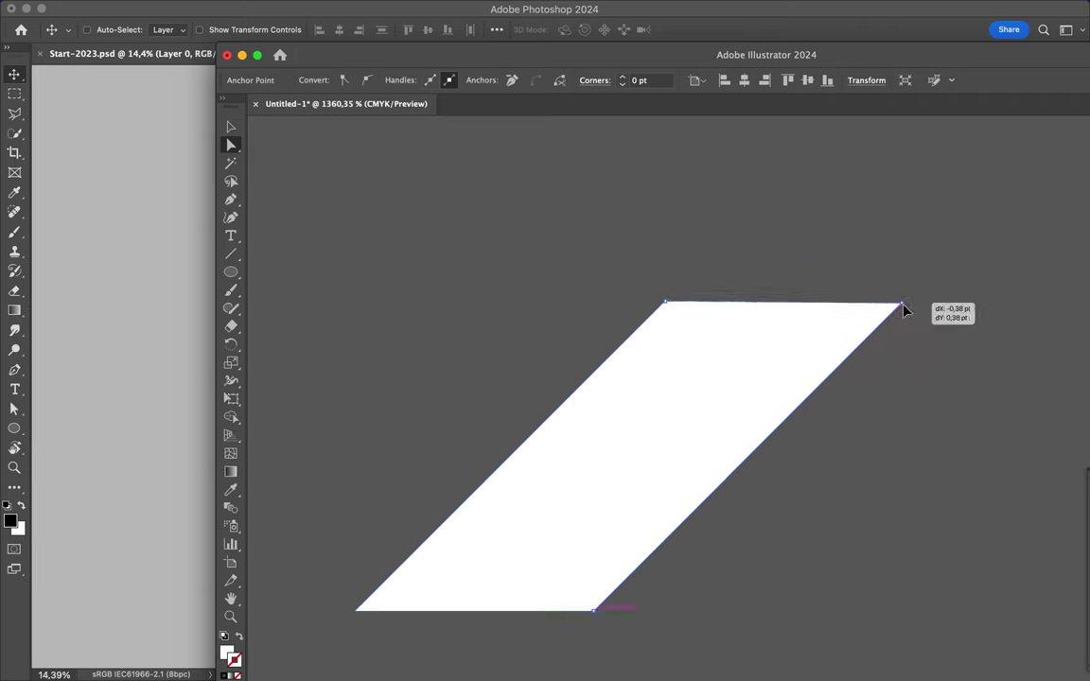
scroll(903, 310, up, 3)
scroll(818, 364, down, 1)
scroll(851, 379, down, 1)
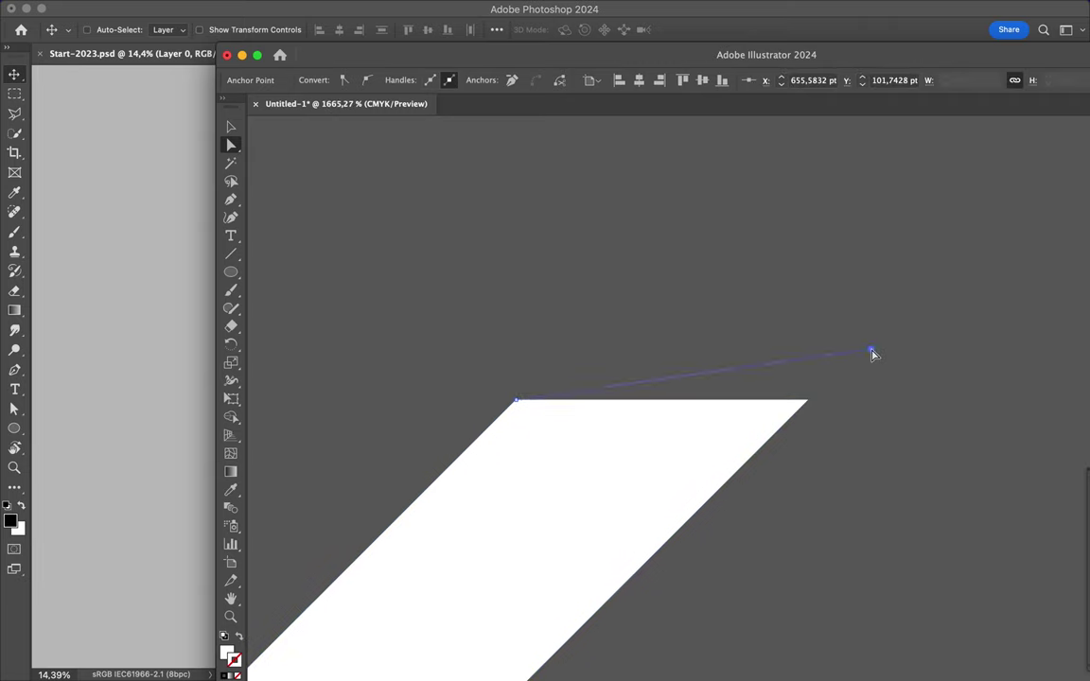
scroll(873, 354, down, 3)
scroll(757, 331, down, 4)
key(v)
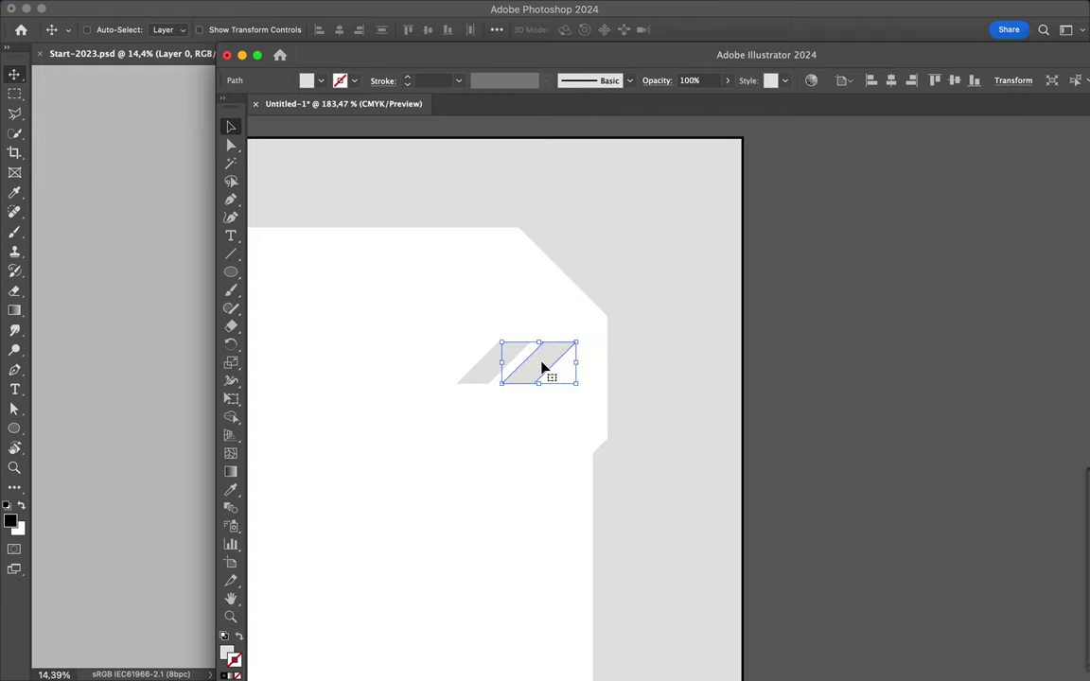
Duplicate the stripe into a grouped column and move it along the right edge.
key(ctrl+d)
key(ctrl+d)
key(ctrl+d)
key(ctrl+g)
scroll(652, 244, down, 5)
drag(724, 270, 696, 230)
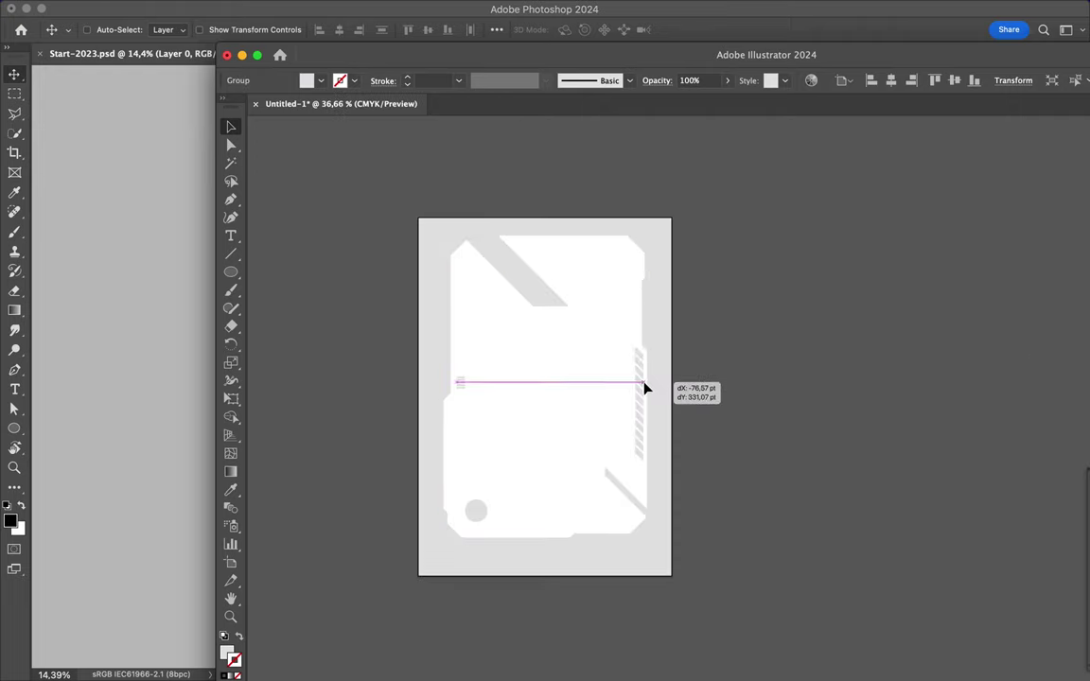
scroll(520, 396, up, 3)
scroll(519, 399, down, 1)
Pen-draw the large angular panel down the frame's left side and fine-tune a corner.
key(p)
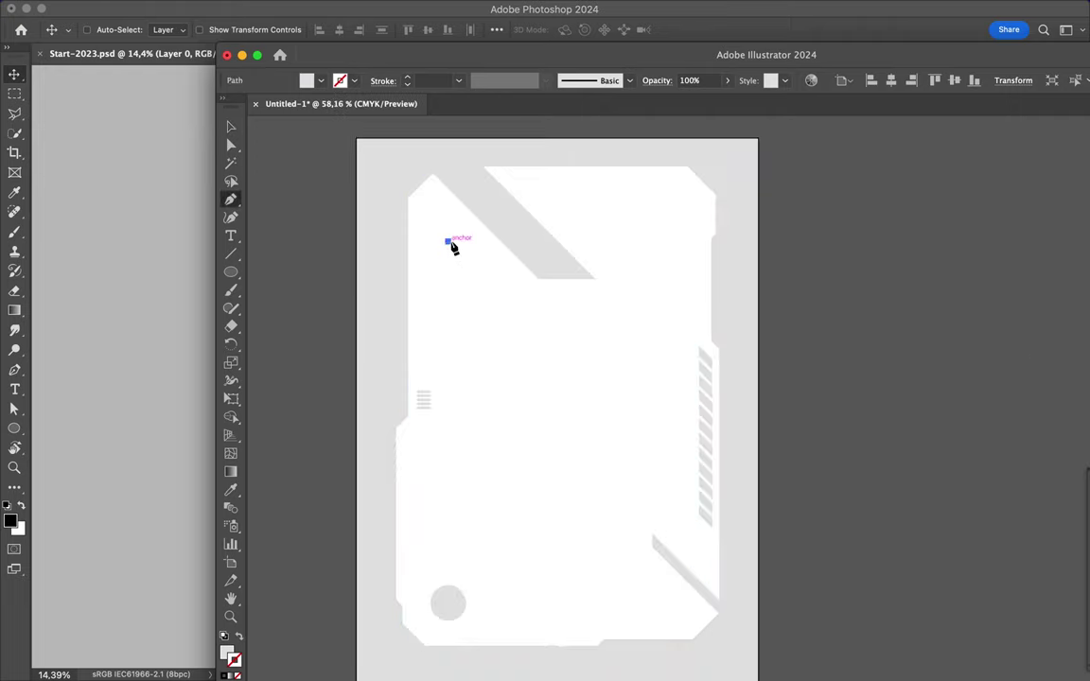
click(456, 233)
click(537, 301)
click(537, 514)
click(634, 611)
click(425, 509)
click(448, 404)
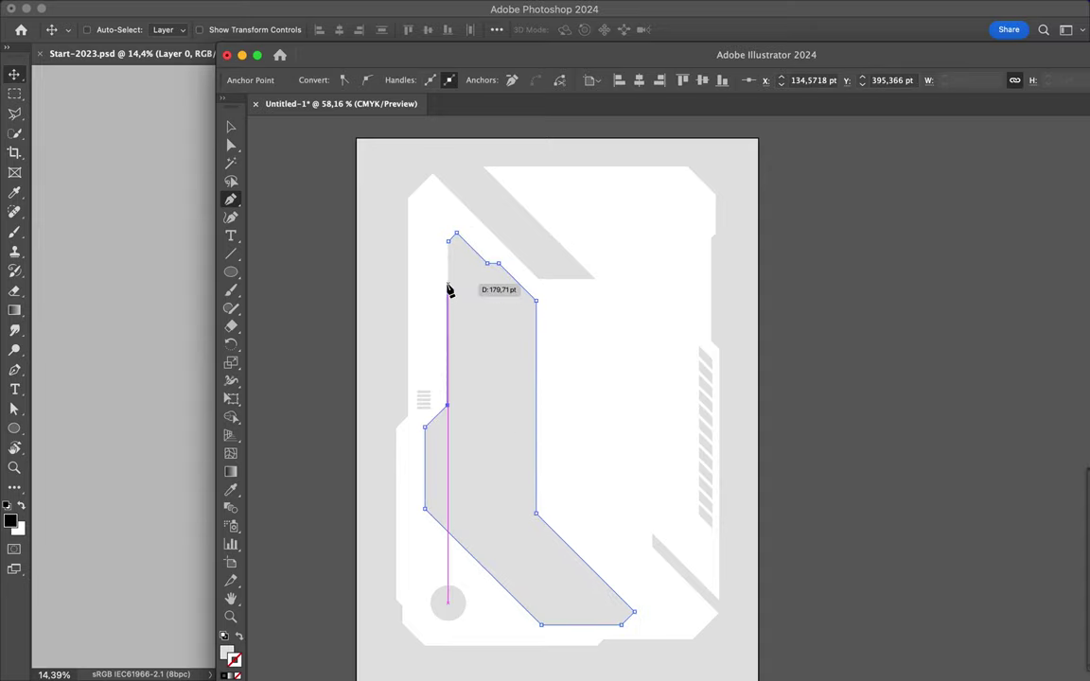
scroll(449, 289, up, 3)
drag(428, 501, 423, 498)
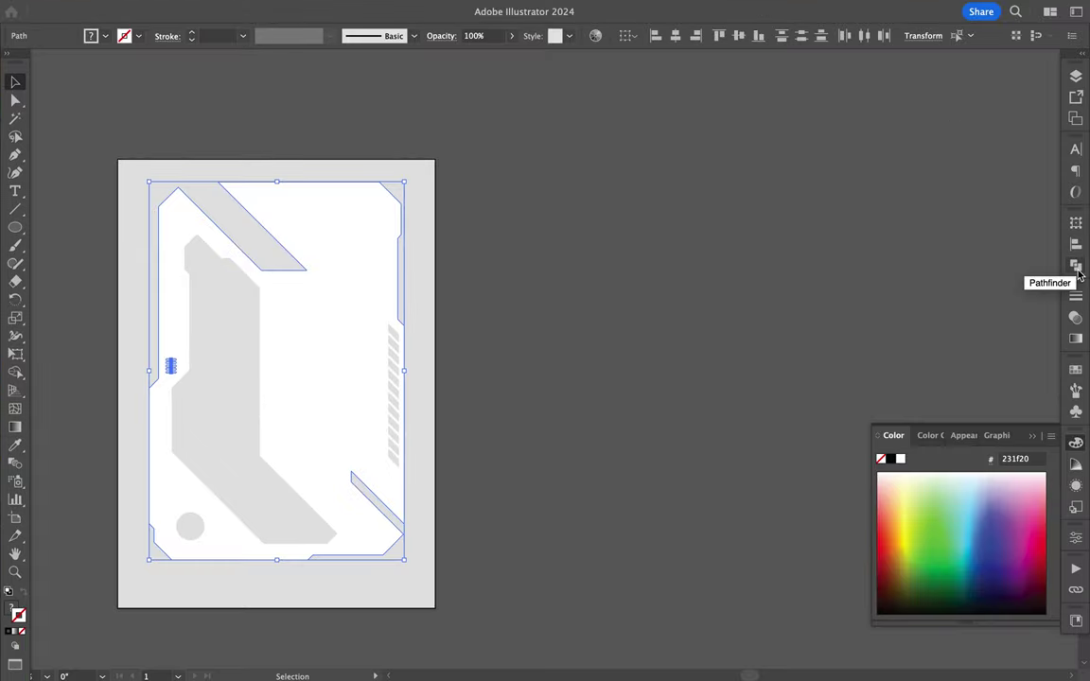
Cut the front shapes out of the white frame with Pathfinder Minus Front.
click(1076, 267)
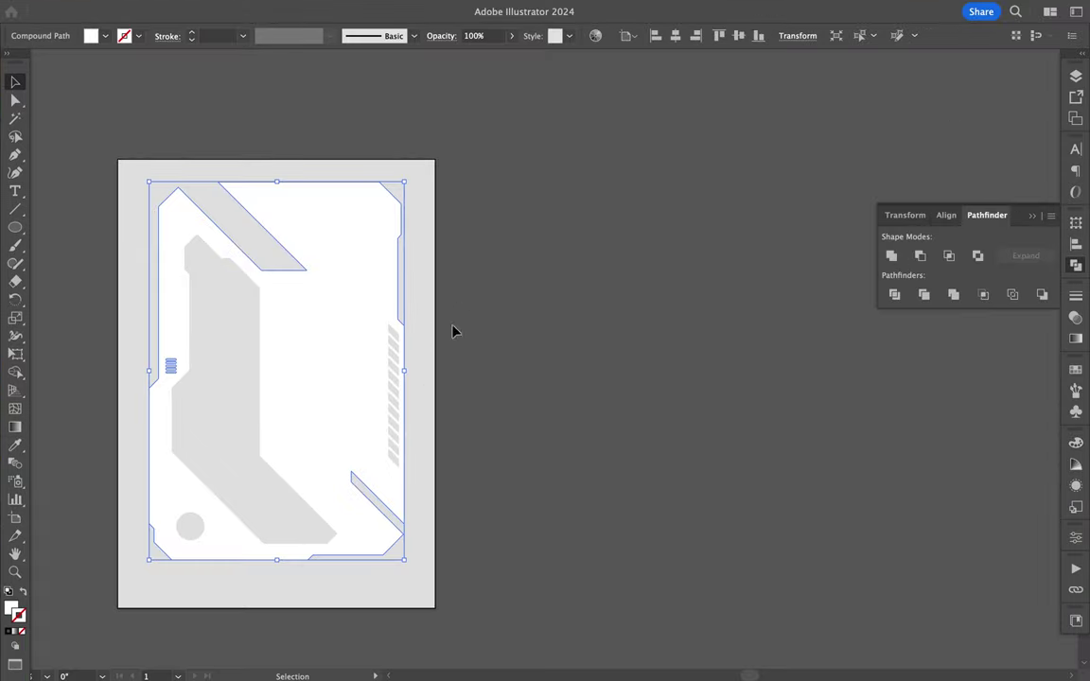
click(920, 256)
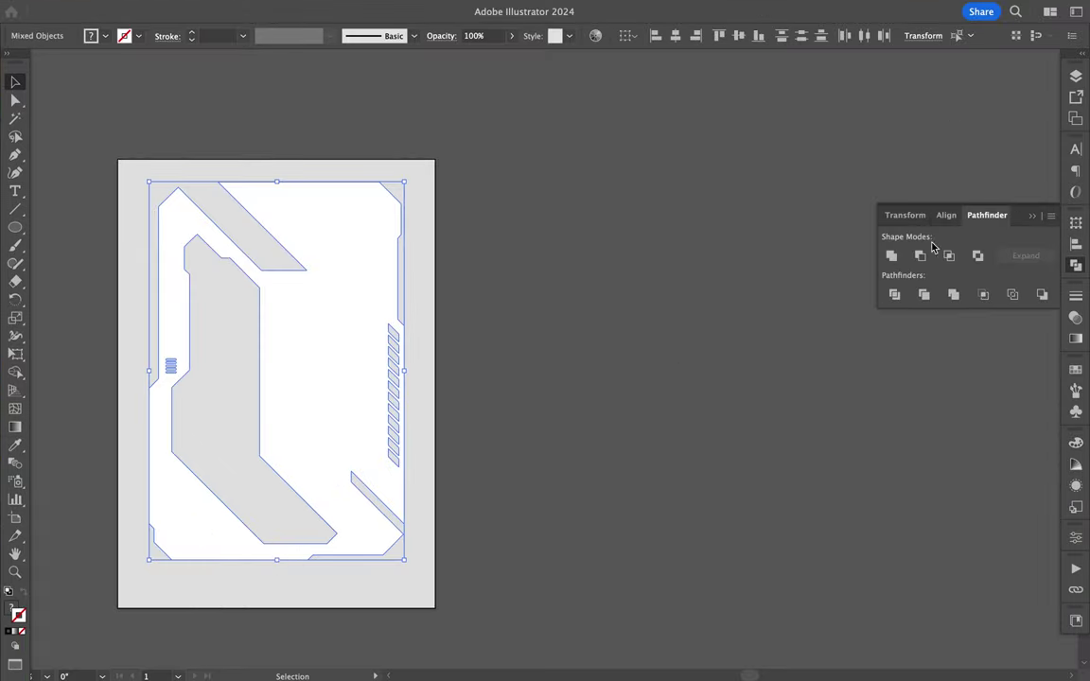
right_click(205, 521)
click(263, 587)
Check the small circle's context menu, then deselect everything.
right_click(190, 526)
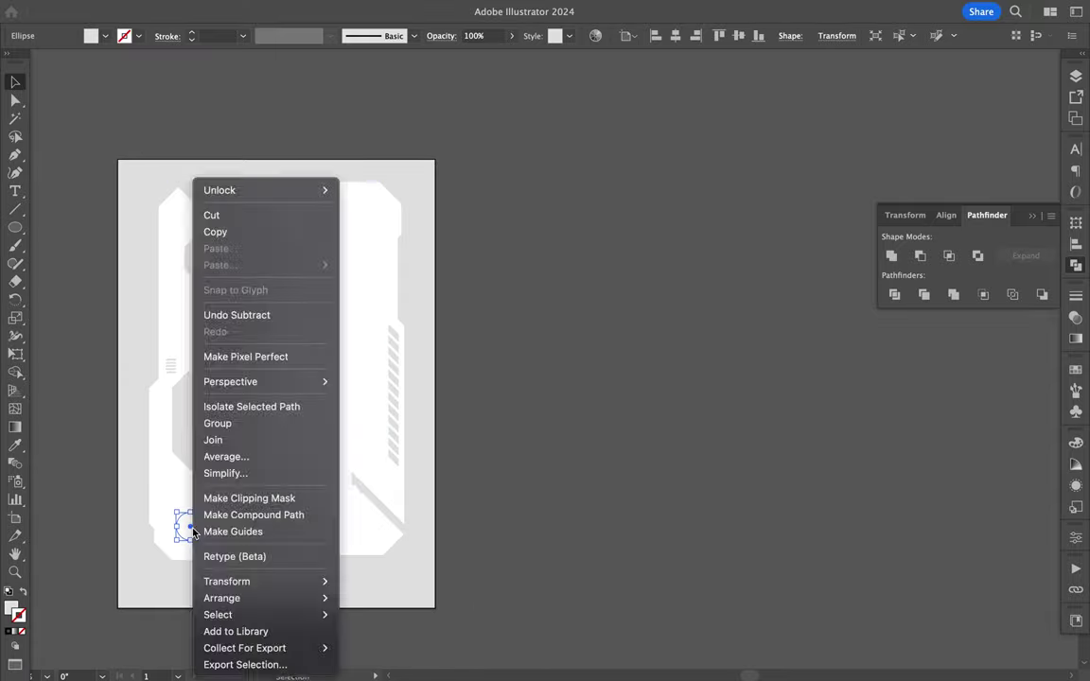
key(Escape)
key(ctrl+shift+a)
key(p)
scroll(302, 309, up, 5)
scroll(307, 293, down, 4)
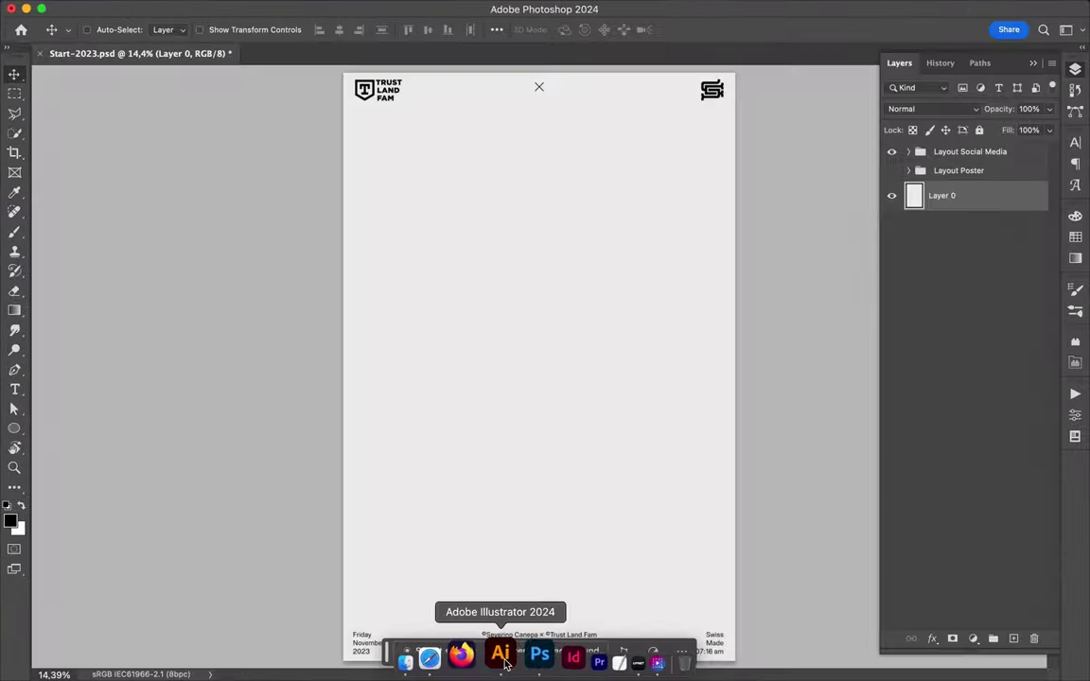
Bring the cut-out frame artwork into the Photoshop poster and stretch it to fill.
click(497, 652)
key(ctrl+a)
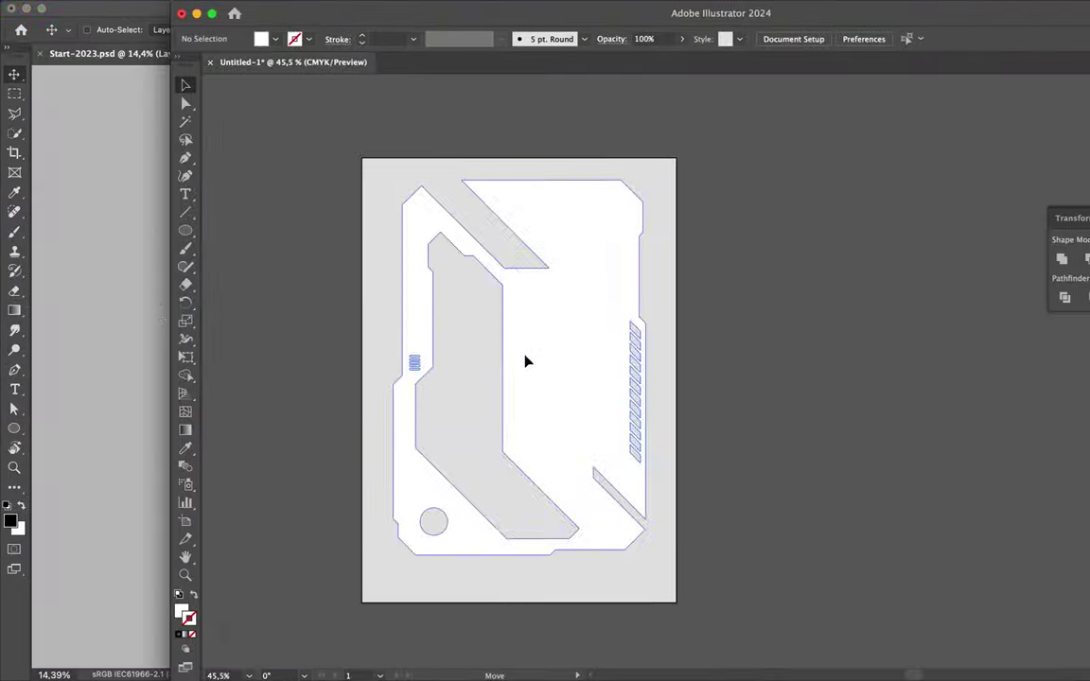
drag(524, 359, 538, 98)
drag(540, 445, 540, 615)
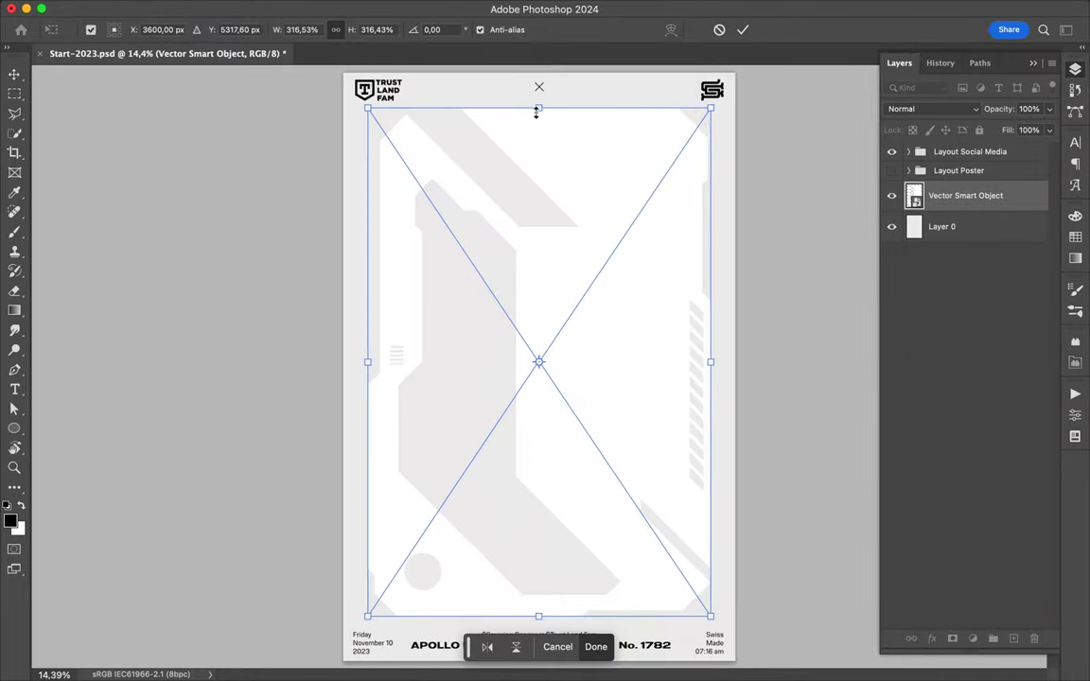
key(Return)
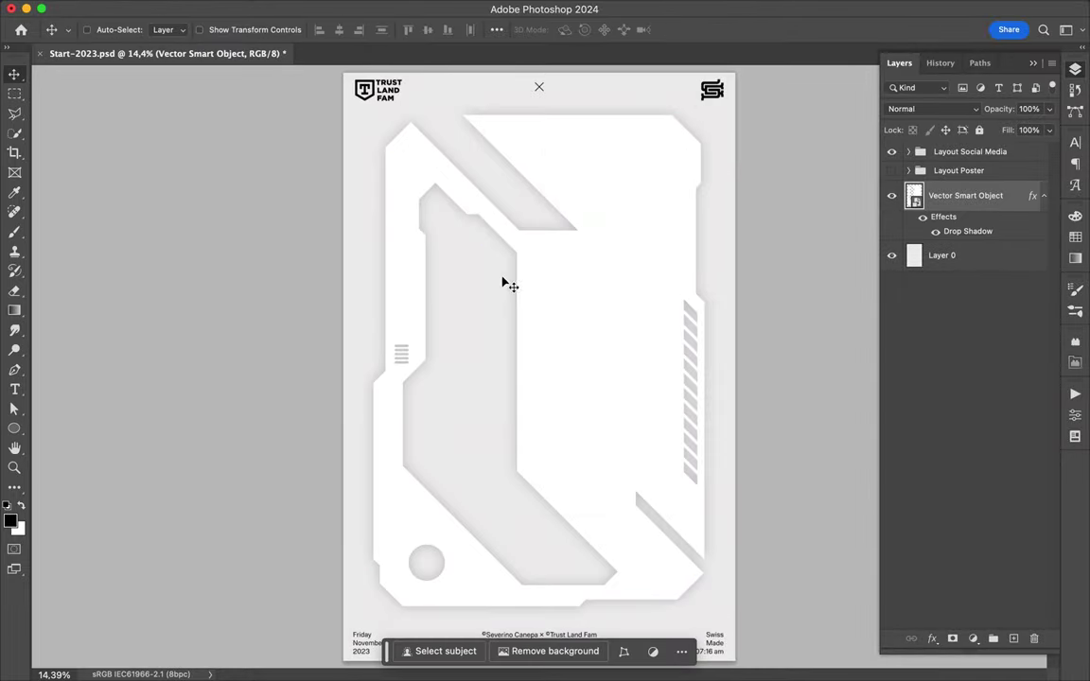
scroll(503, 279, up, 2)
Pen-draw a closed white angular shape in the left panel, placed below Vector Smart Object.
key(p)
click(455, 181)
click(507, 232)
click(507, 316)
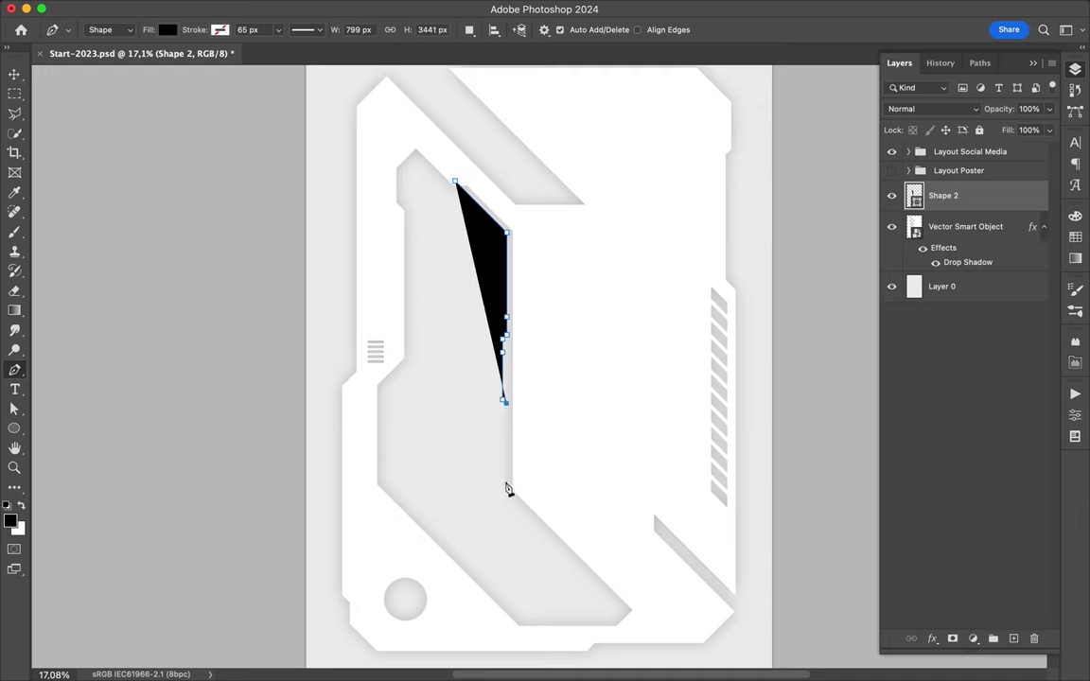
click(598, 586)
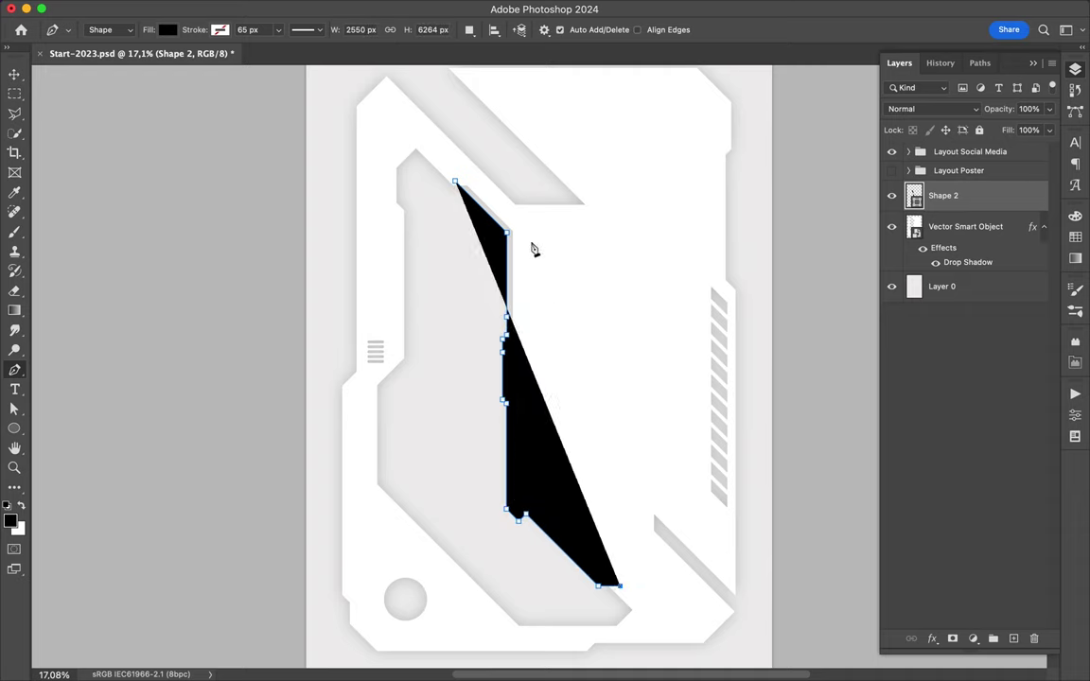
click(455, 179)
click(168, 30)
click(71, 111)
key(Return)
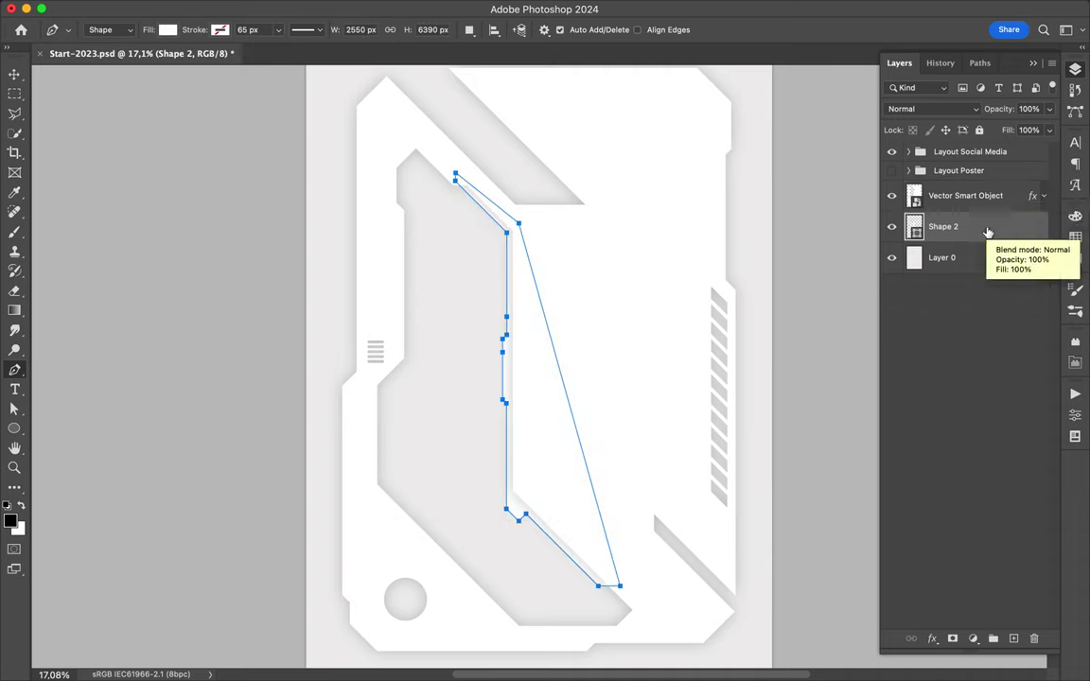
Copy the Vector Smart Object's drop shadow style and paste it onto Shape 2.
right_click(989, 227)
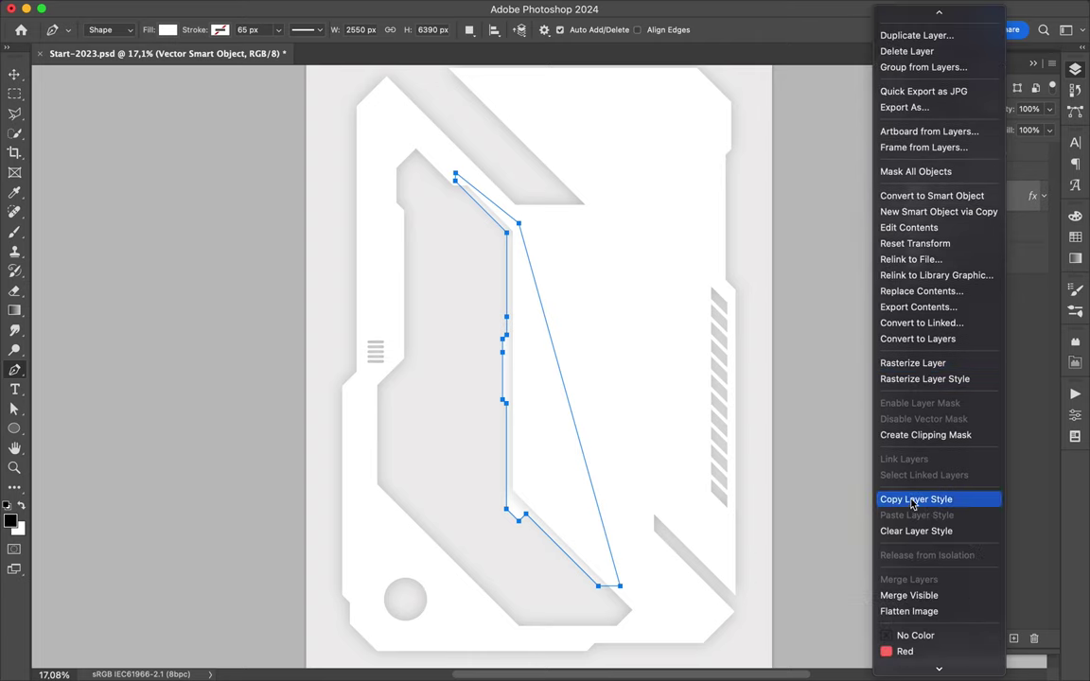
click(909, 495)
right_click(984, 227)
click(900, 486)
Pen-draw the white lower-left angular frame (Shape 3) and paste the drop shadow onto it.
key(v)
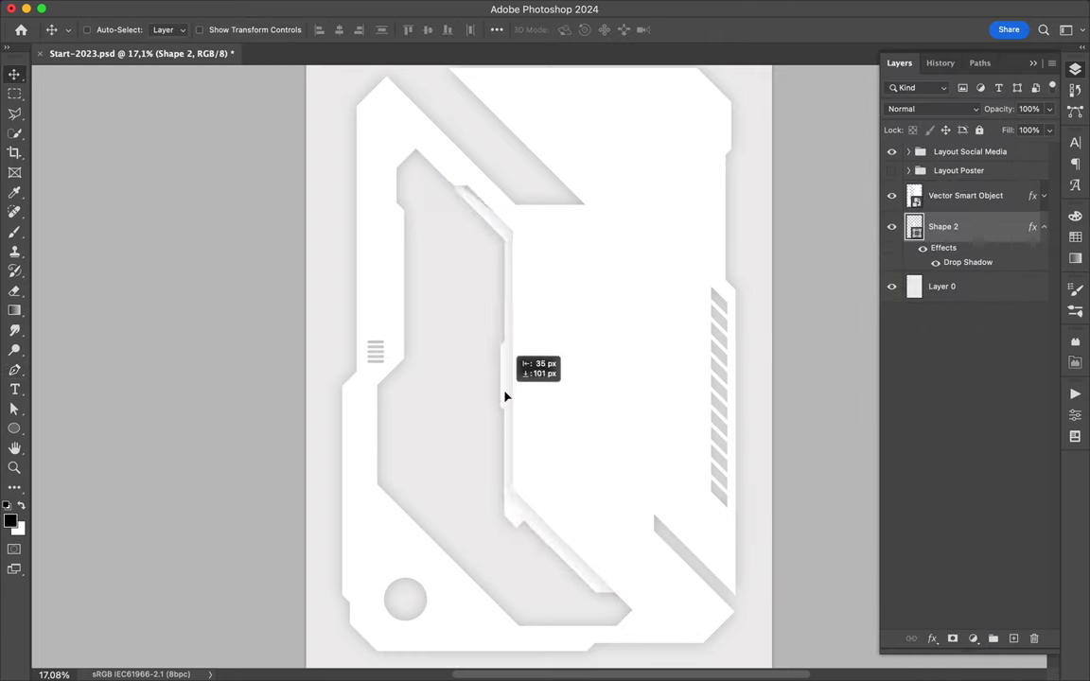
key(p)
click(395, 361)
click(371, 492)
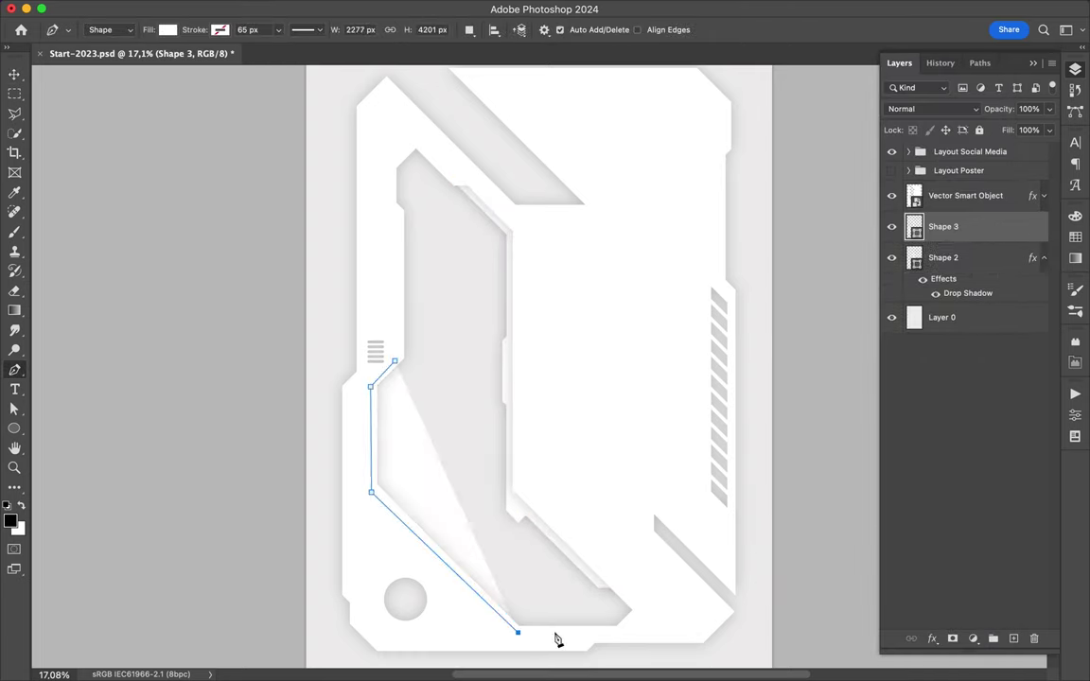
click(517, 632)
click(577, 631)
click(588, 620)
click(533, 621)
click(500, 587)
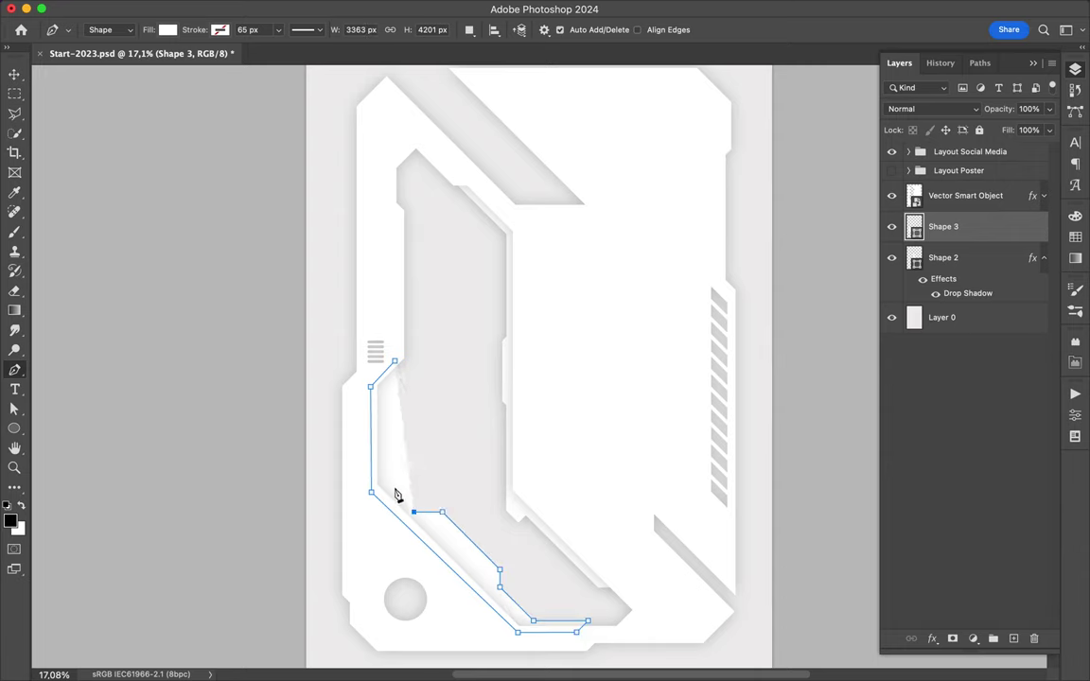
key(v)
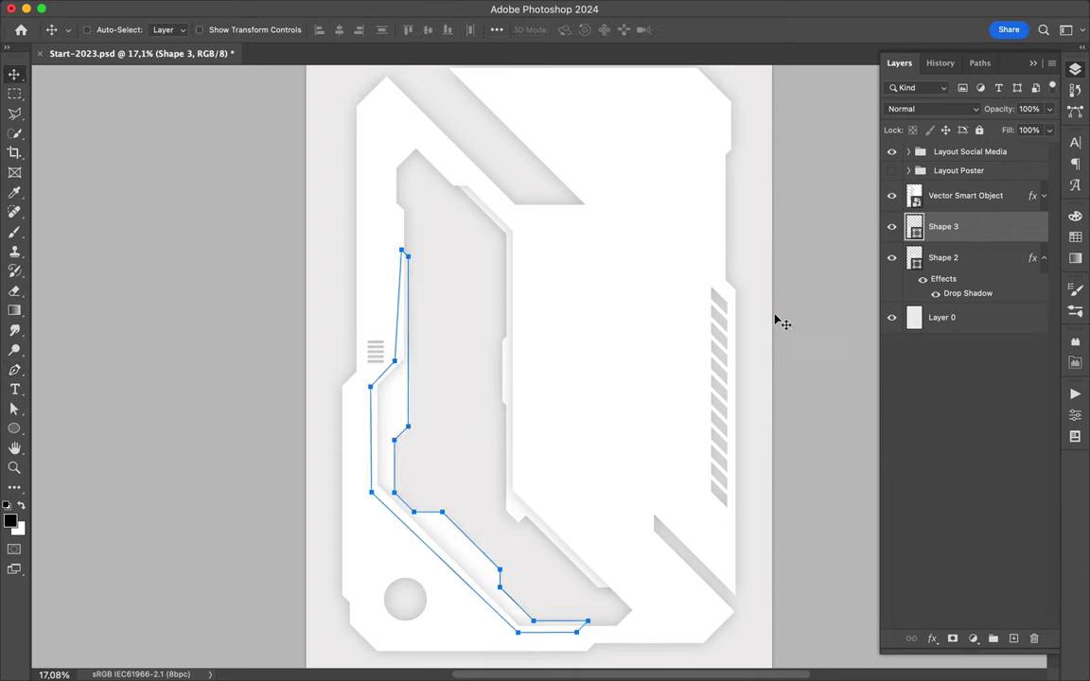
click(965, 194)
right_click(943, 226)
click(912, 548)
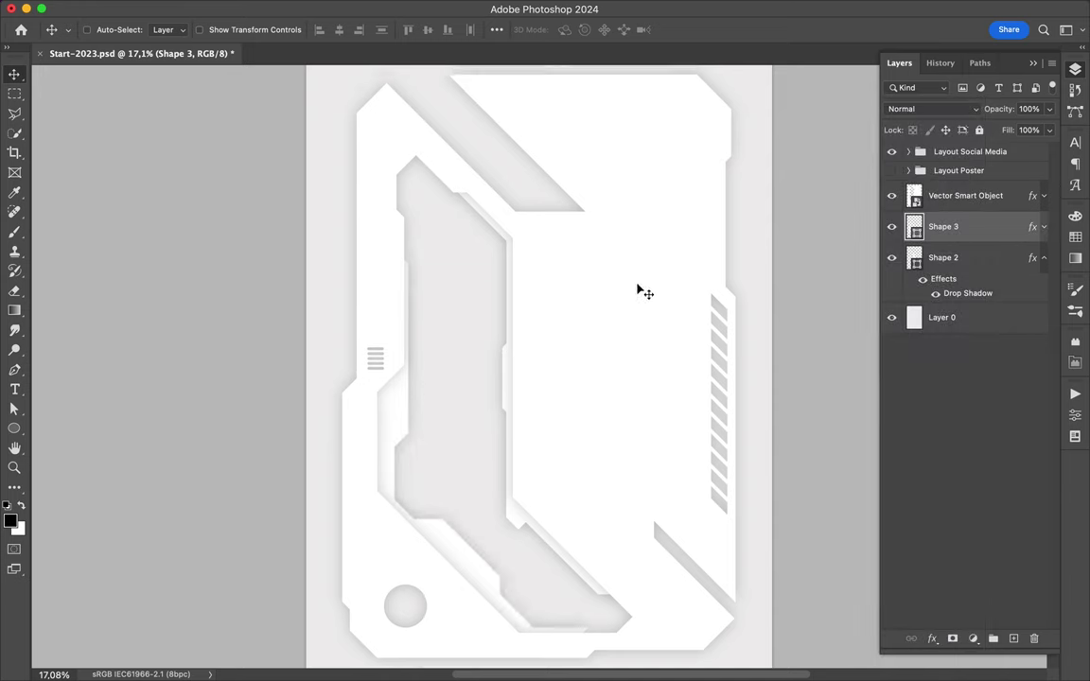
Add a drop-shadowed white frame along the top diagonal.
key(p)
scroll(639, 290, up, 2)
click(397, 177)
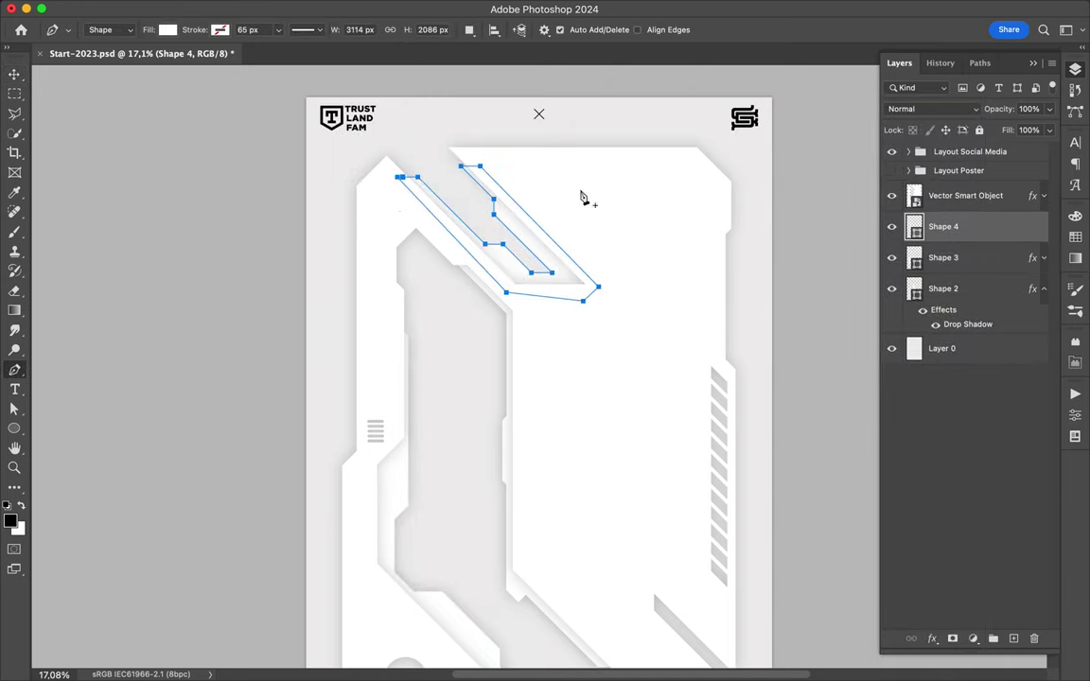
right_click(944, 226)
click(922, 662)
key(v)
scroll(707, 287, down, 1)
Add a drop-shadowed white frame along the right edge.
key(p)
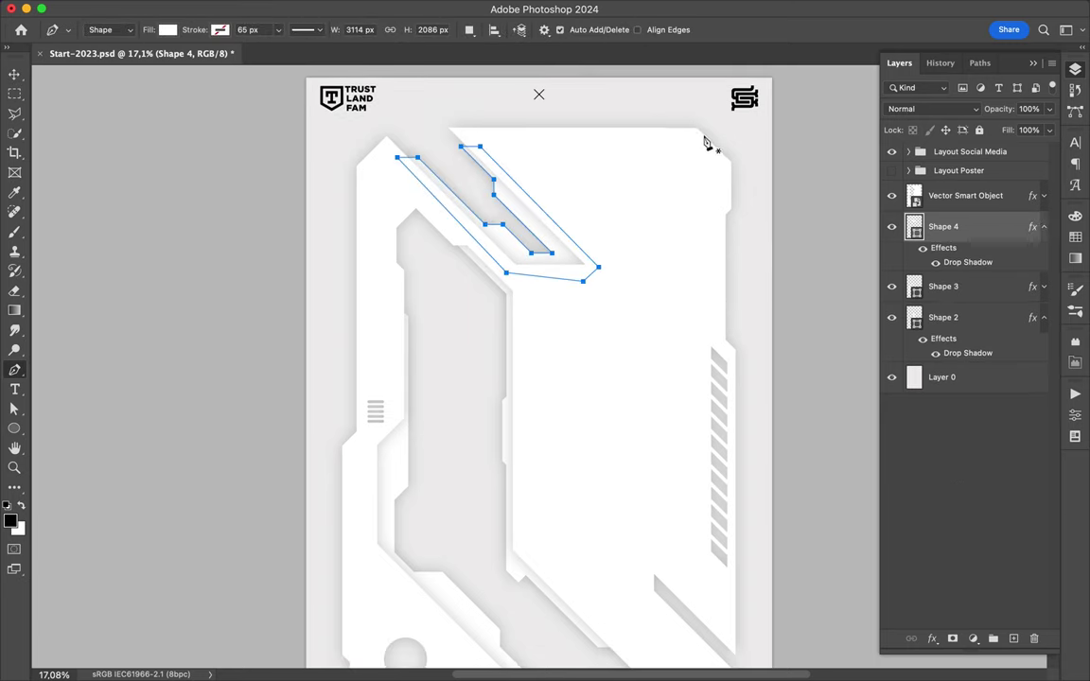
click(697, 135)
click(715, 135)
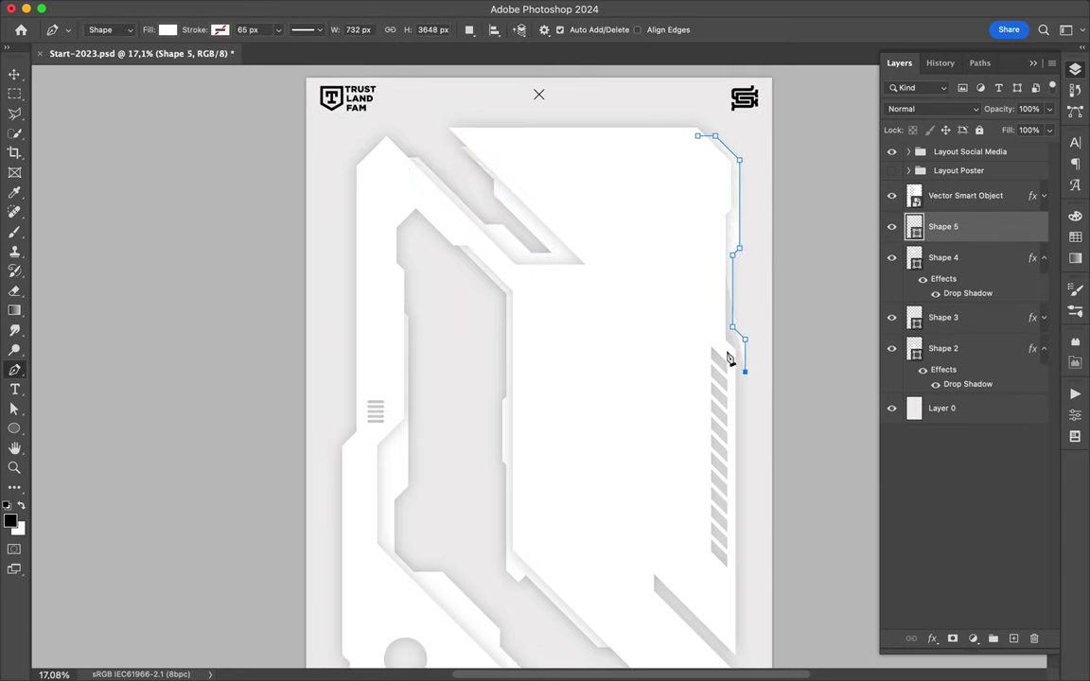
right_click(976, 231)
click(900, 499)
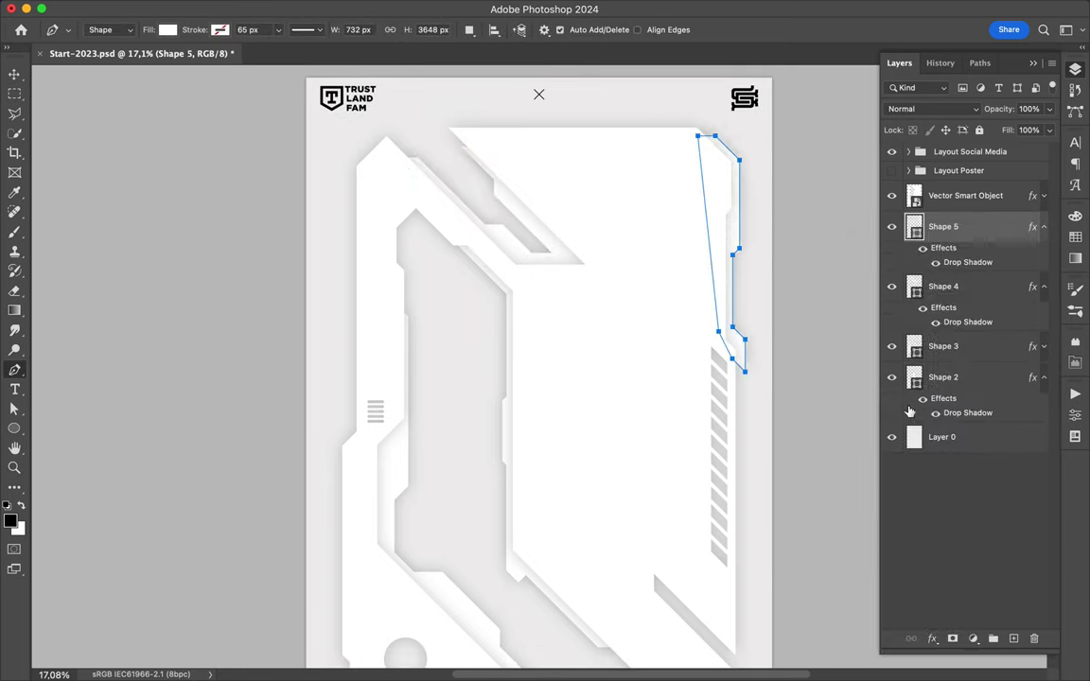
key(v)
scroll(528, 360, down, 6)
scroll(528, 360, up, 5)
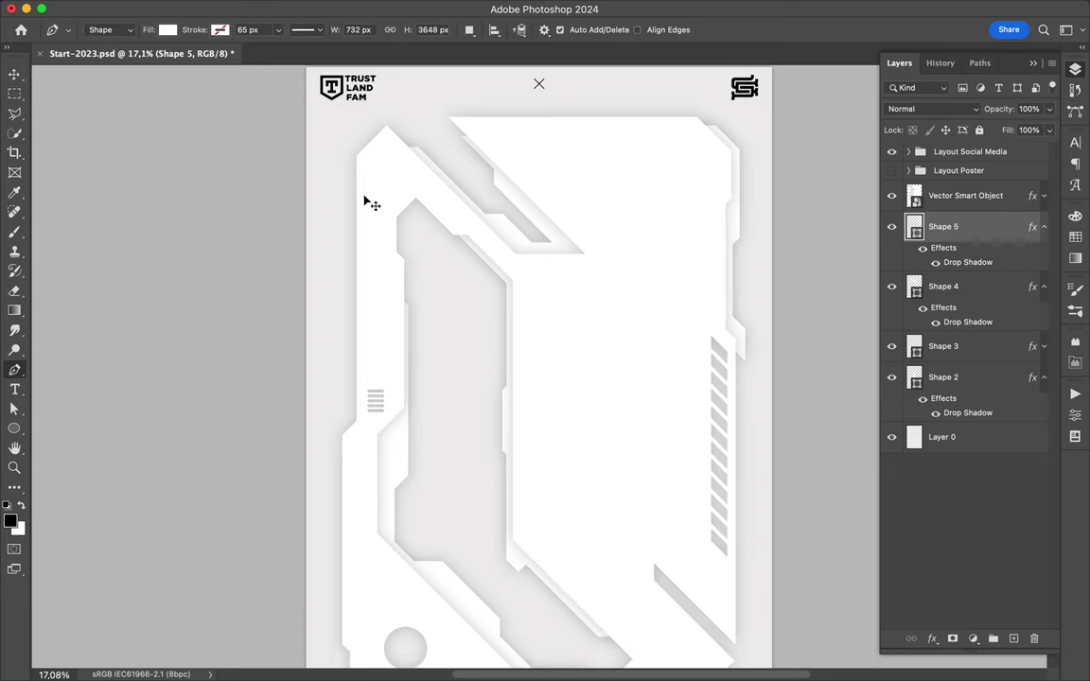
Add a drop-shadowed white frame along the left edge.
click(363, 167)
key(v)
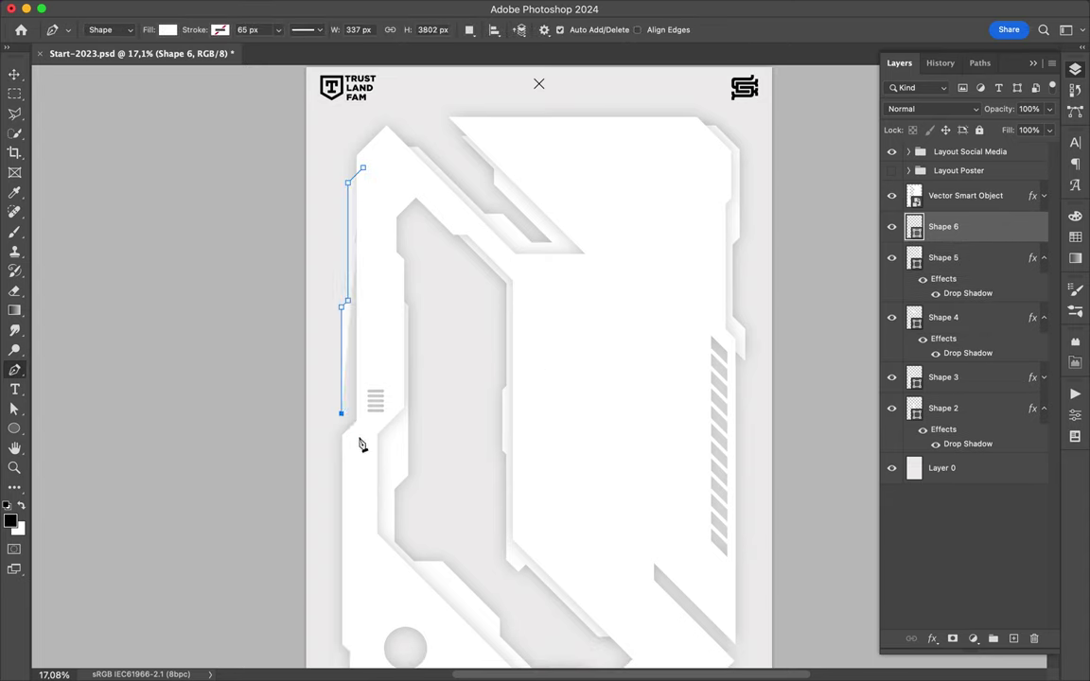
right_click(1006, 234)
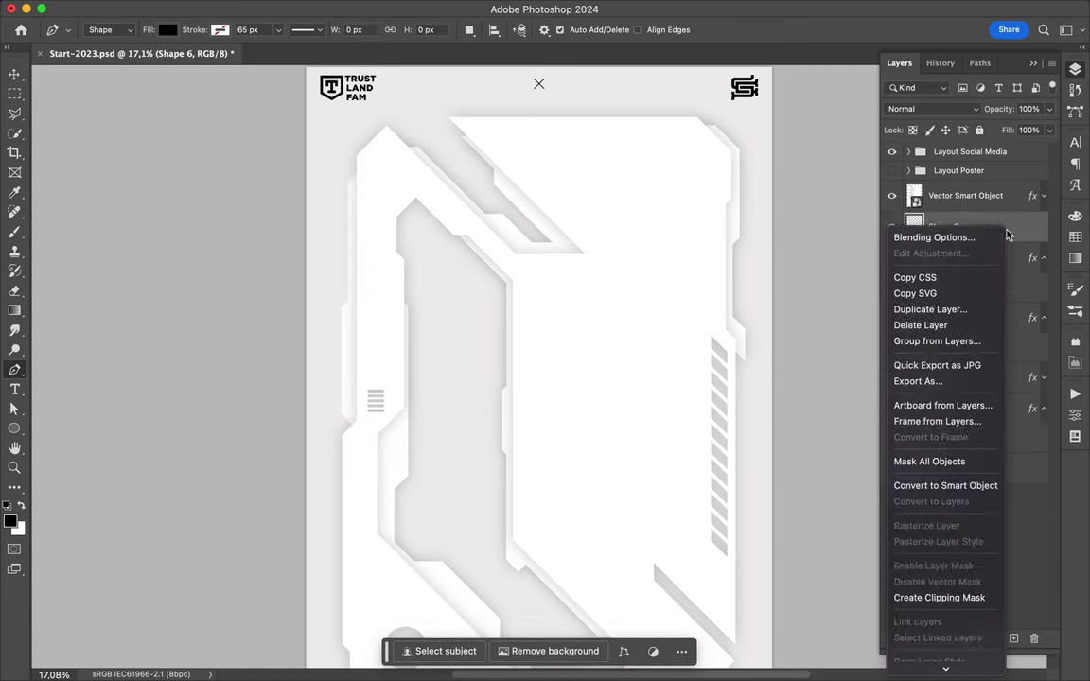
click(935, 520)
scroll(585, 241, down, 3)
scroll(584, 241, up, 3)
Draw the tall centre panel and nudge it into place.
click(537, 243)
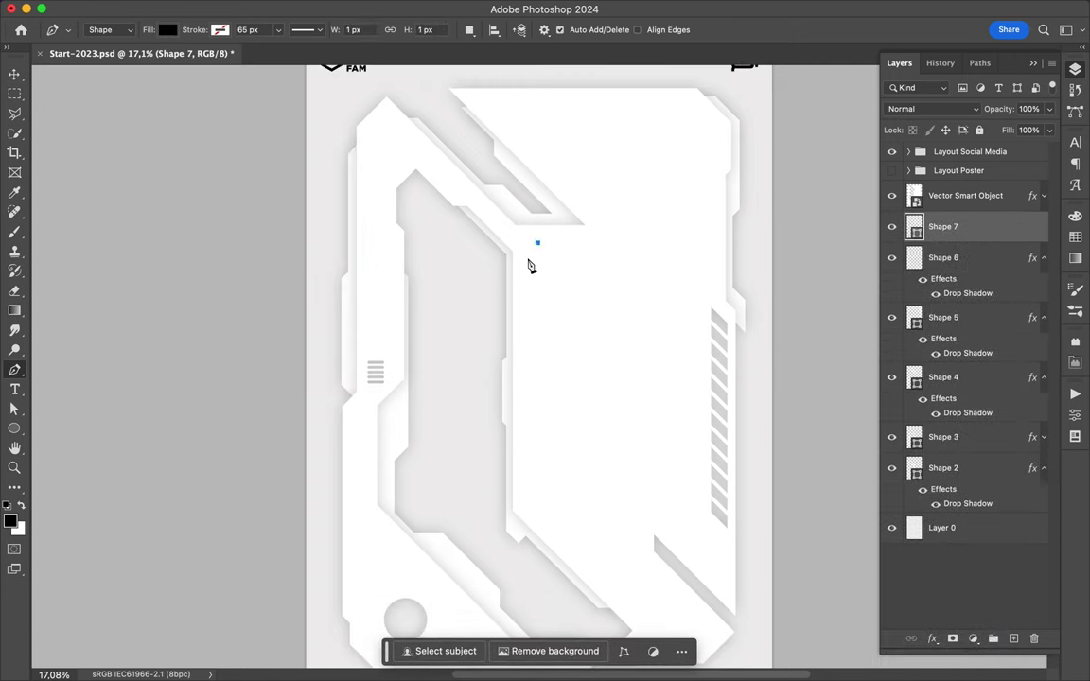
click(528, 253)
click(528, 506)
click(581, 559)
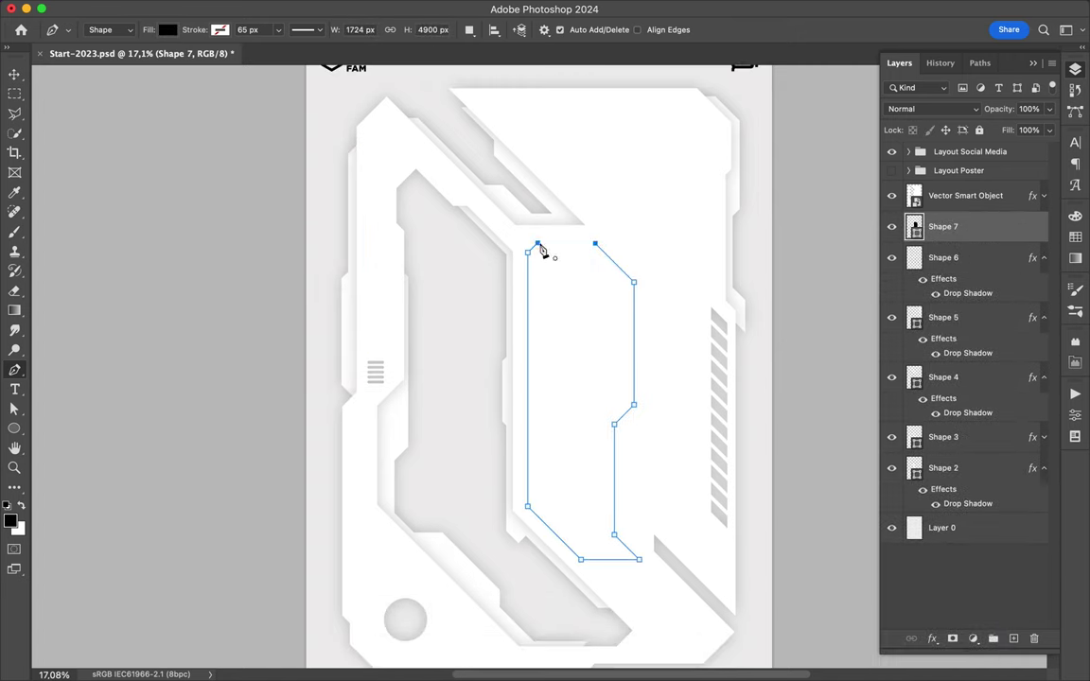
click(167, 30)
right_click(996, 195)
key(l)
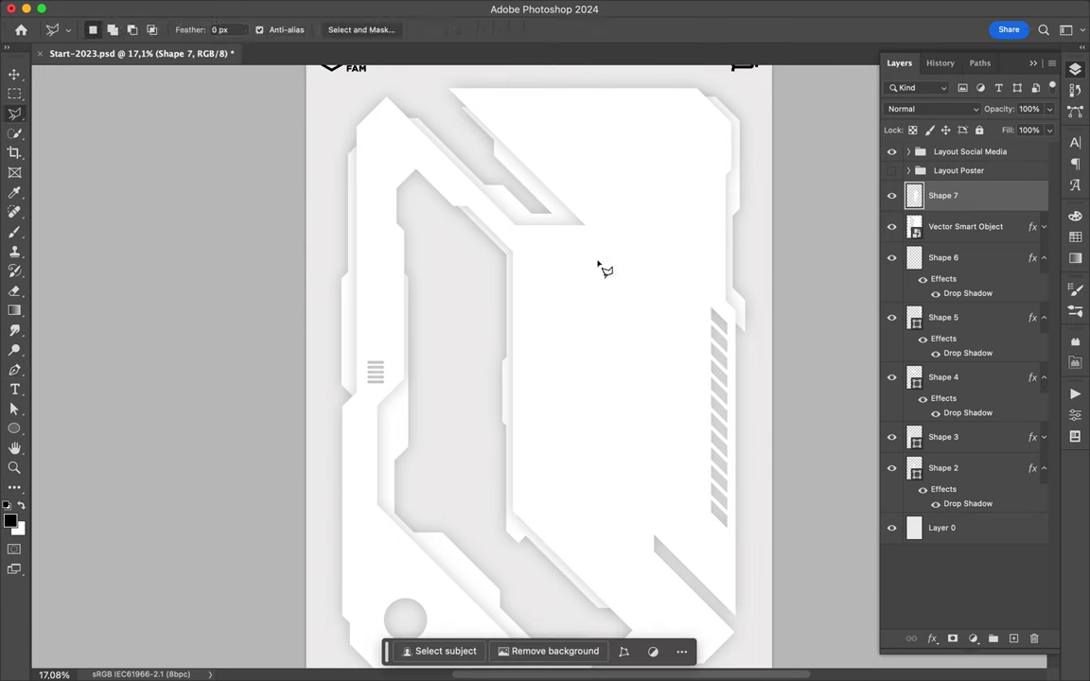
key(v)
right_click(917, 202)
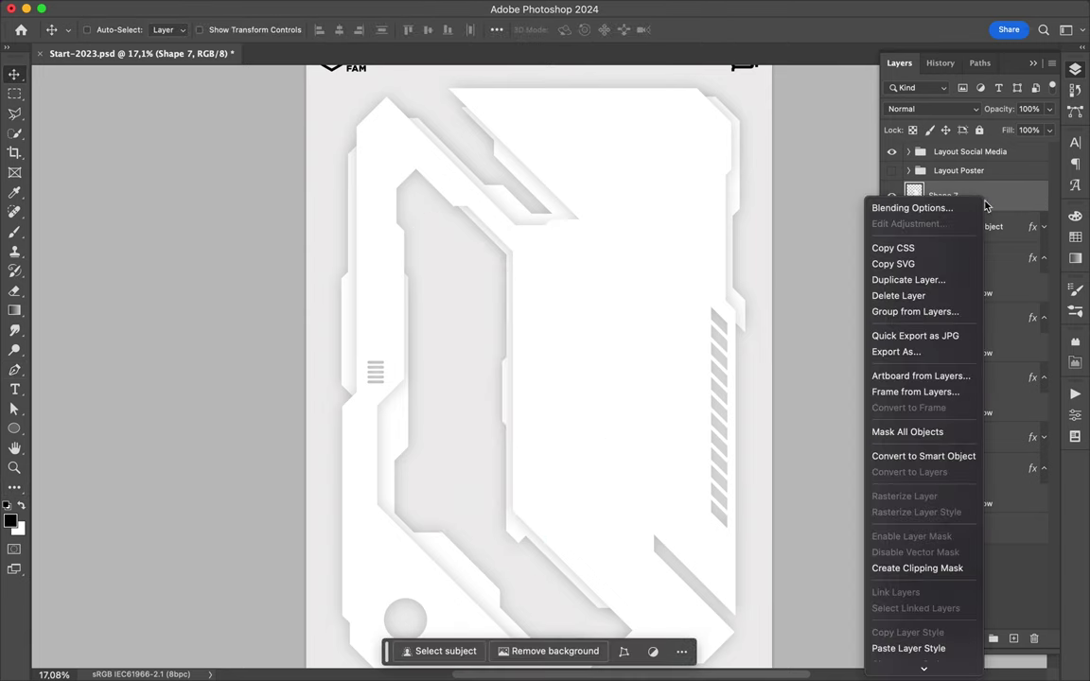
key(Escape)
drag(610, 396, 596, 416)
Pen-draw a large angled shape from the upper right down the right side.
key(p)
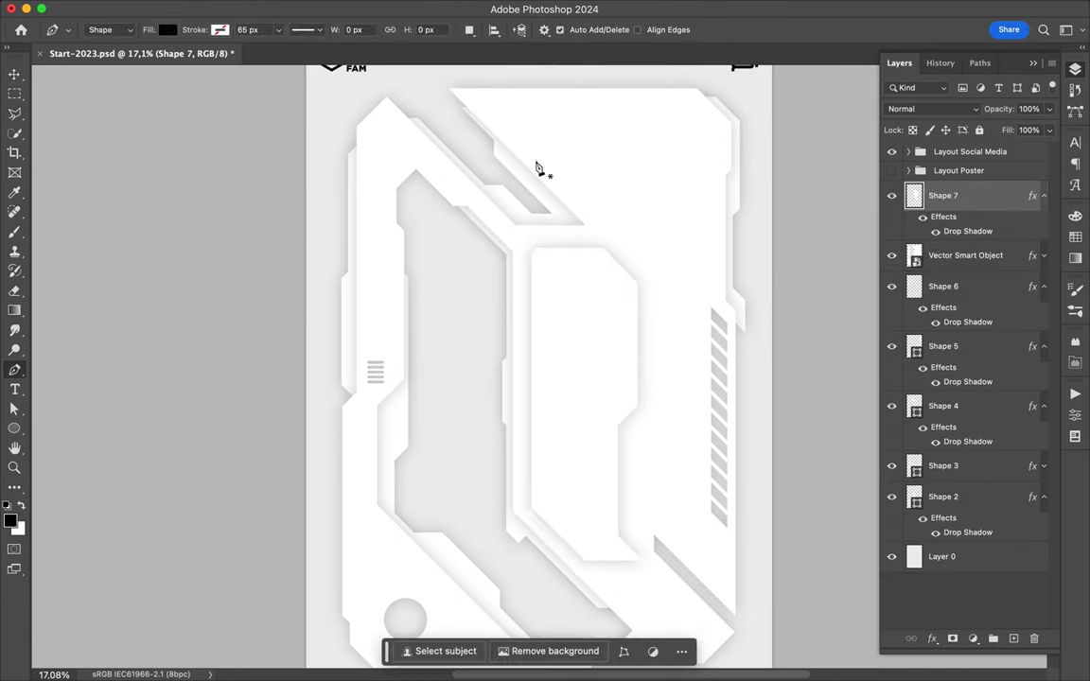
click(511, 99)
click(496, 114)
click(554, 171)
click(651, 401)
click(676, 426)
click(676, 276)
click(692, 261)
click(692, 149)
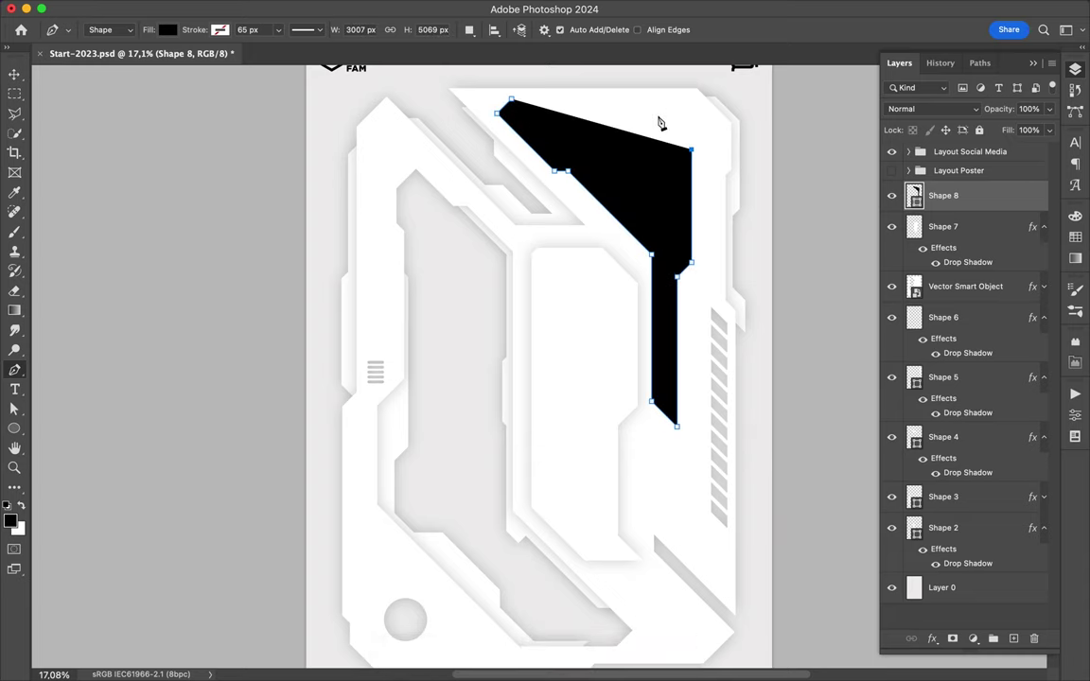
Fill the angled shape white, paste the drop shadow, and shift it into position.
key(a)
click(243, 29)
click(139, 107)
key(Escape)
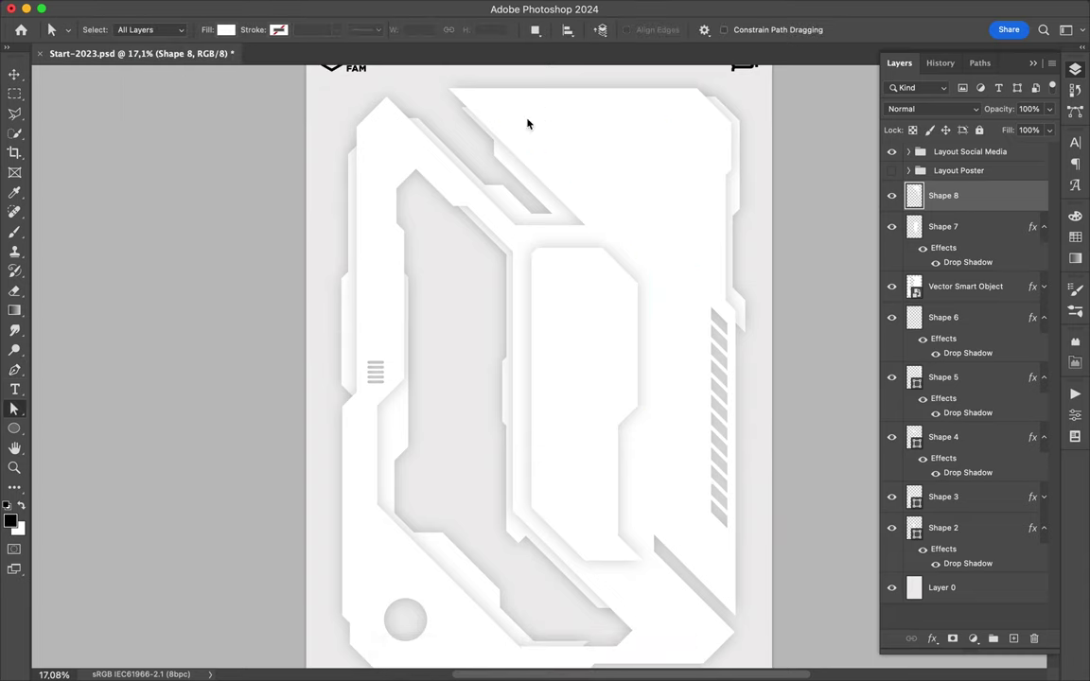
key(l)
click(486, 107)
double_click(704, 106)
key(ctrl+d)
key(v)
right_click(955, 195)
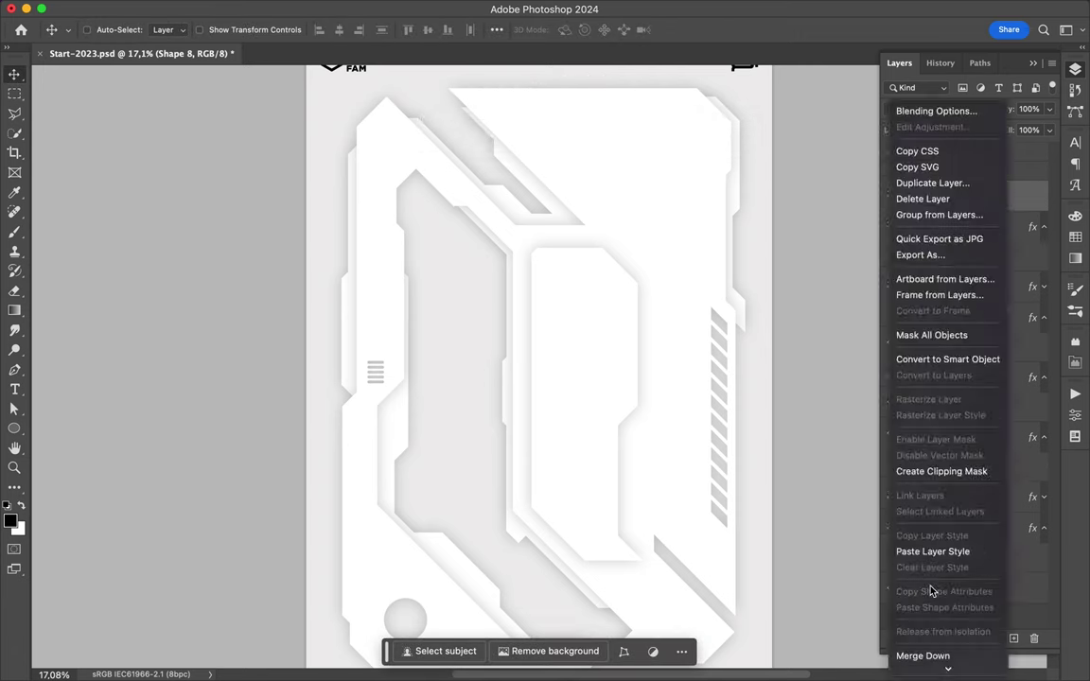
click(932, 528)
drag(784, 326, 673, 268)
Pen-draw a new lower-left frame along the bottom edge filled light grey.
scroll(644, 454, down, 1)
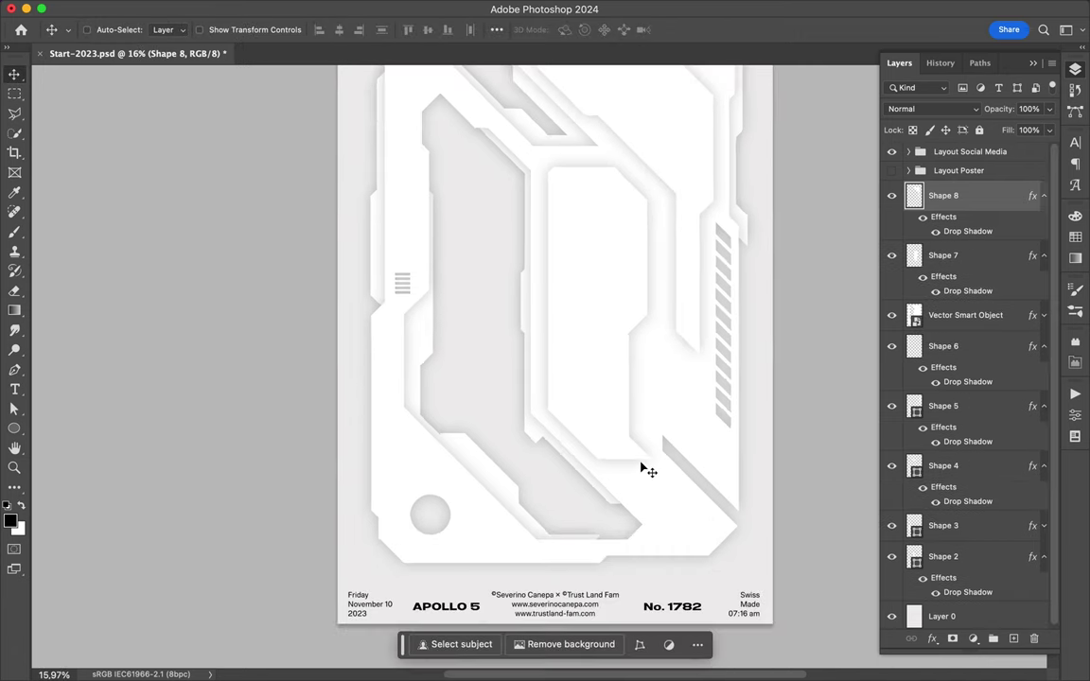
scroll(645, 468, up, 2)
scroll(421, 370, up, 1)
key(p)
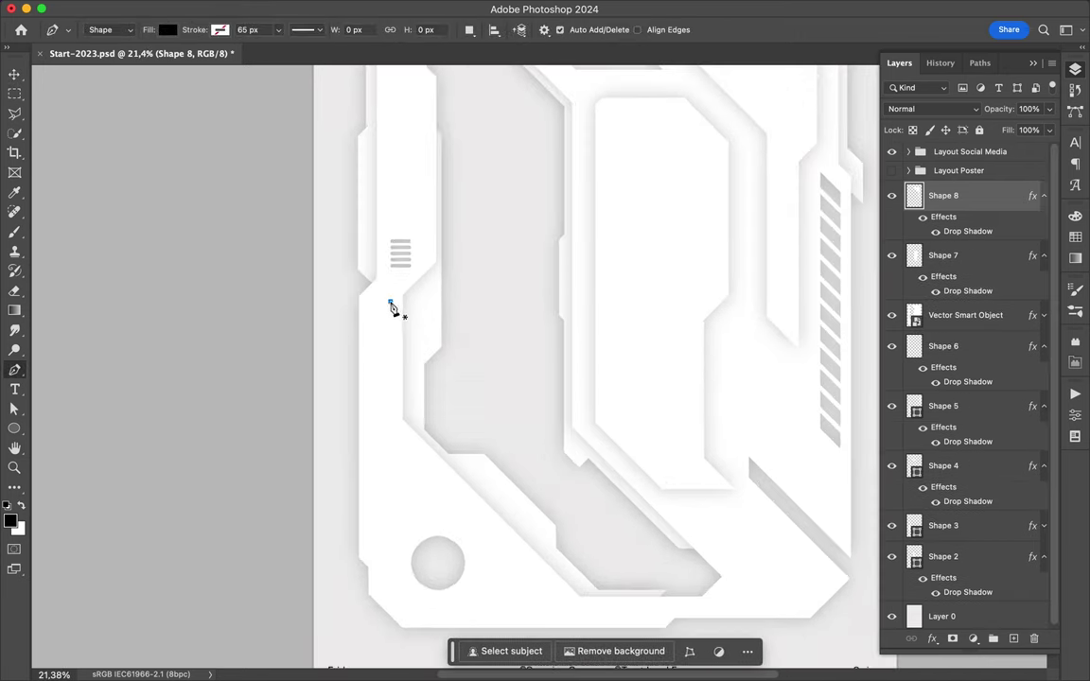
click(390, 302)
click(366, 325)
click(366, 544)
click(662, 613)
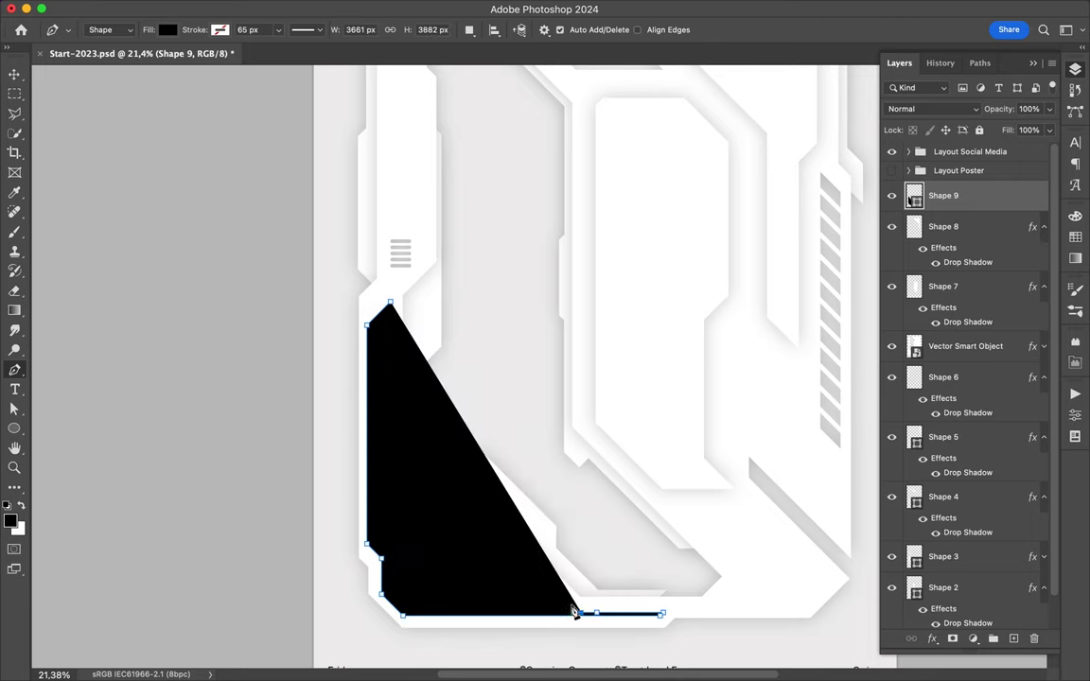
click(581, 611)
click(573, 605)
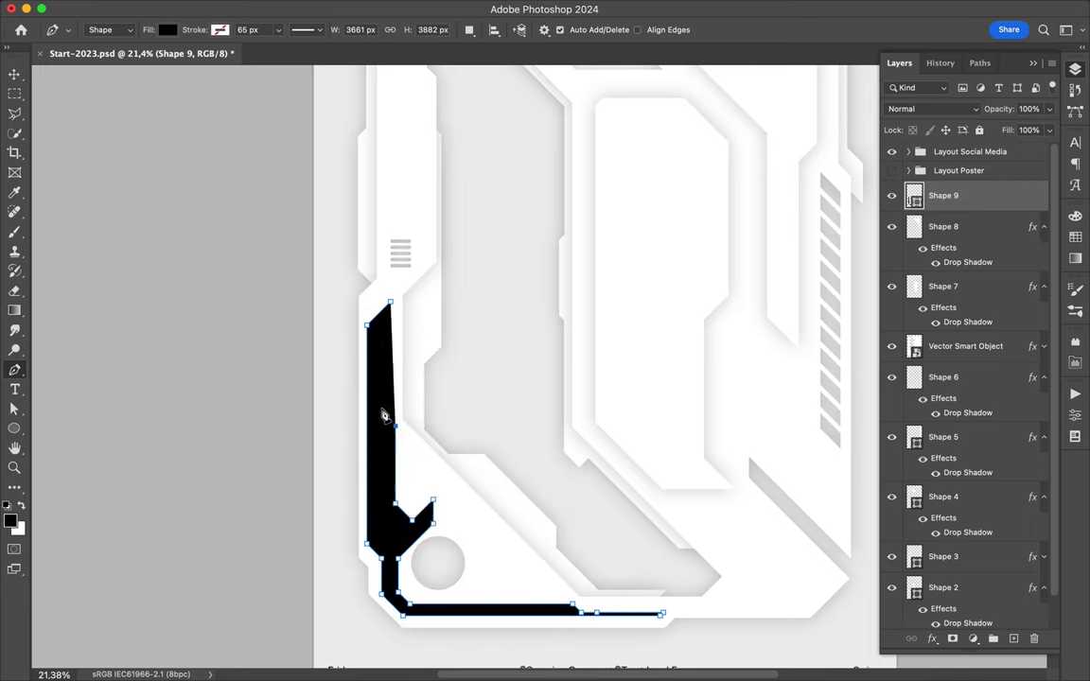
click(167, 30)
click(90, 111)
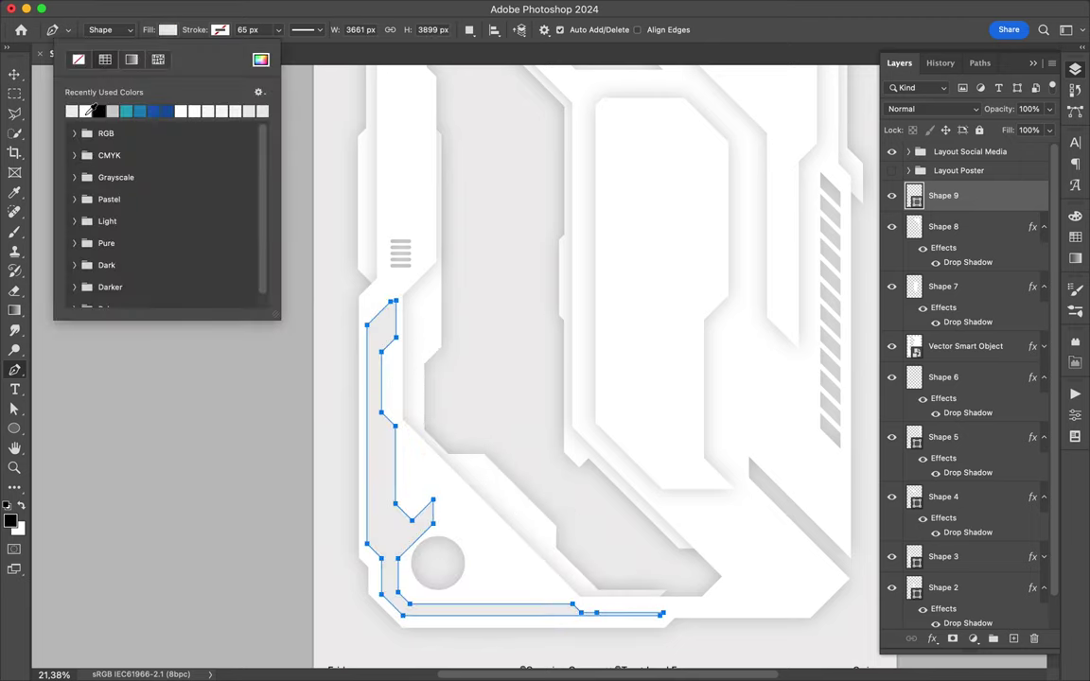
key(Return)
Rasterize the new frame layer and make a polygonal selection on the left frame.
right_click(983, 195)
click(908, 498)
key(l)
click(392, 344)
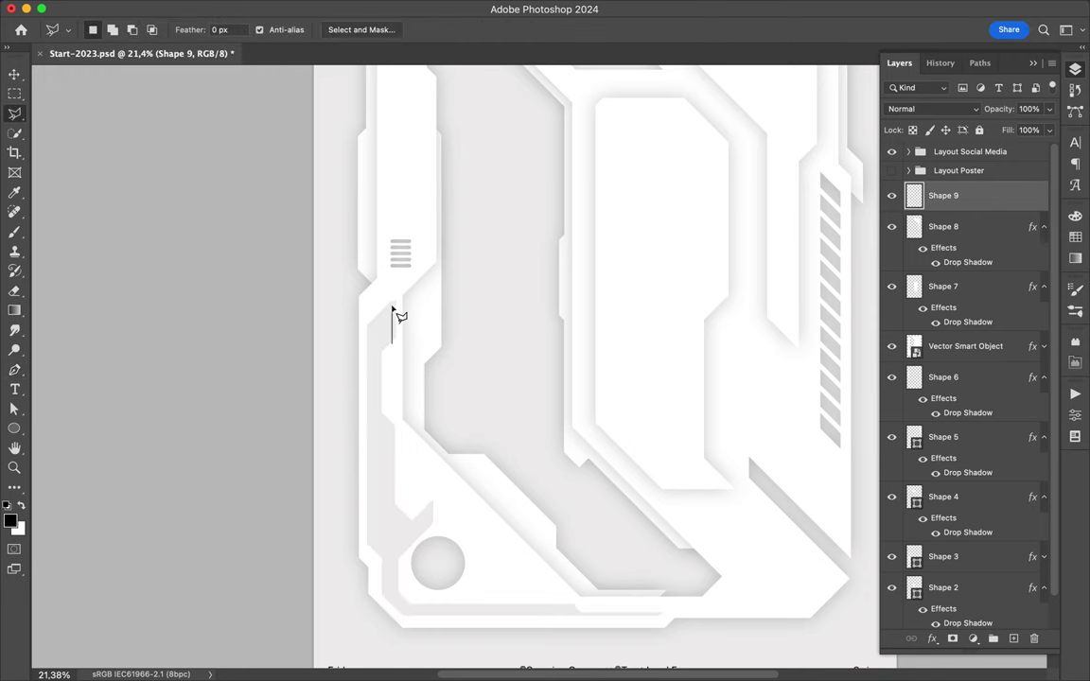
double_click(393, 312)
key(v)
scroll(506, 370, down, 5)
scroll(404, 394, up, 3)
key(a)
Draw the thin white strip beside the left frame and rasterize it to pixels.
key(i)
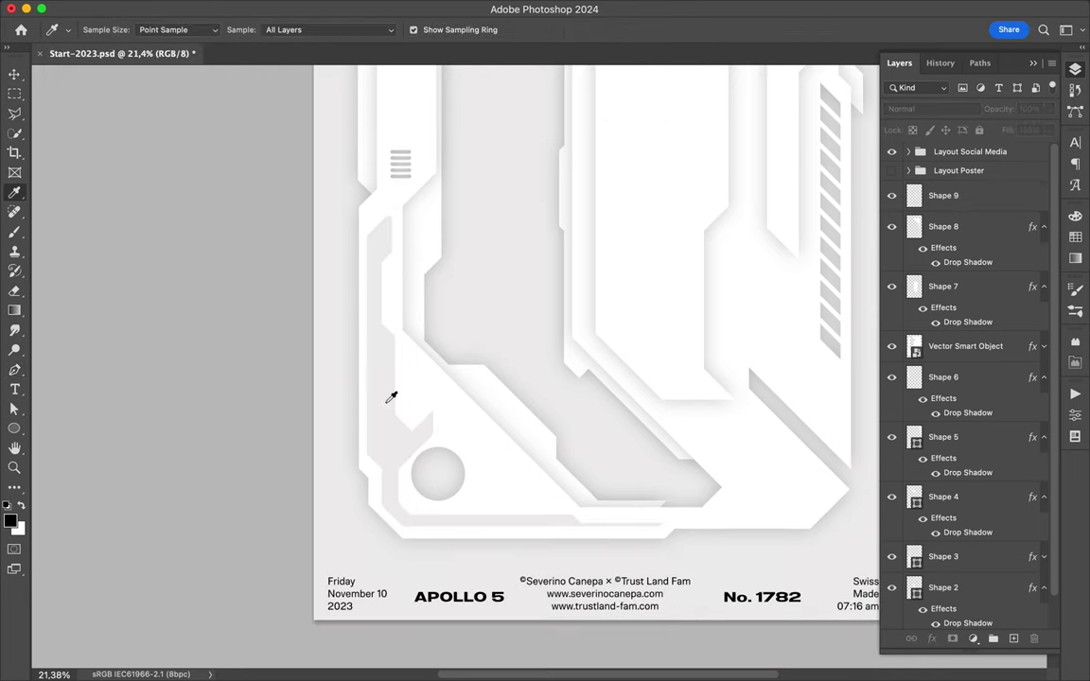
scroll(413, 358, up, 2)
click(365, 341)
click(366, 421)
right_click(946, 157)
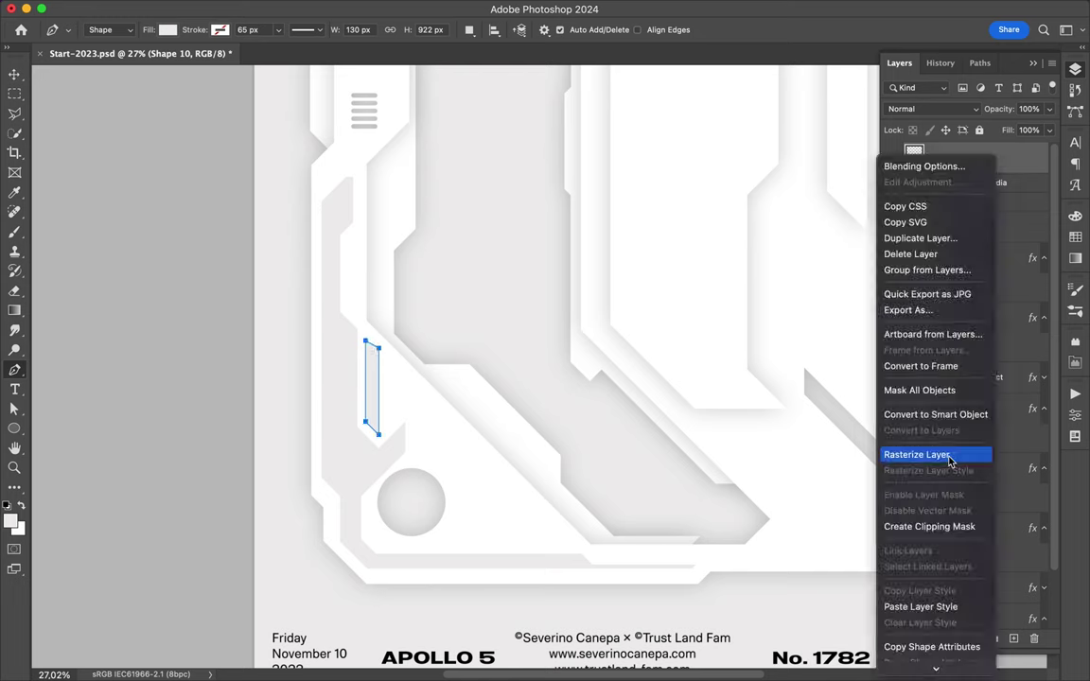
click(908, 452)
Trim a triangular corner off the strip with the Lasso selection.
key(l)
click(365, 330)
click(380, 357)
click(368, 333)
key(ctrl+d)
scroll(367, 329, down, 3)
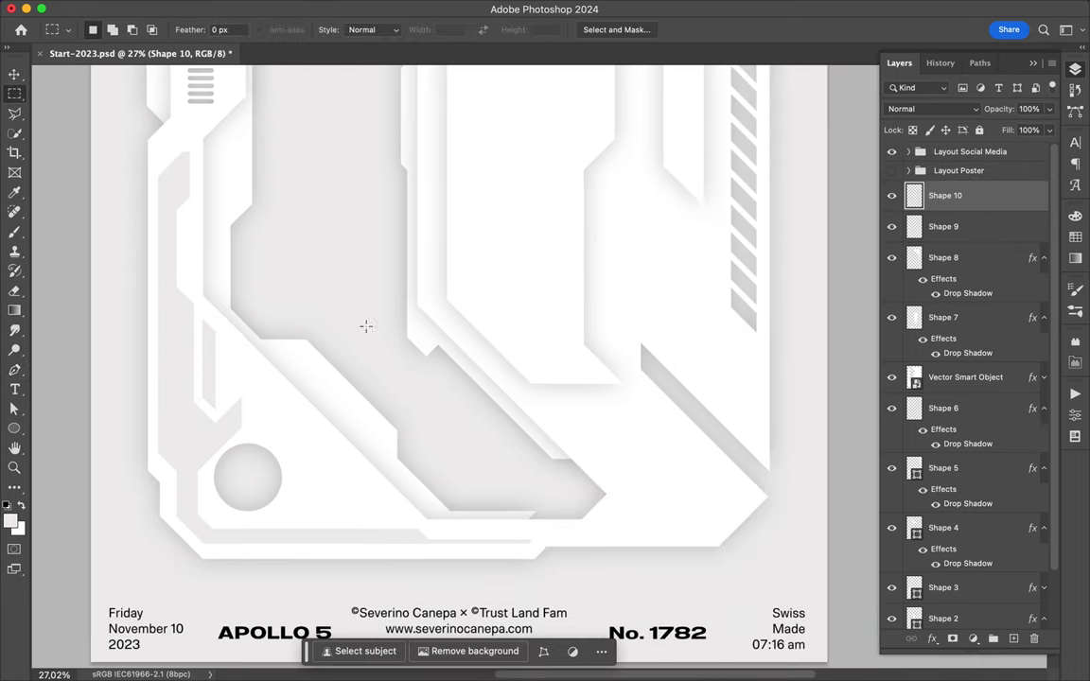
key(v)
scroll(382, 319, up, 2)
scroll(226, 348, down, 2)
Draw Shape 11 over the right-edge stripes and move it below Shape 4.
key(p)
click(697, 245)
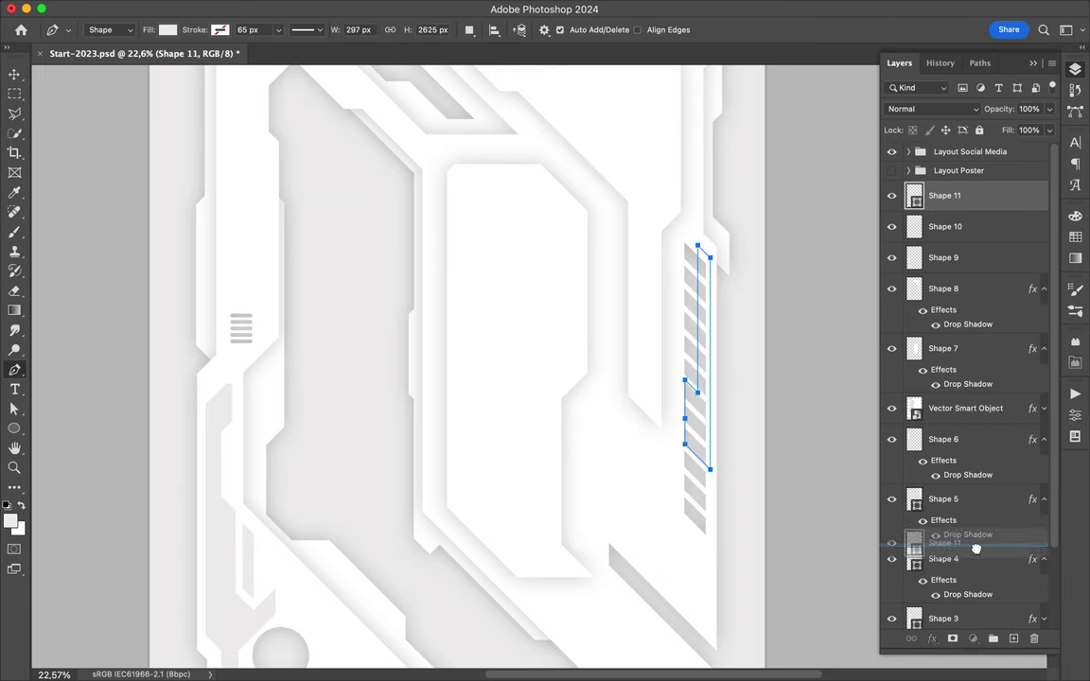
drag(944, 195, 946, 549)
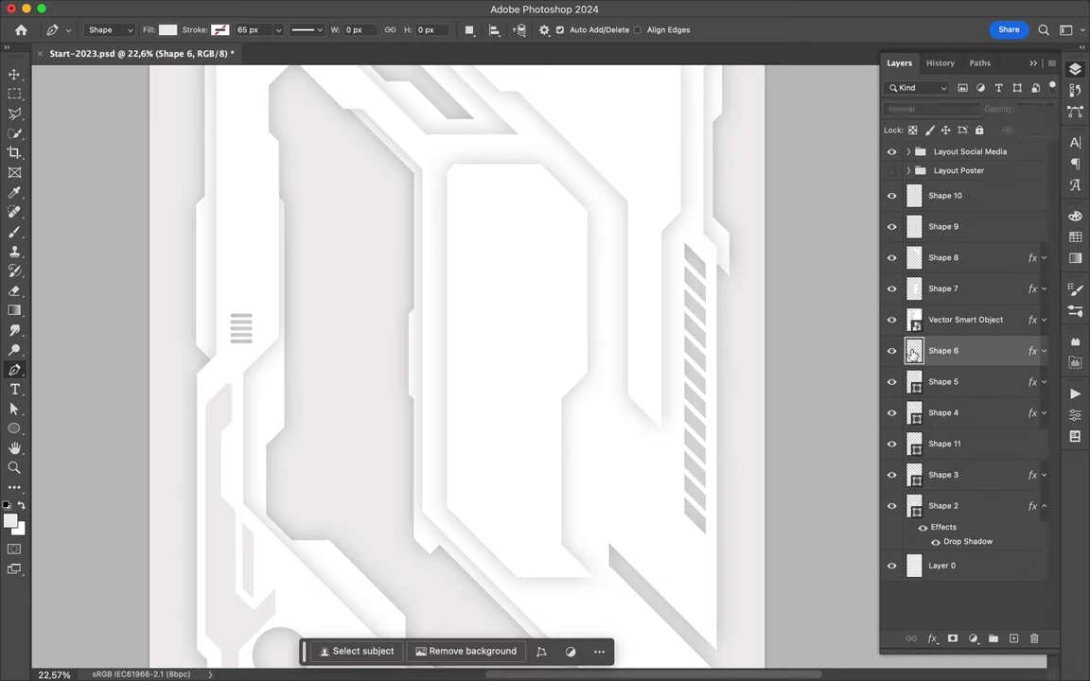
key(ctrl+t)
click(942, 381)
click(950, 257)
click(953, 197)
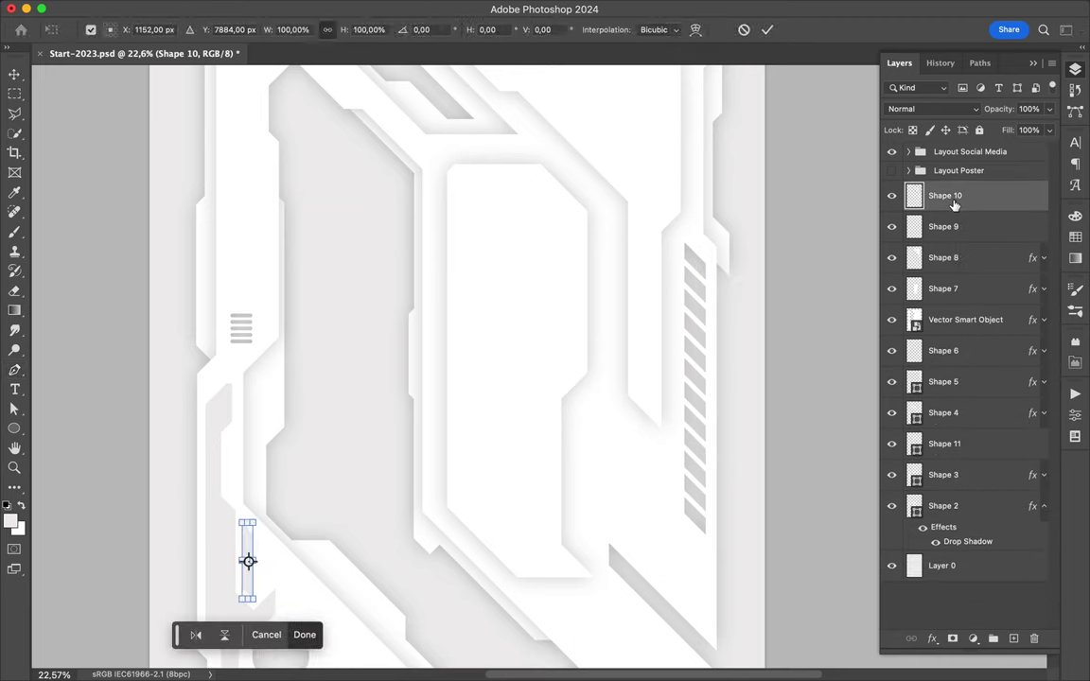
key(Escape)
click(943, 350)
click(943, 381)
click(956, 413)
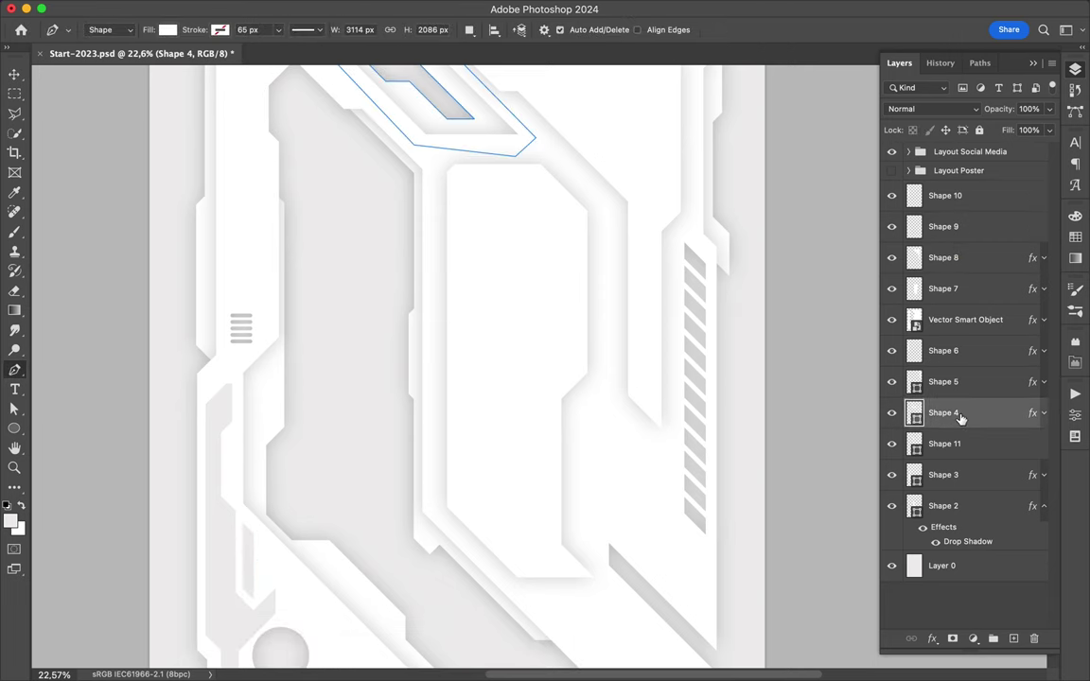
click(944, 443)
Set Shape 11's fill to a cyan-green gradient from the Greens presets.
key(a)
click(223, 29)
click(190, 58)
click(315, 112)
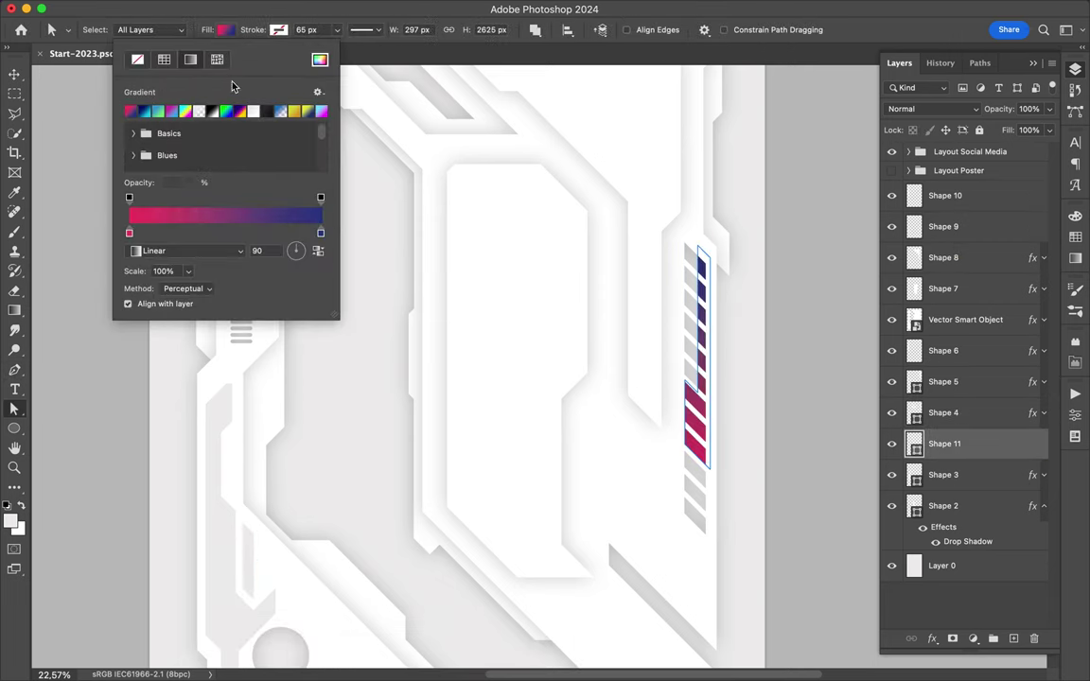
drag(336, 315, 341, 480)
click(133, 260)
click(161, 284)
click(850, 324)
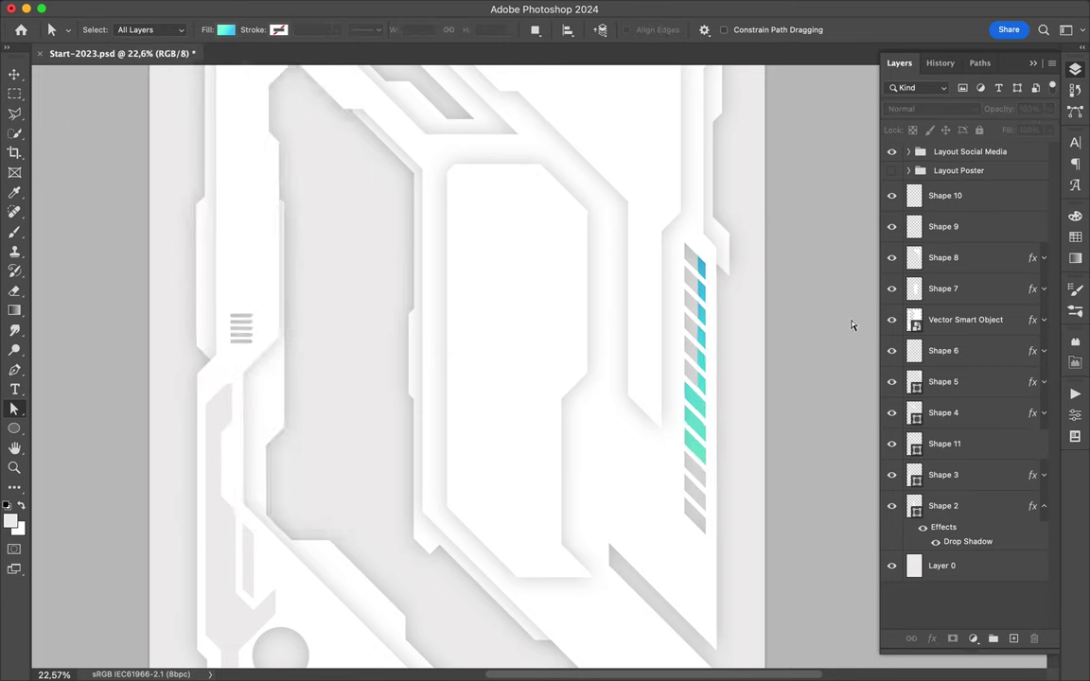
scroll(851, 325, left, 3)
Start Shape 12 inside the window with its first two corners.
key(p)
click(576, 171)
click(565, 179)
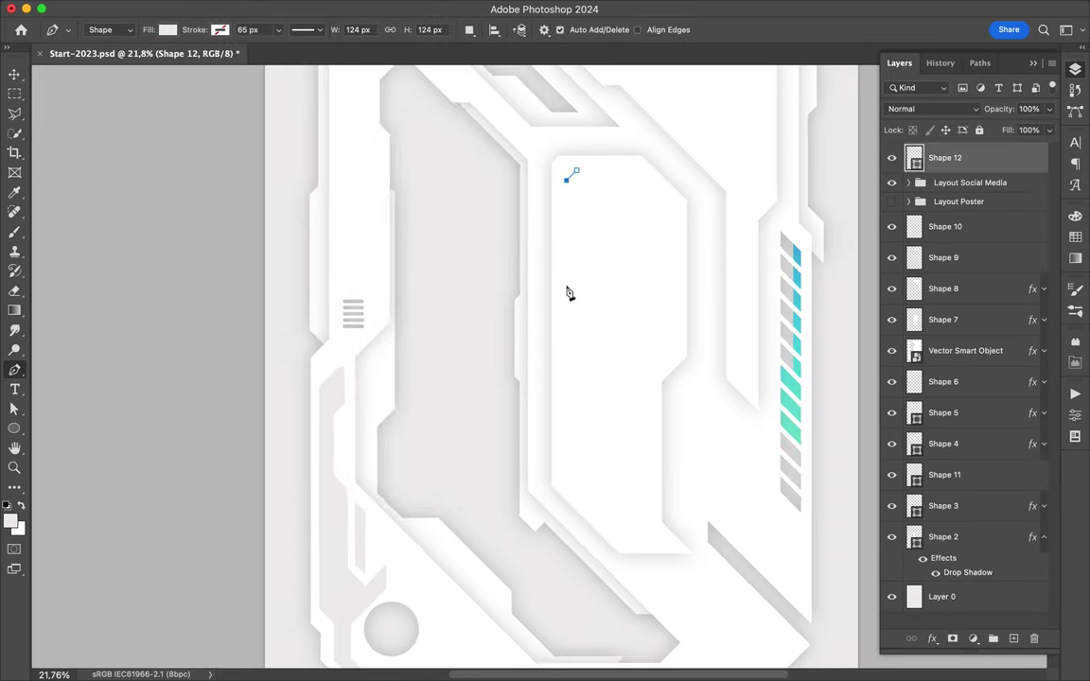
Close the window shape outline, place it below the layout group, and load it as a selection.
click(621, 390)
click(662, 352)
drag(1007, 161, 946, 213)
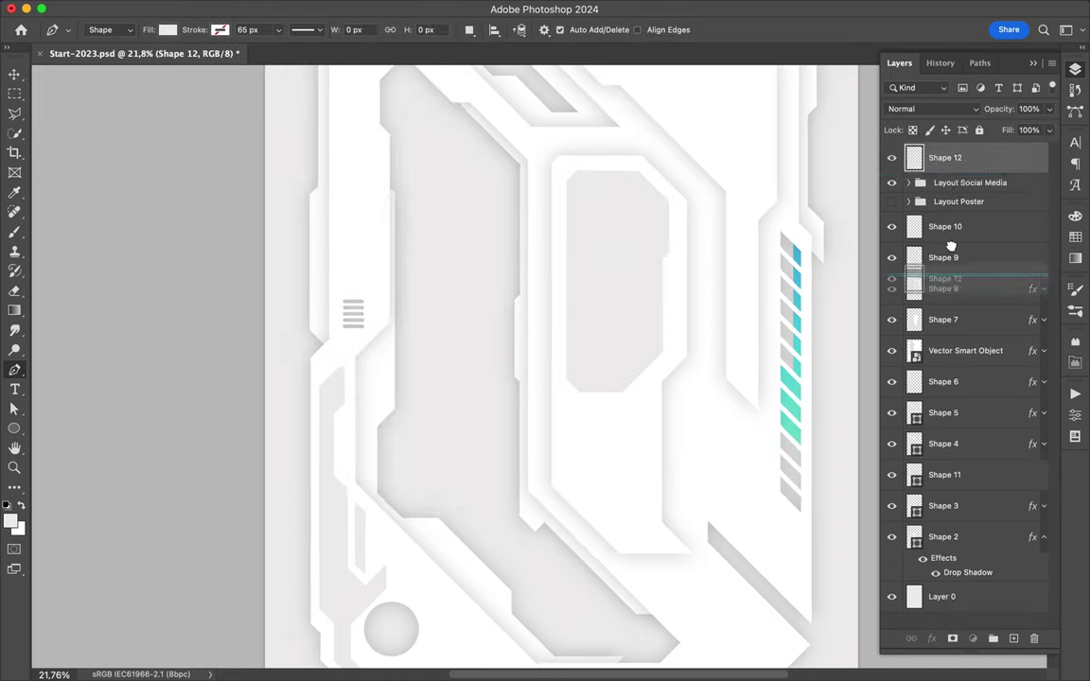
click(567, 176)
click(669, 182)
double_click(620, 146)
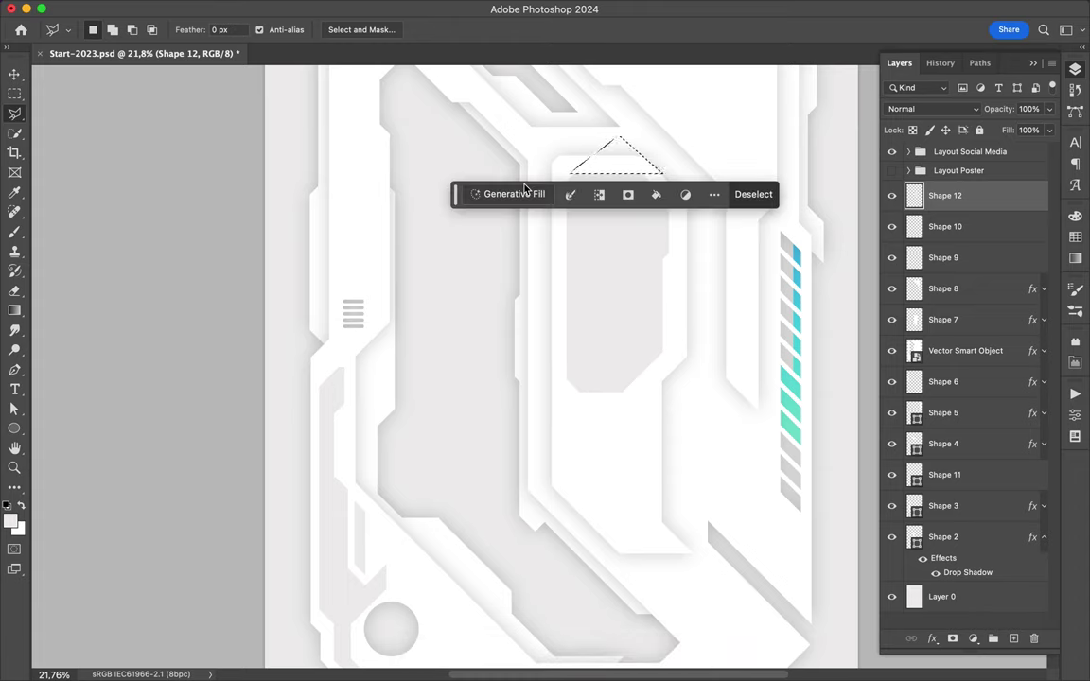
key(ctrl+d)
key(ctrl+Return)
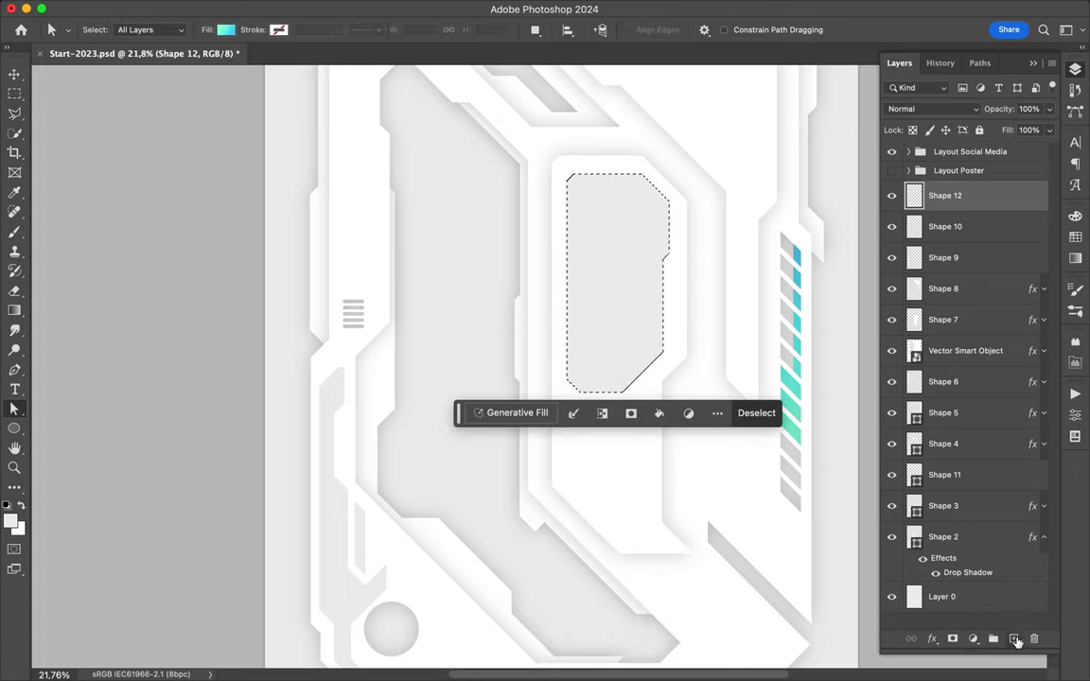
Fill the window selection with a cyan-green Greens gradient running top to bottom.
key(ctrl+shift+alt+n)
key(g)
click(243, 30)
click(161, 113)
double_click(153, 138)
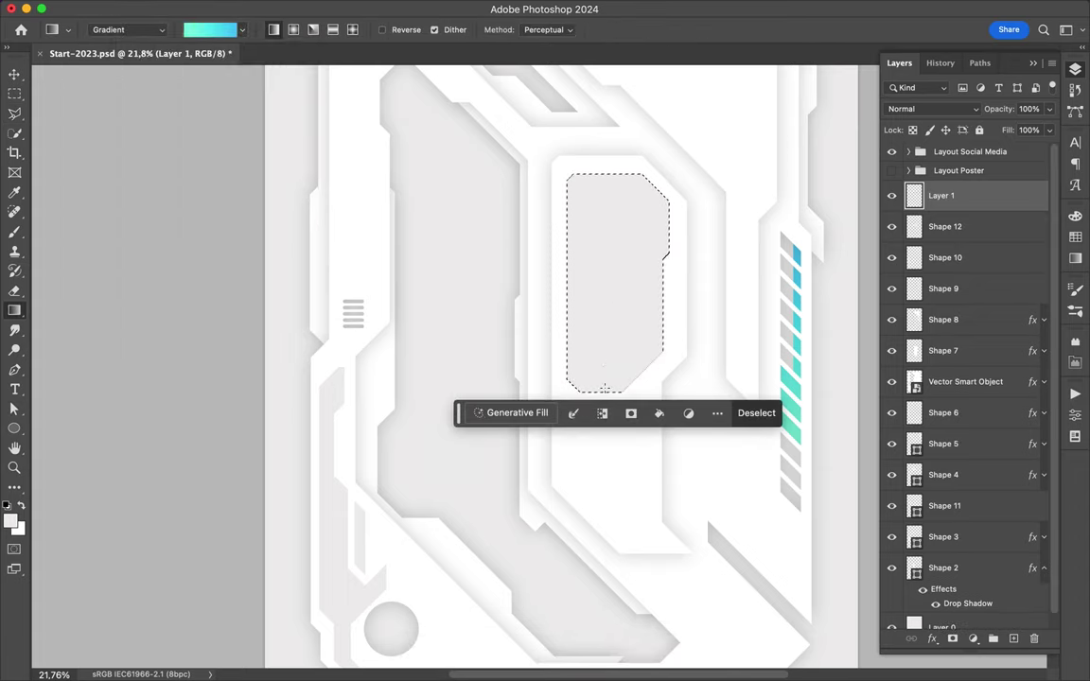
drag(605, 183, 605, 389)
Delete the leftover Shape 12 window outline layer.
key(v)
right_click(907, 195)
key(Escape)
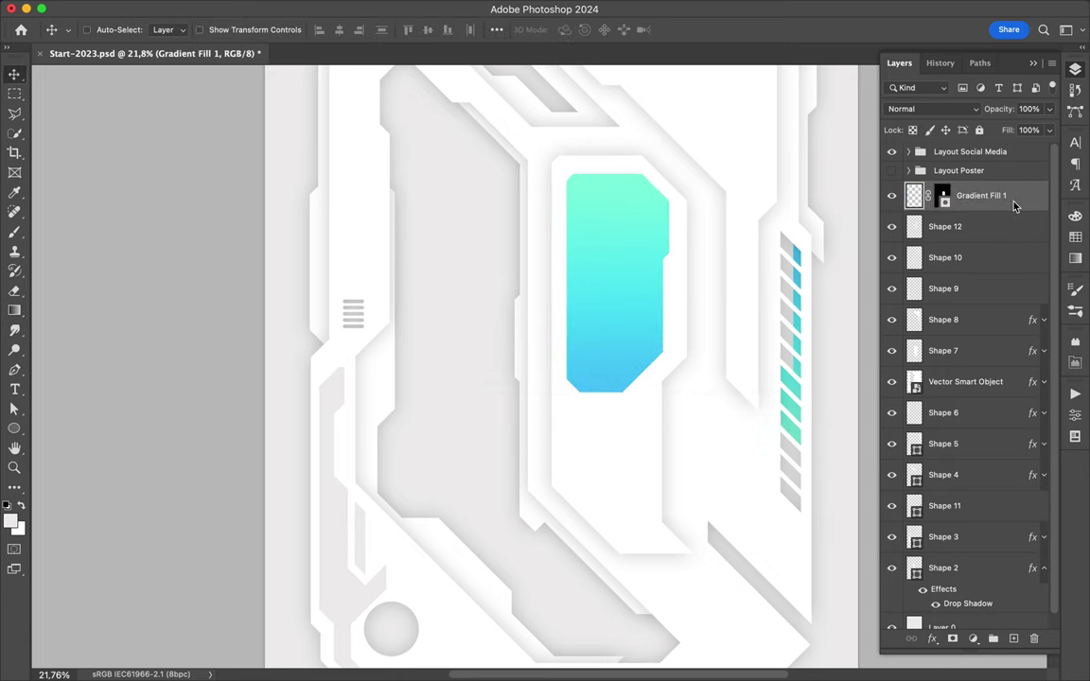
right_click(1015, 204)
key(Escape)
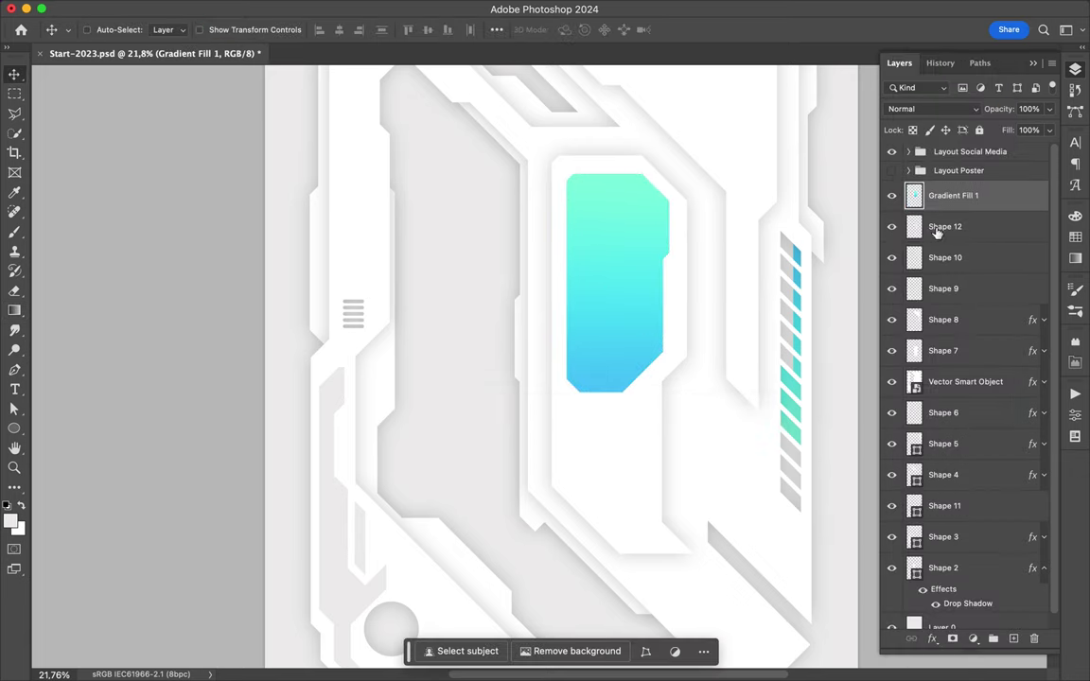
ctrl+click(554, 236)
key(Delete)
scroll(700, 421, down, 2)
Pen-draw an angular piece along the bottom frame edge.
key(p)
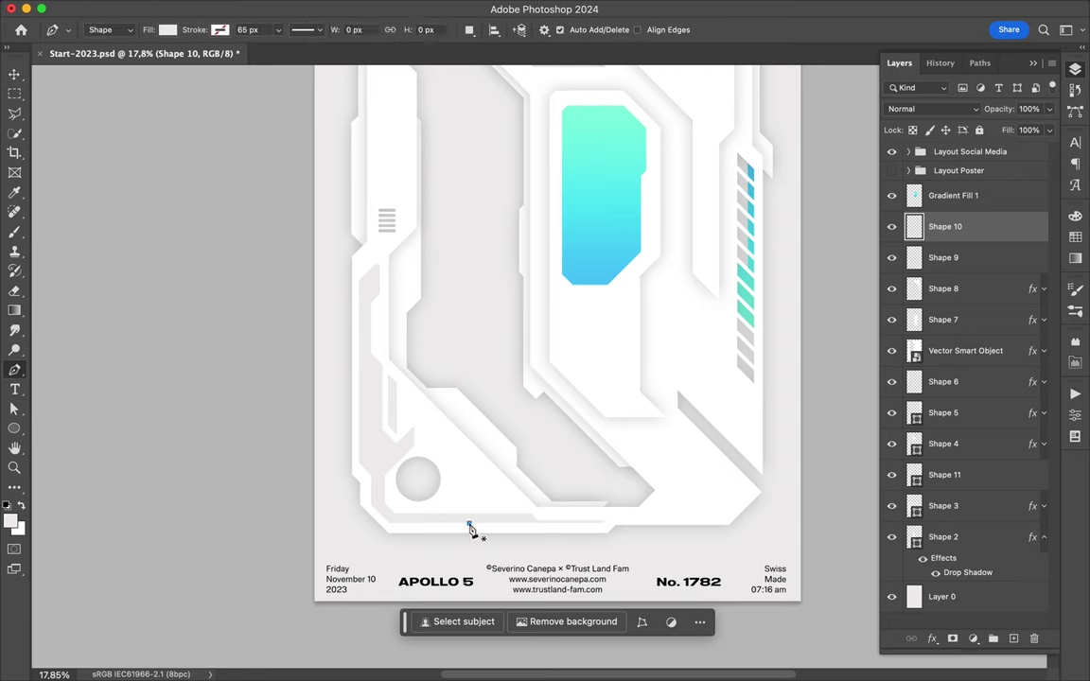
click(469, 523)
click(621, 539)
click(755, 536)
click(720, 470)
click(665, 520)
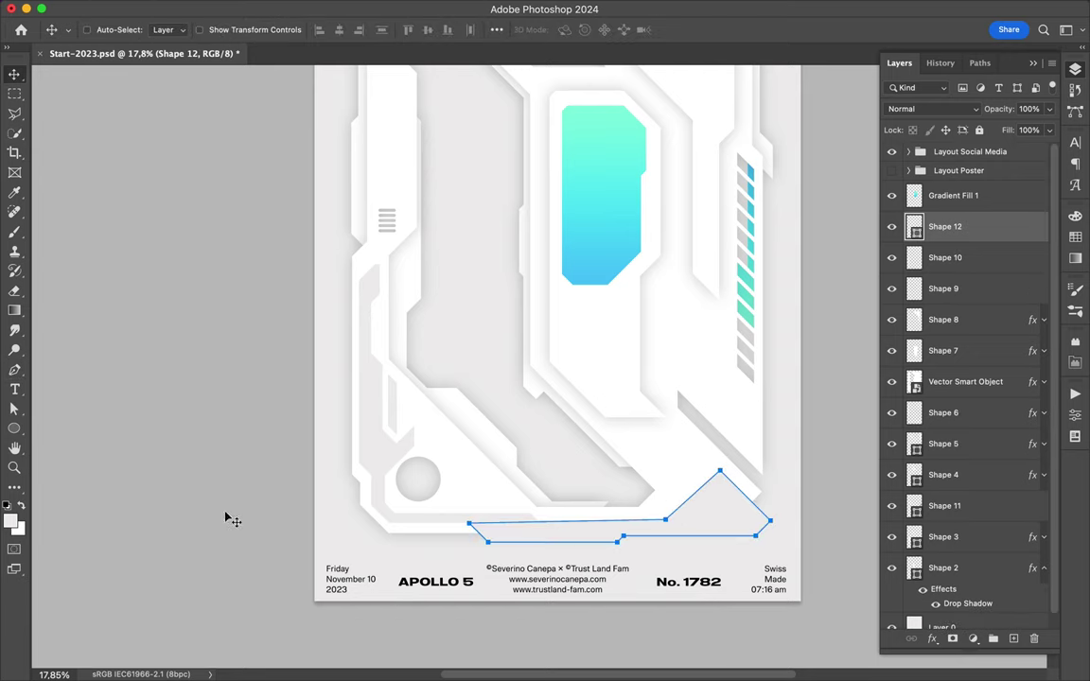
Move the bottom piece below Shape 2 and paste the copied drop shadow onto it.
key(a)
click(225, 29)
drag(944, 226, 977, 560)
right_click(974, 580)
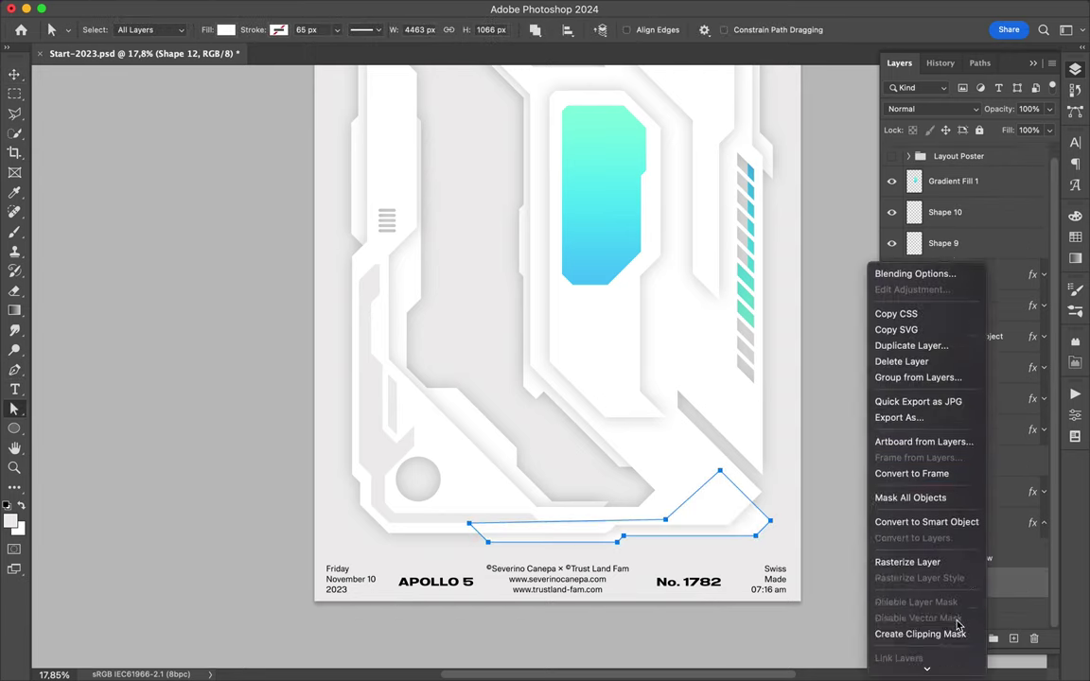
click(827, 457)
key(v)
scroll(707, 445, up, 2)
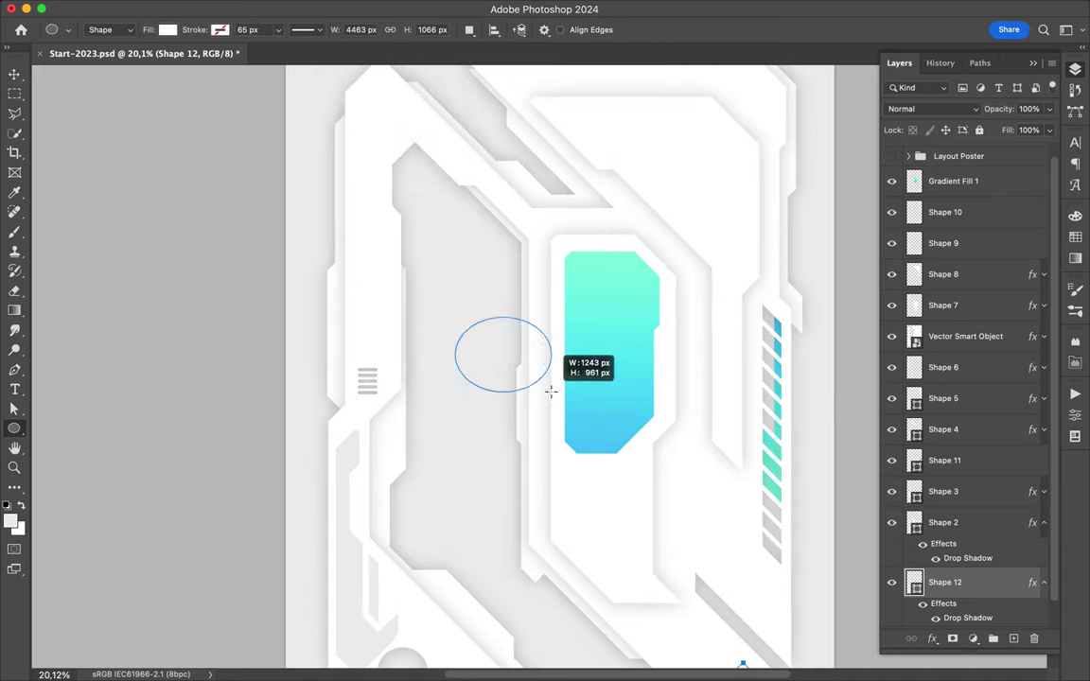
Draw an ellipse left of the window and clear the drop shadows from Shape 8 and Shape 7.
drag(550, 390, 572, 421)
right_click(946, 274)
click(912, 598)
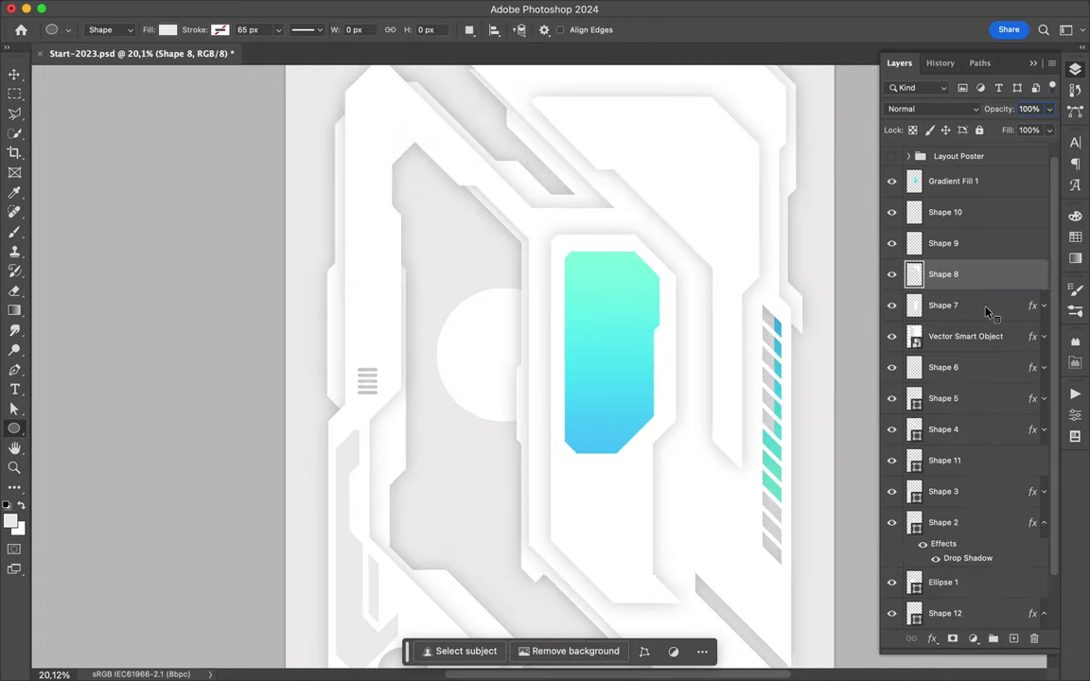
right_click(986, 312)
click(833, 568)
right_click(980, 339)
right_click(984, 339)
click(982, 367)
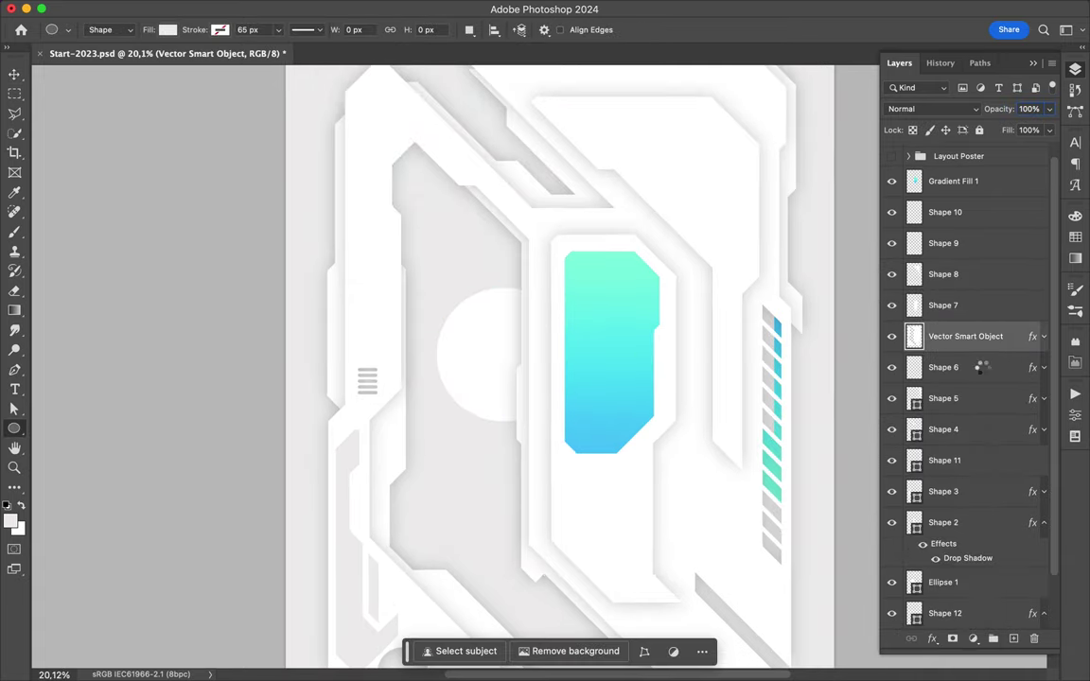
Clear the drop shadows from Shapes 6, 5 and 4.
double_click(982, 371)
key(Escape)
right_click(985, 363)
key(Escape)
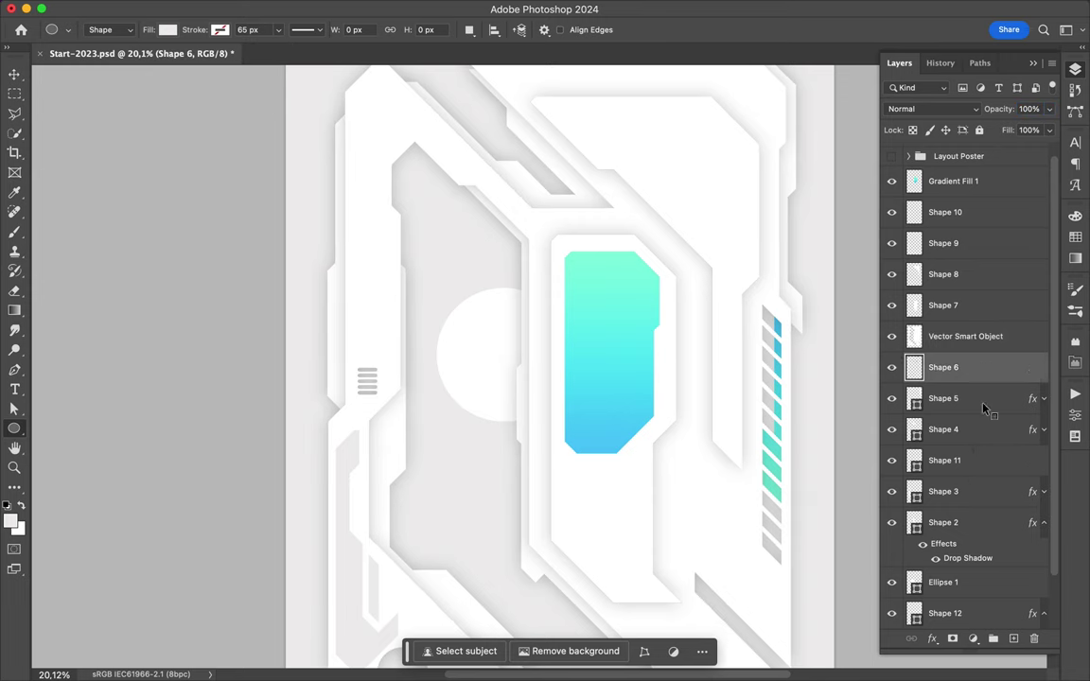
right_click(984, 398)
right_click(984, 429)
click(913, 604)
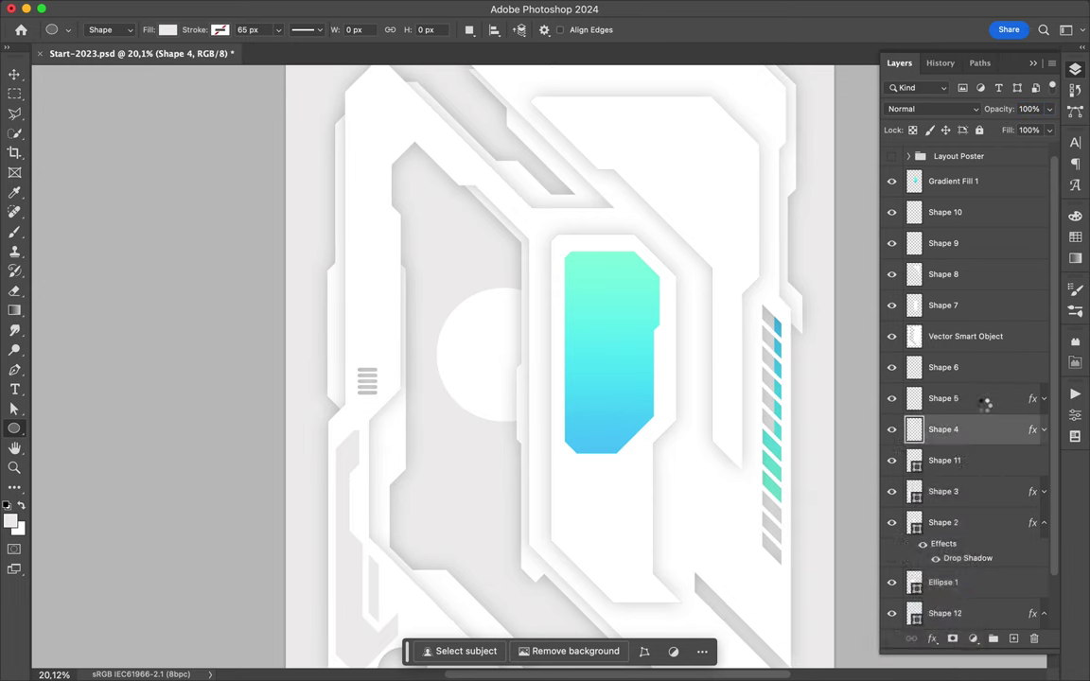
Duplicate Ellipse 1 up and to the right as a copy with a drop shadow.
key(v)
click(944, 582)
double_click(984, 582)
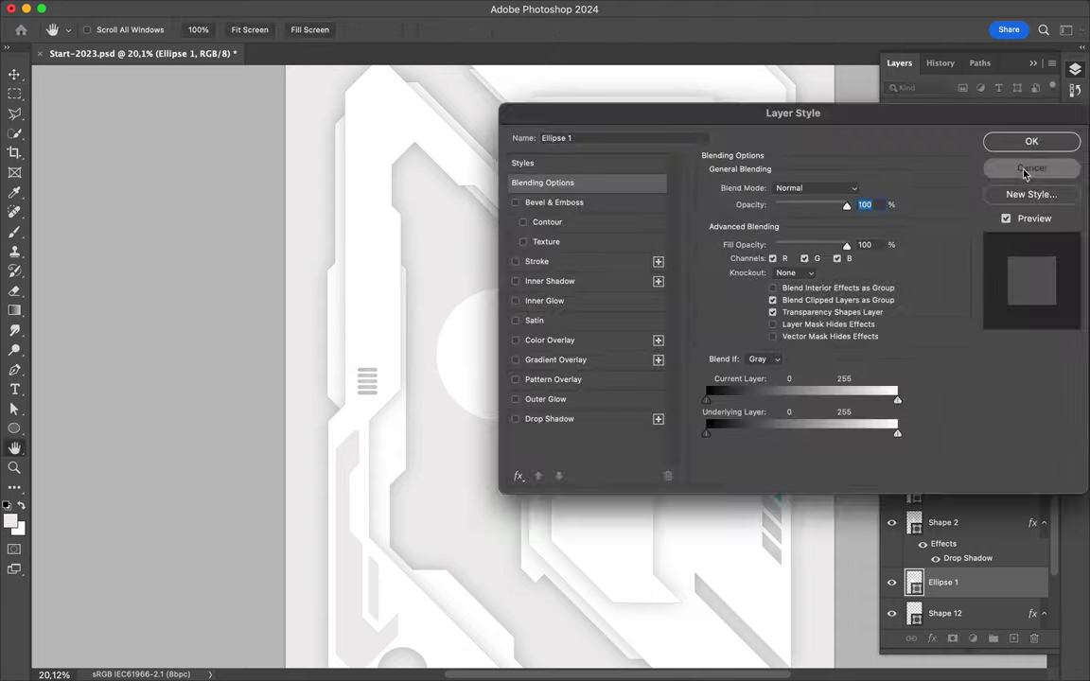
click(1027, 141)
right_click(904, 582)
key(Escape)
drag(492, 366, 518, 312)
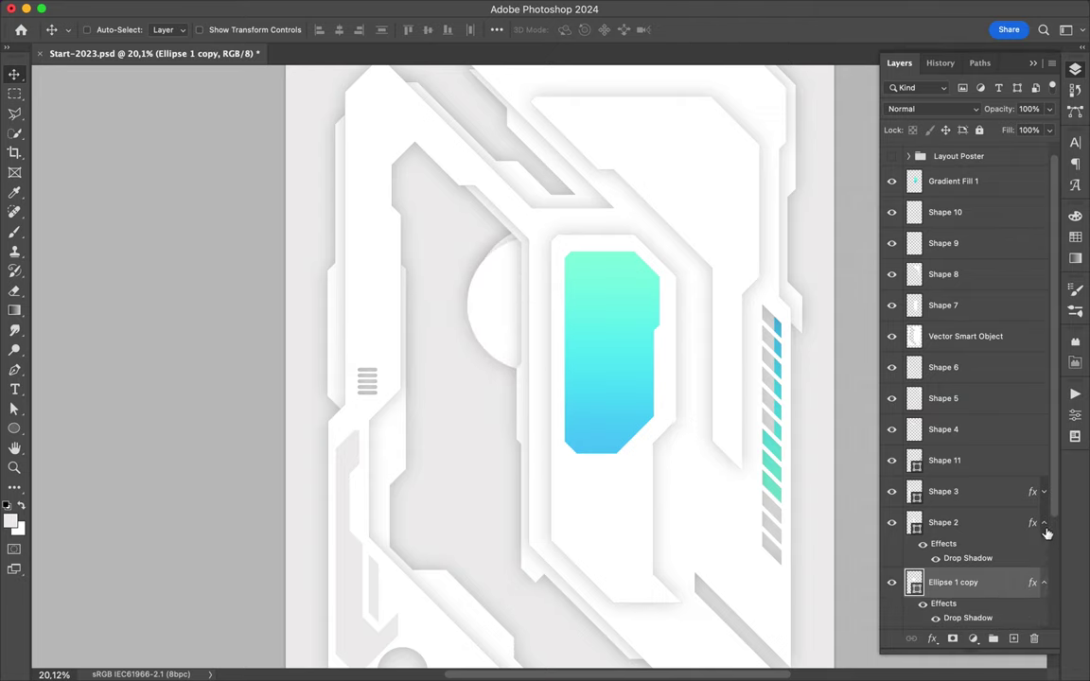
Move the circle copy below the original and enlarge it into a larger ring.
key(ctrl+bracketleft)
key(ctrl+t)
drag(668, 309, 555, 304)
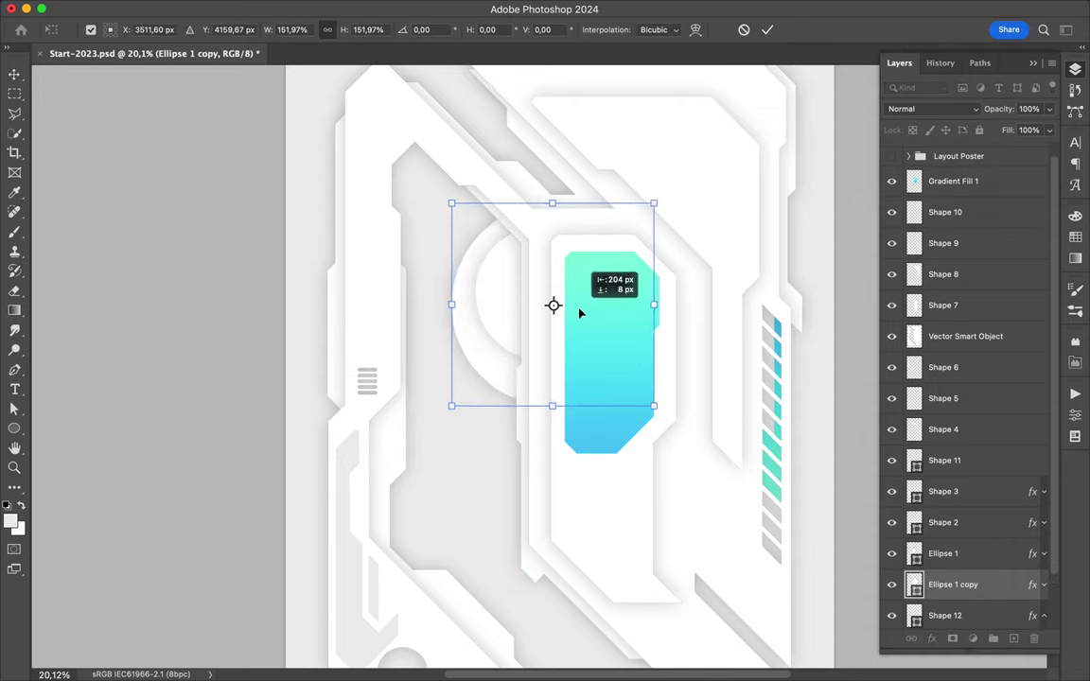
key(Return)
scroll(608, 333, down, 2)
Paste the drop shadow onto the Shape 13 layer.
key(p)
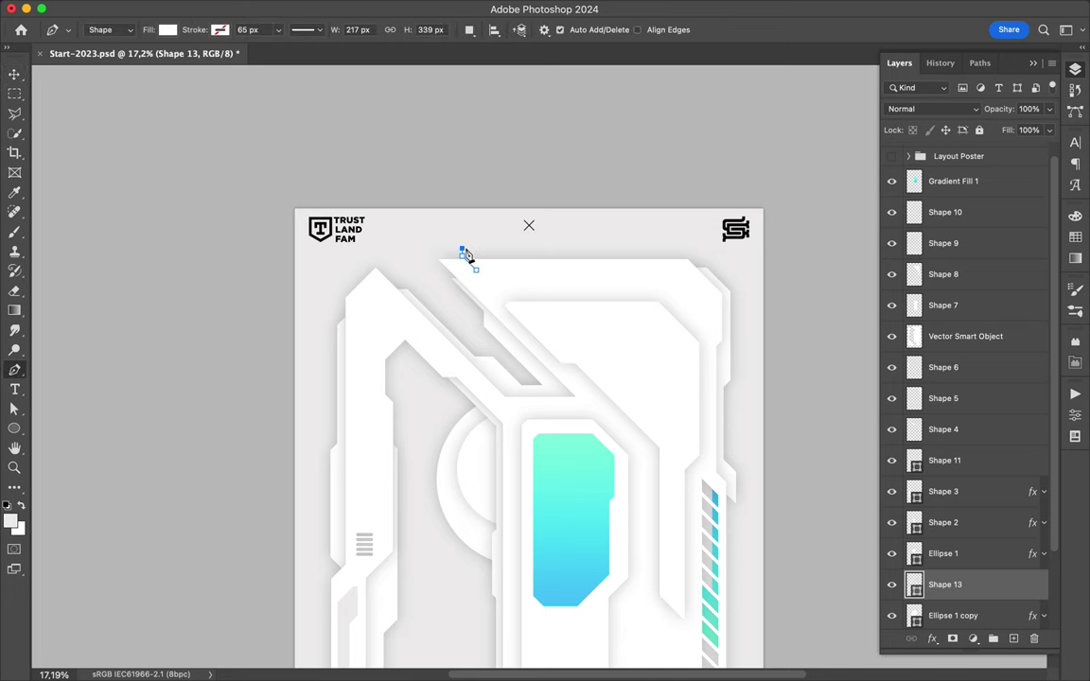
right_click(984, 584)
click(851, 615)
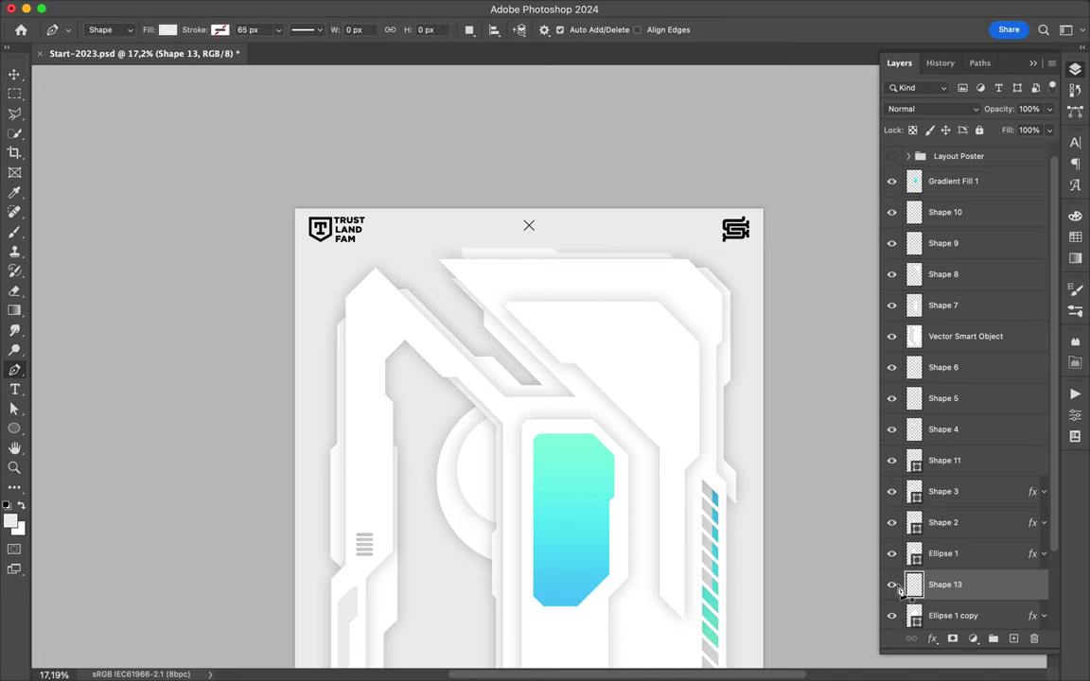
key(v)
right_click(1020, 569)
click(851, 364)
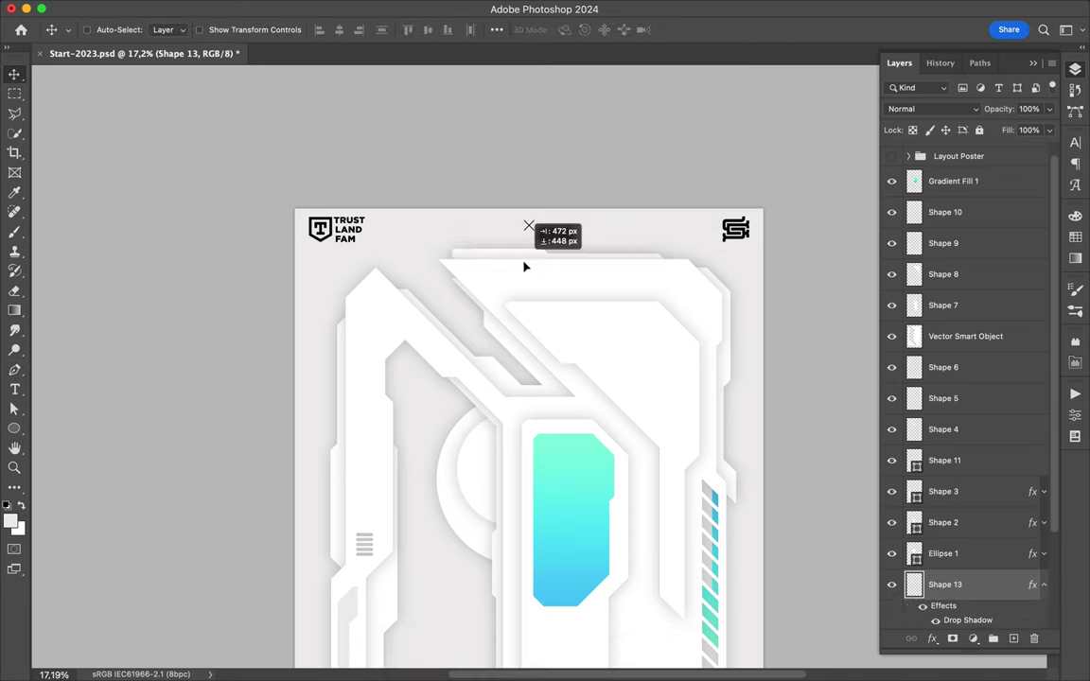
scroll(530, 293, down, 3)
Add an Inner Shadow effect to Gradient Fill 1.
double_click(997, 181)
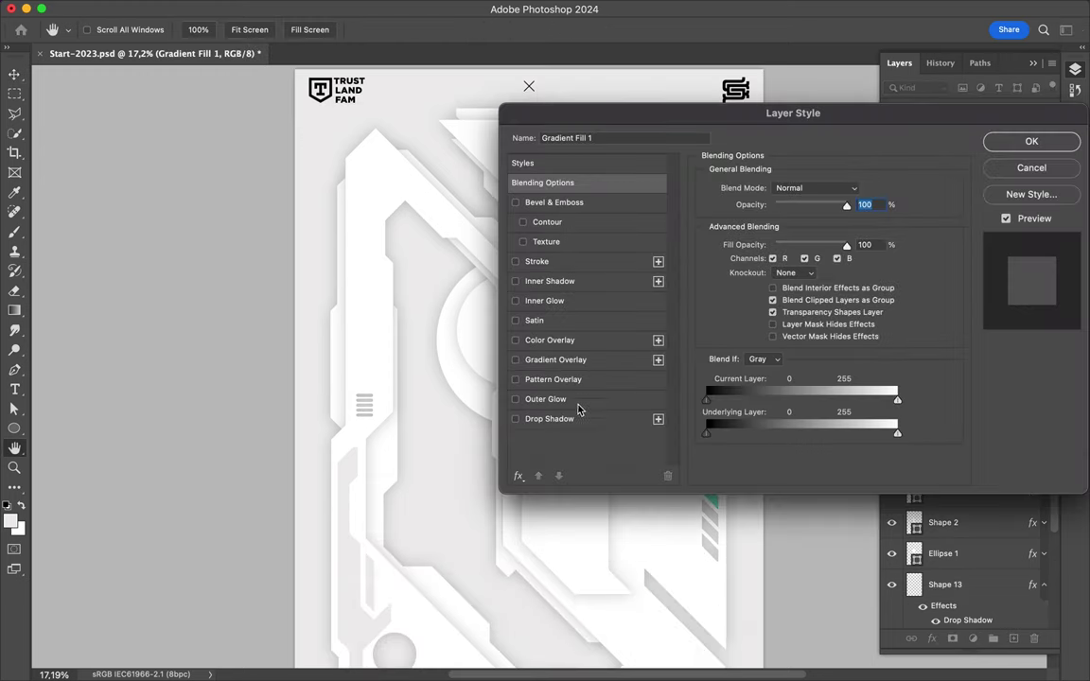
click(575, 282)
key(Return)
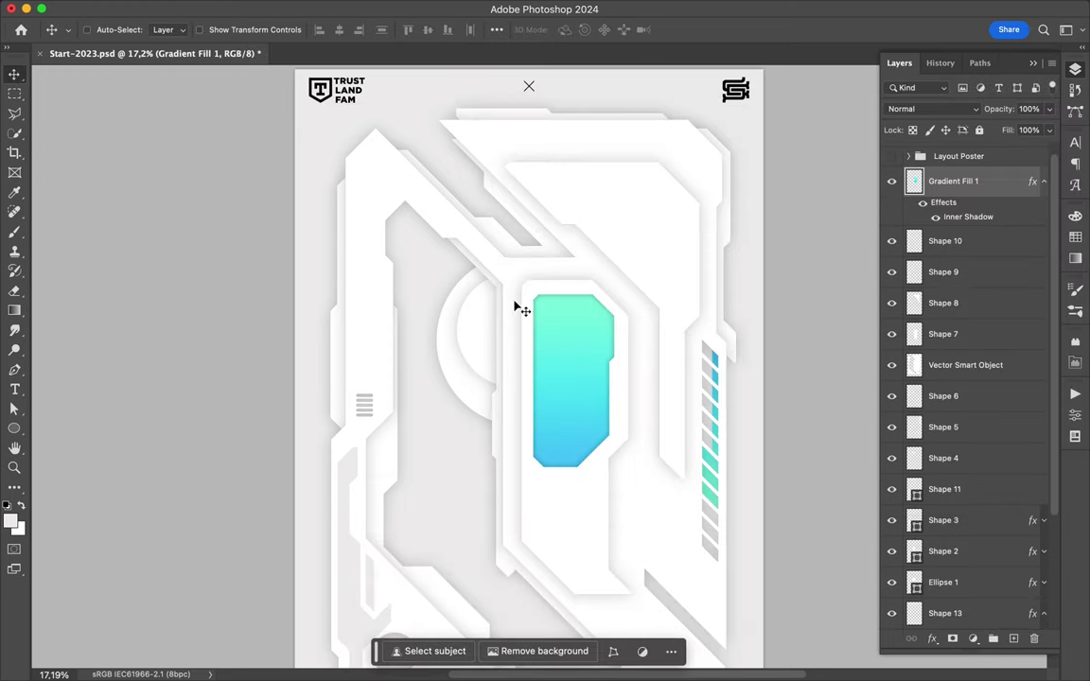
scroll(502, 435, down, 5)
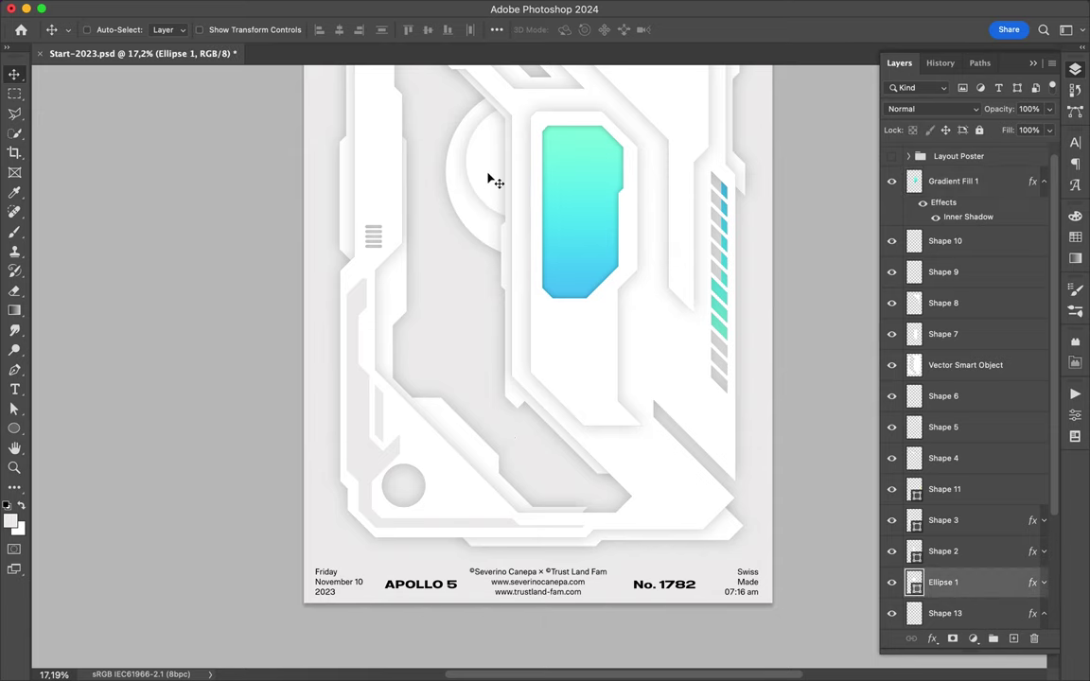
Place Ellipse 1 copy 2 just above the Vector Smart Object in the layer stack.
drag(491, 178, 630, 309)
drag(973, 458, 967, 299)
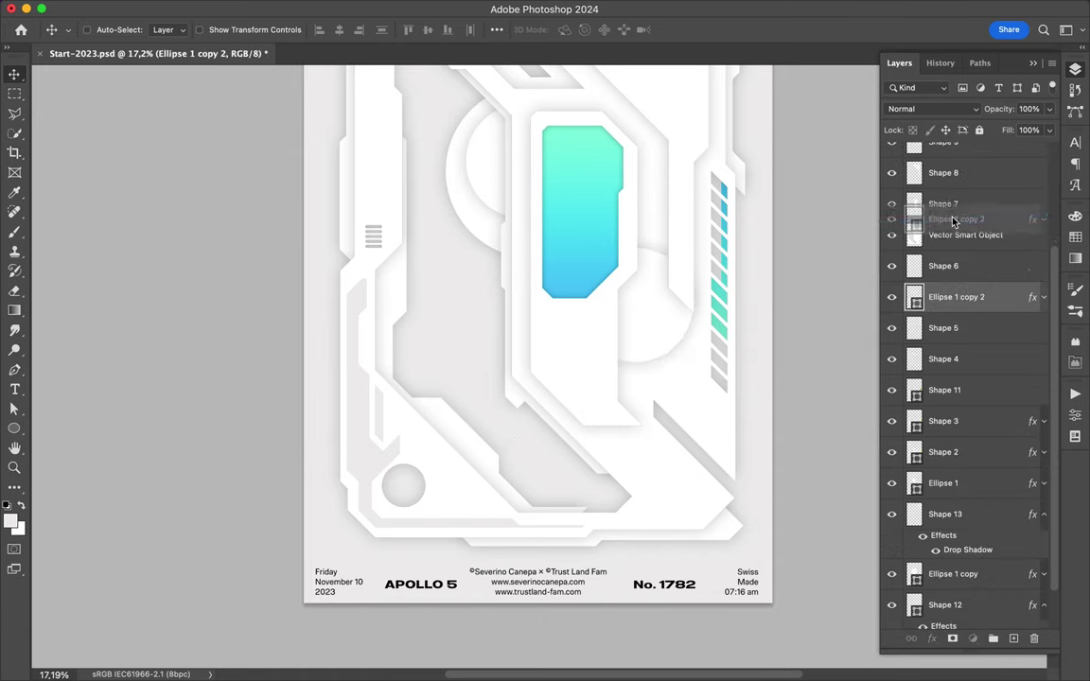
drag(955, 222, 954, 223)
scroll(672, 326, down, 2)
scroll(667, 316, down, 3)
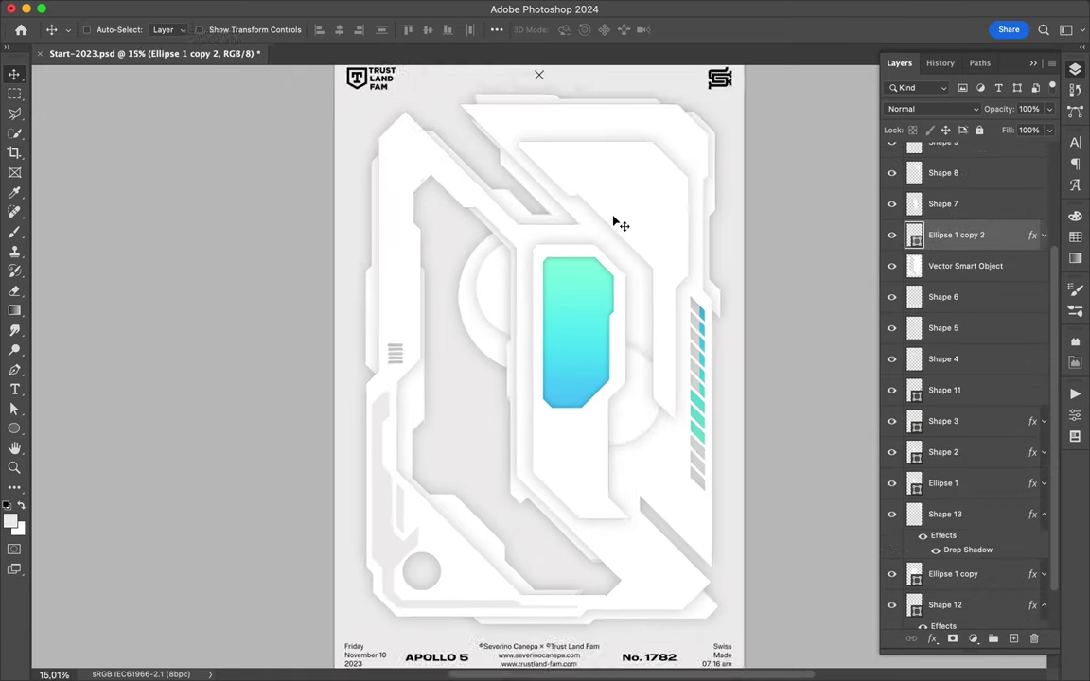
scroll(620, 224, up, 3)
scroll(548, 229, up, 3)
Start a tall narrow pen path down the left frame.
key(p)
click(355, 140)
click(355, 314)
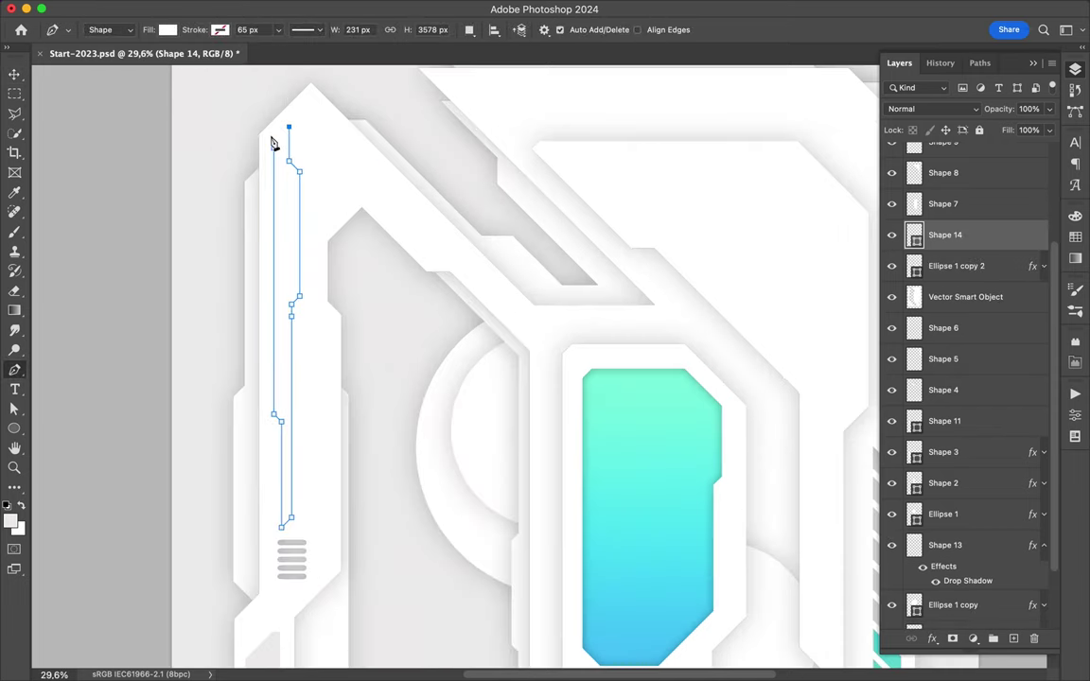
Fill the narrow Shape 14 strip with the blue-cyan gradient.
key(a)
click(225, 30)
click(183, 56)
click(171, 321)
right_click(906, 227)
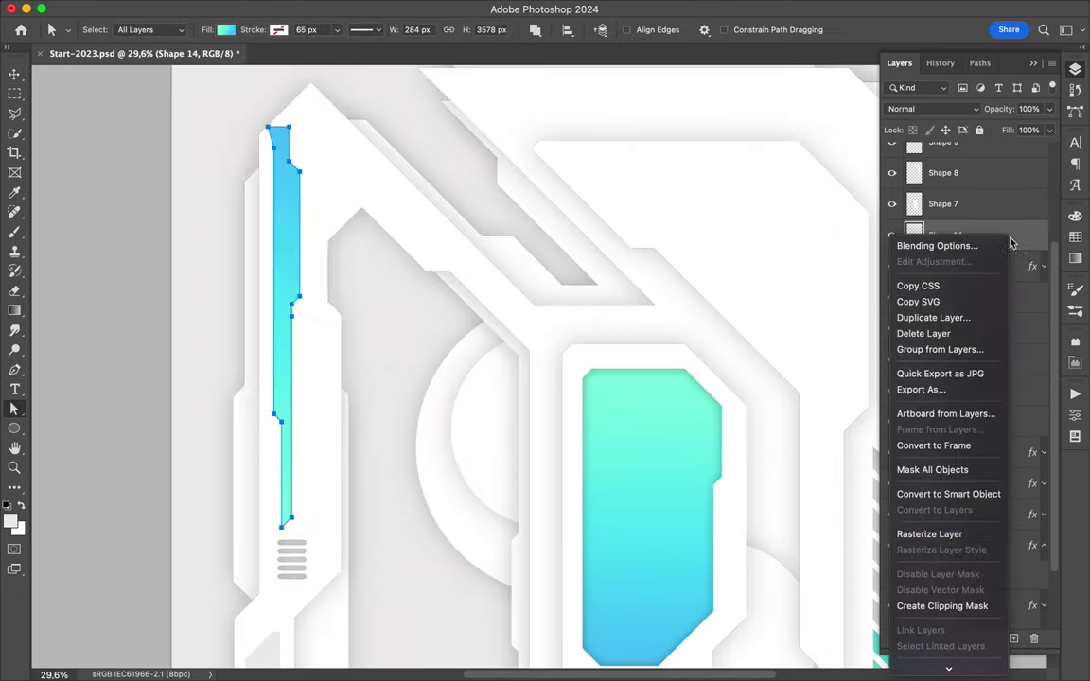
key(Escape)
Cut the strip's top-left corner off diagonally.
key(l)
drag(276, 165, 299, 112)
key(Delete)
key(ctrl+d)
key(v)
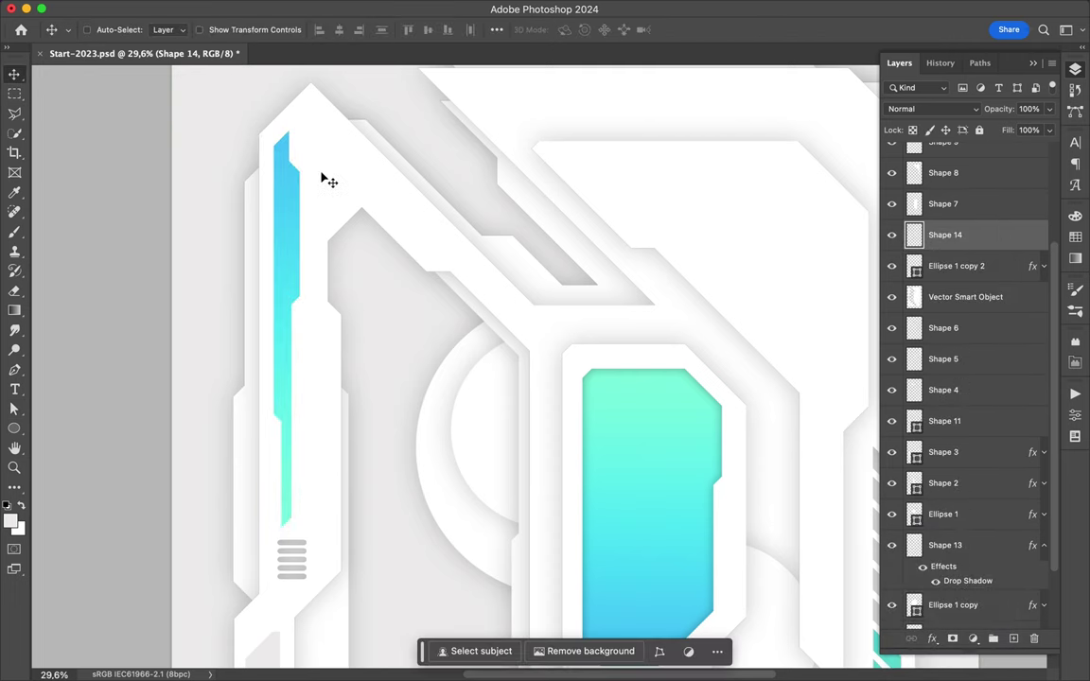
Add an Inner Shadow to the cyan strip and fit the poster in the window.
right_click(993, 325)
click(897, 244)
click(549, 252)
click(1031, 117)
key(ctrl+0)
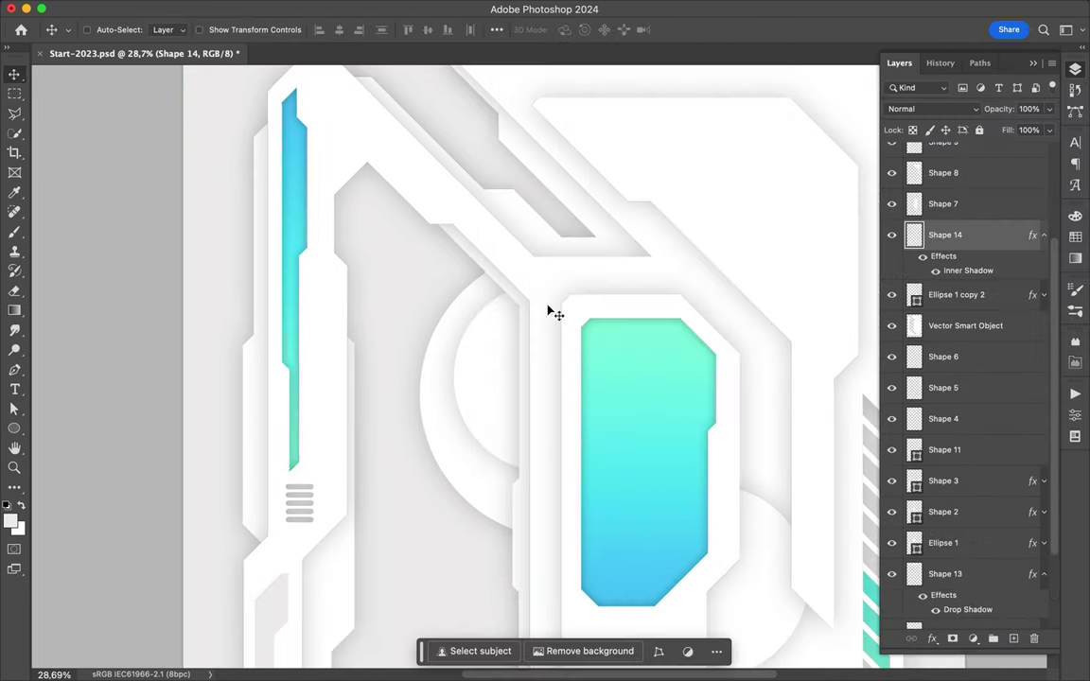
scroll(632, 457, up, 2)
scroll(632, 457, down, 5)
scroll(632, 457, up, 5)
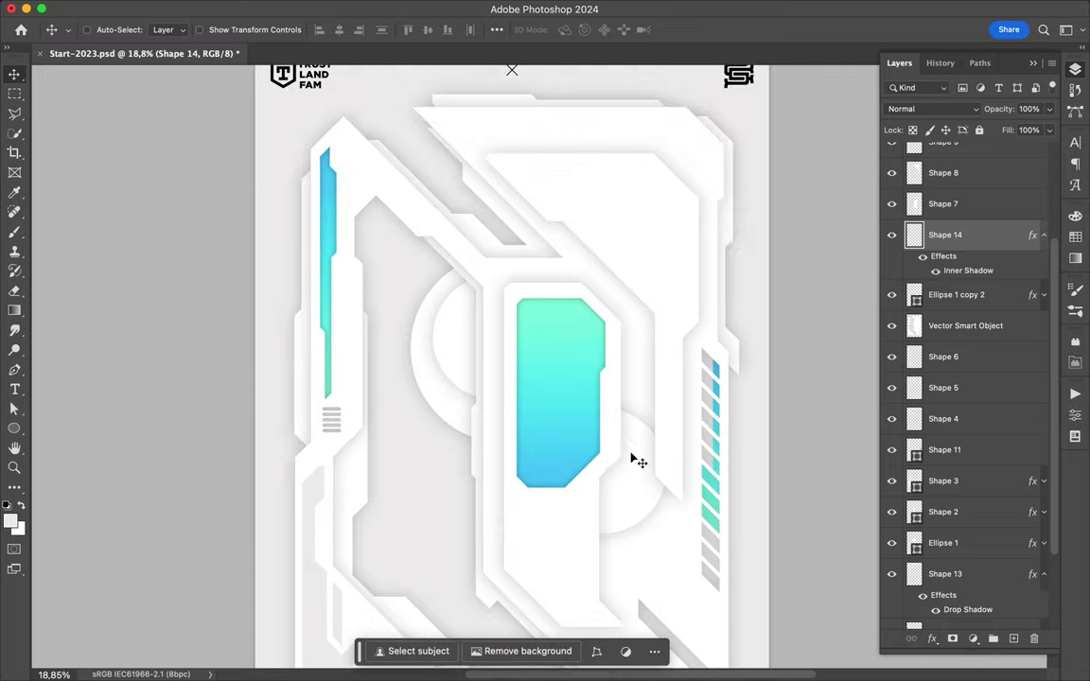
scroll(414, 395, up, 2)
scroll(401, 406, up, 5)
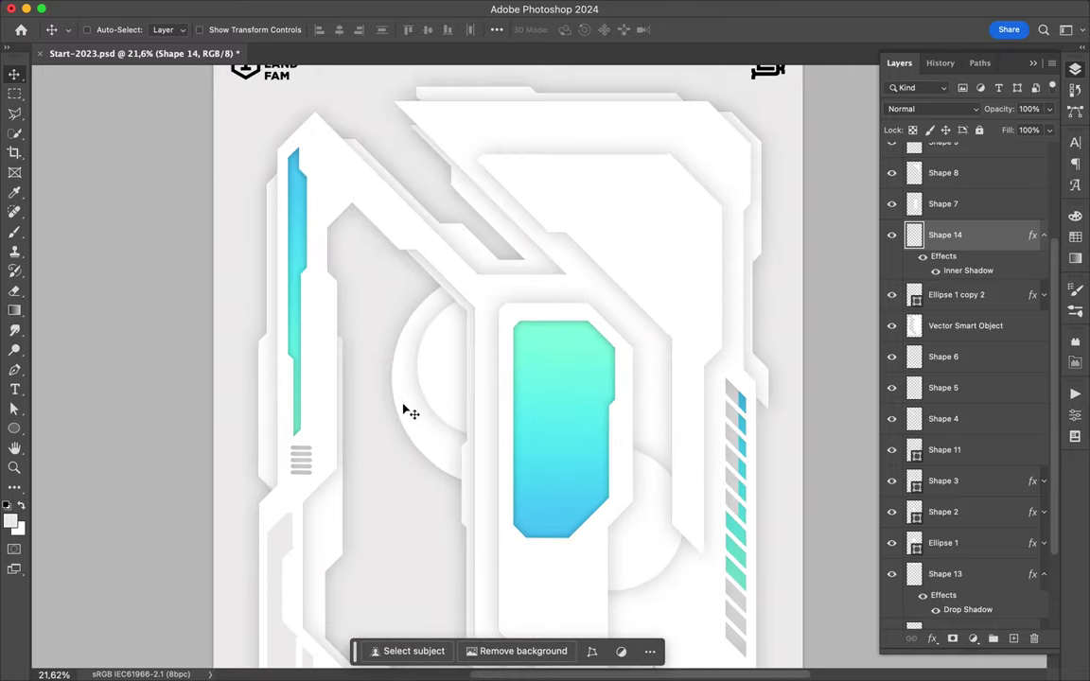
Create Shape 15 at the upper left, rasterize it, and fill a polygonal panel light grey.
key(p)
click(349, 242)
click(318, 264)
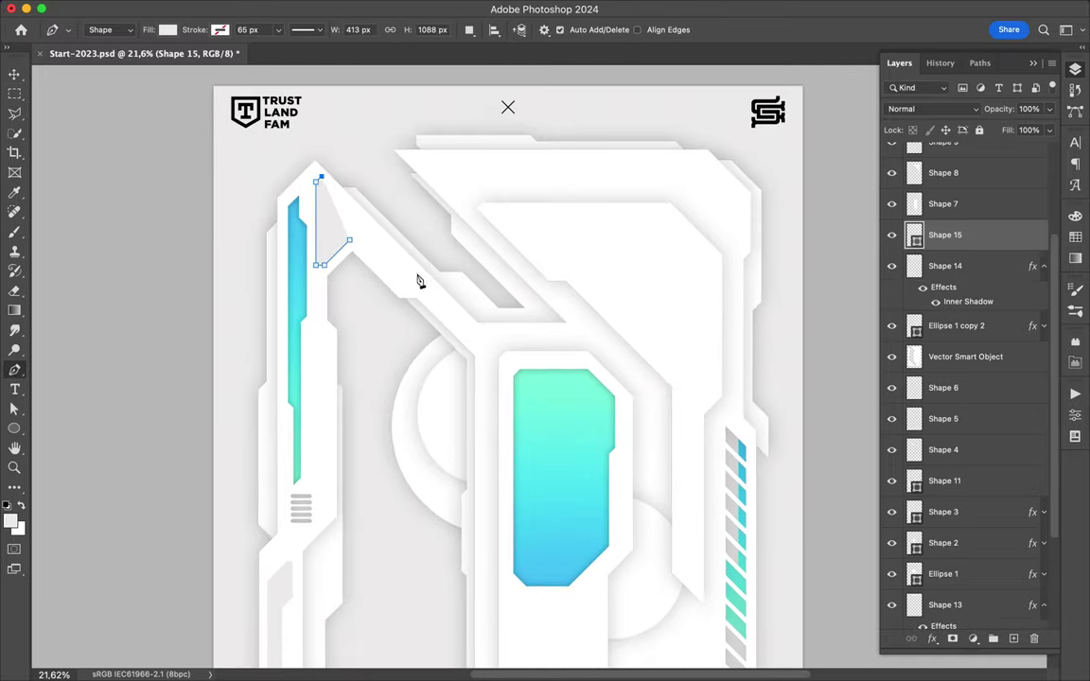
right_click(908, 235)
click(937, 525)
key(l)
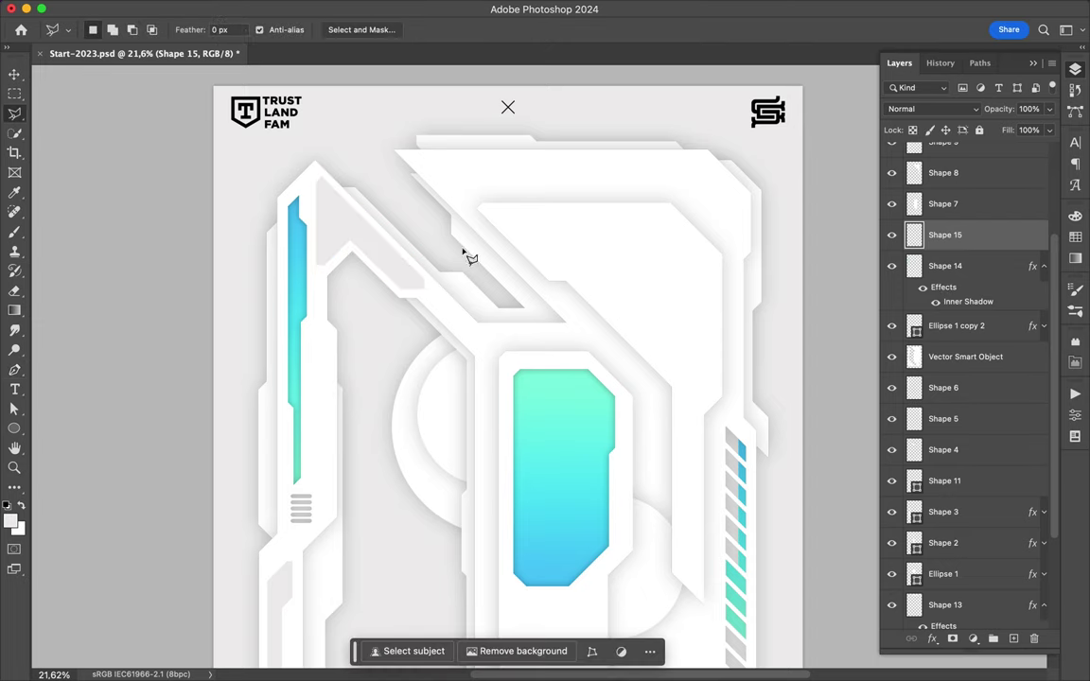
click(321, 266)
double_click(416, 299)
key(alt+BackSpace)
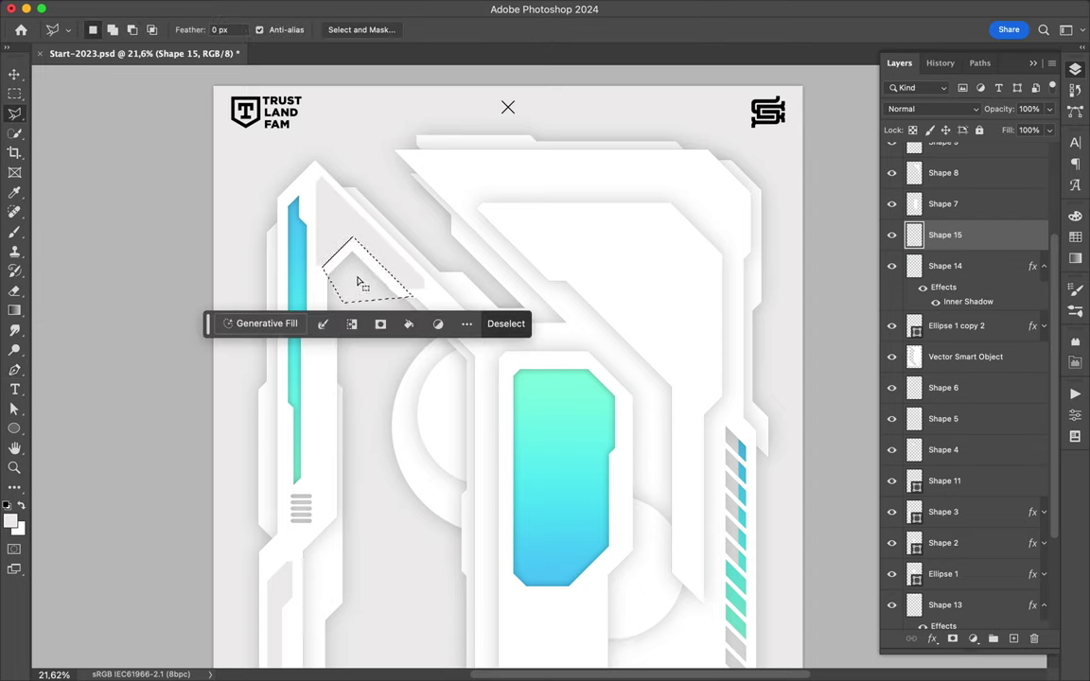
key(ctrl+d)
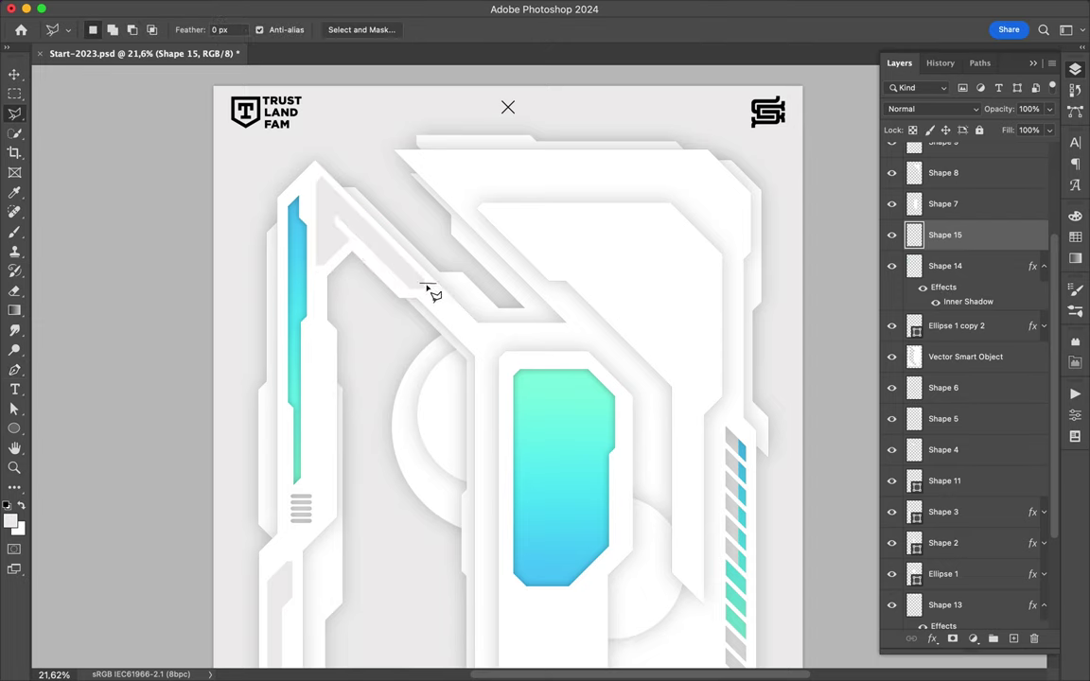
Draw Shape 16 as a light grey panel along the poster's top frame.
scroll(433, 289, right, 5)
scroll(433, 289, down, 2)
key(p)
click(313, 114)
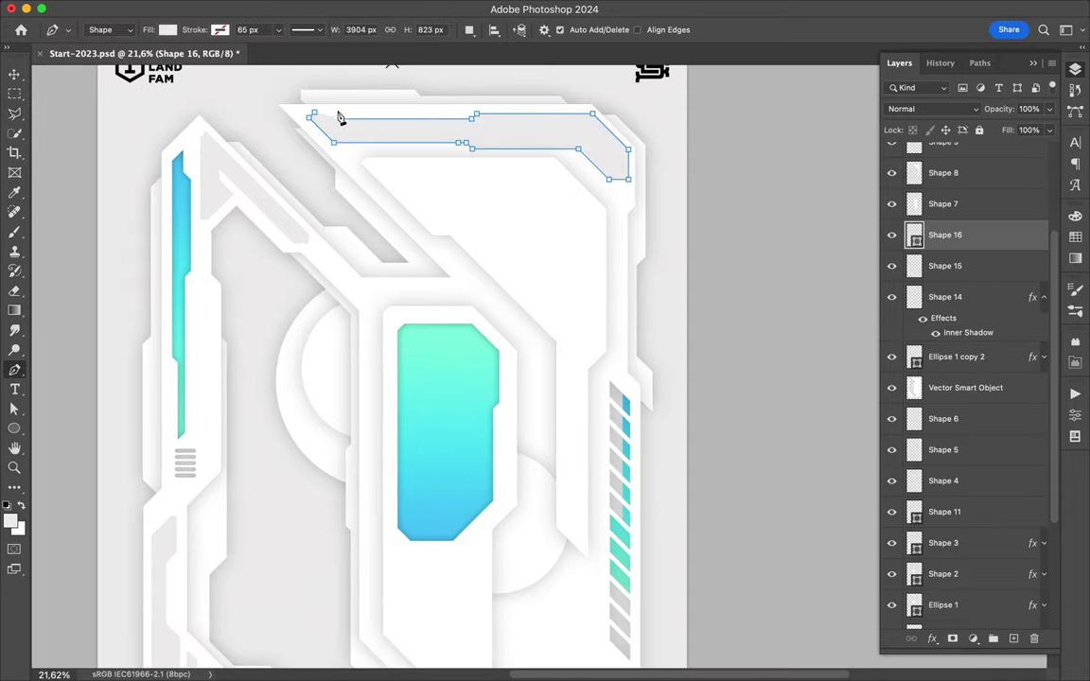
key(Return)
key(l)
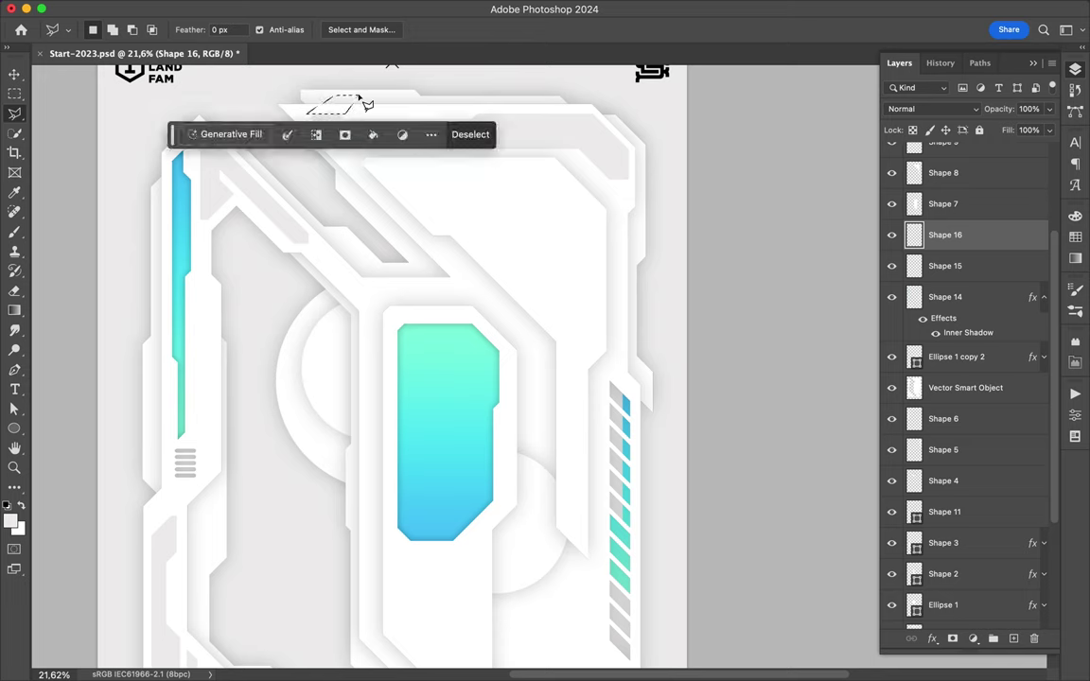
key(ctrl+d)
key(v)
scroll(549, 139, down, 5)
scroll(557, 139, down, 3)
scroll(411, 369, up, 2)
Pen-draw a black angled accent shape beside the cyan window.
ctrl+click(411, 364)
key(p)
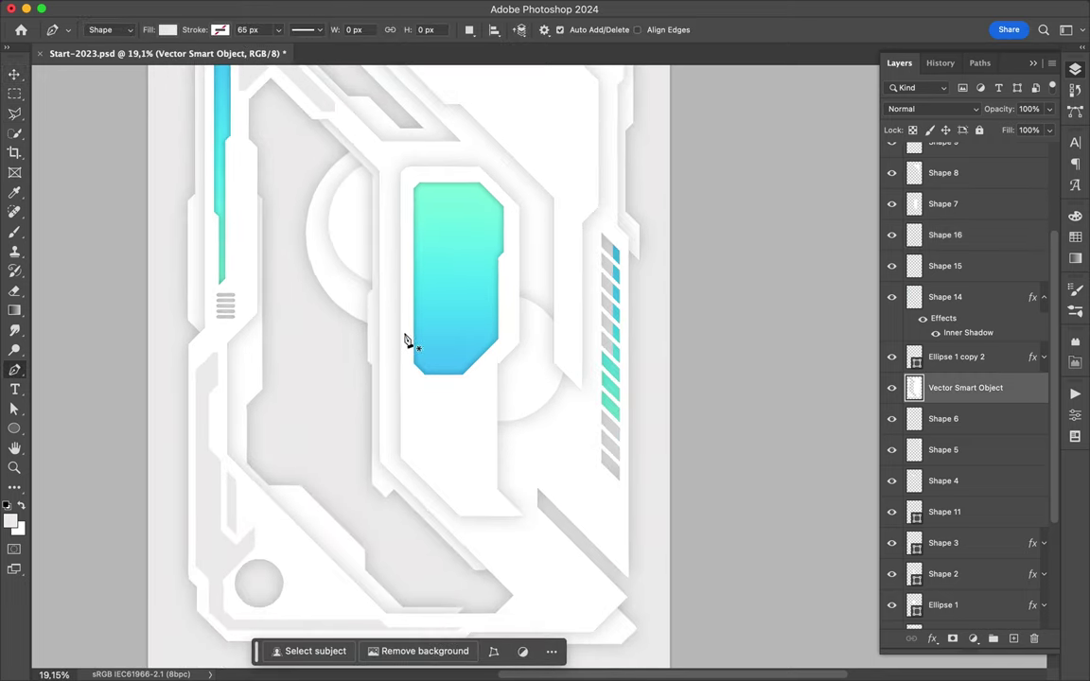
click(403, 335)
click(397, 399)
key(a)
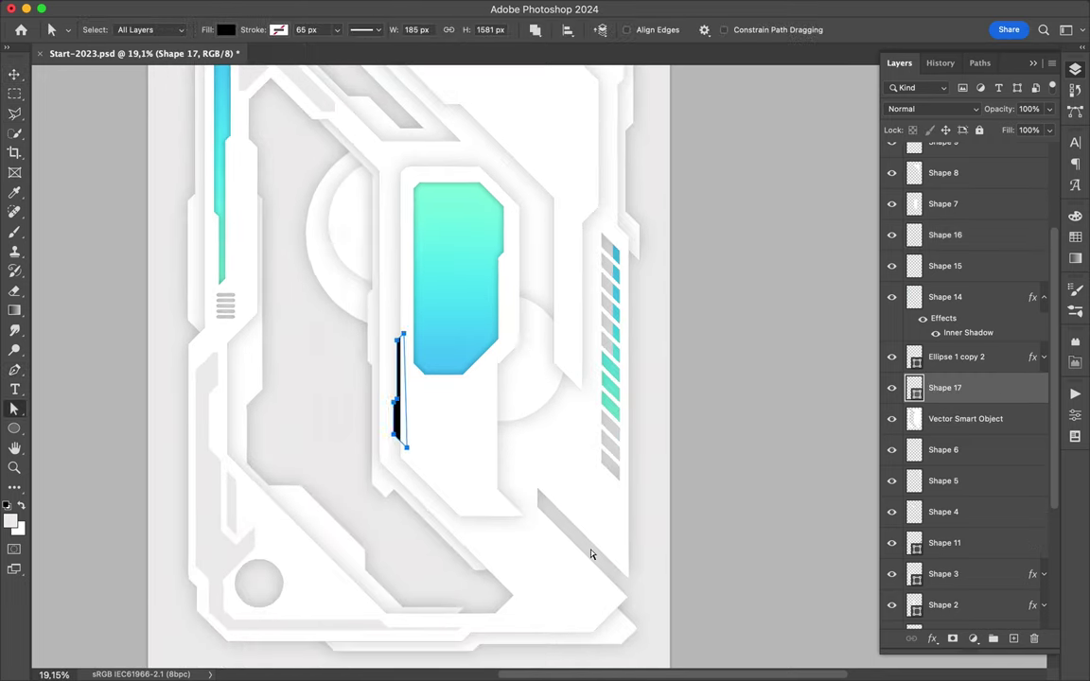
scroll(589, 554, up, 2)
key(v)
Draw a black-filled accent on the left frame, stacked above the Vector Smart Object layer.
key(p)
click(178, 275)
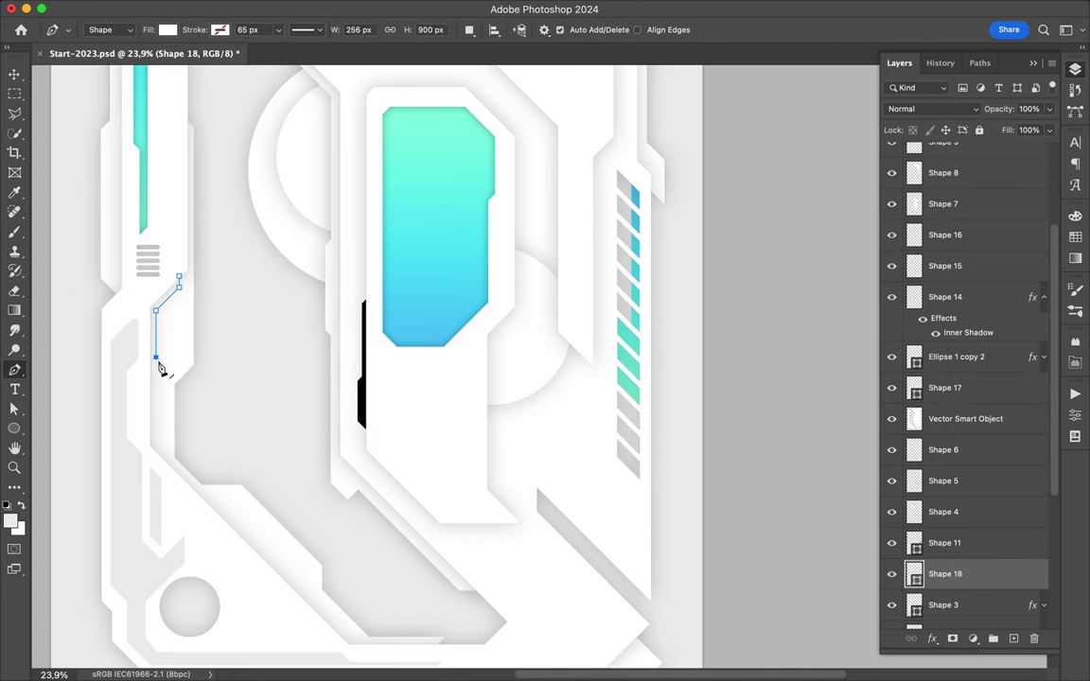
click(168, 30)
click(71, 104)
scroll(524, 365, up, 3)
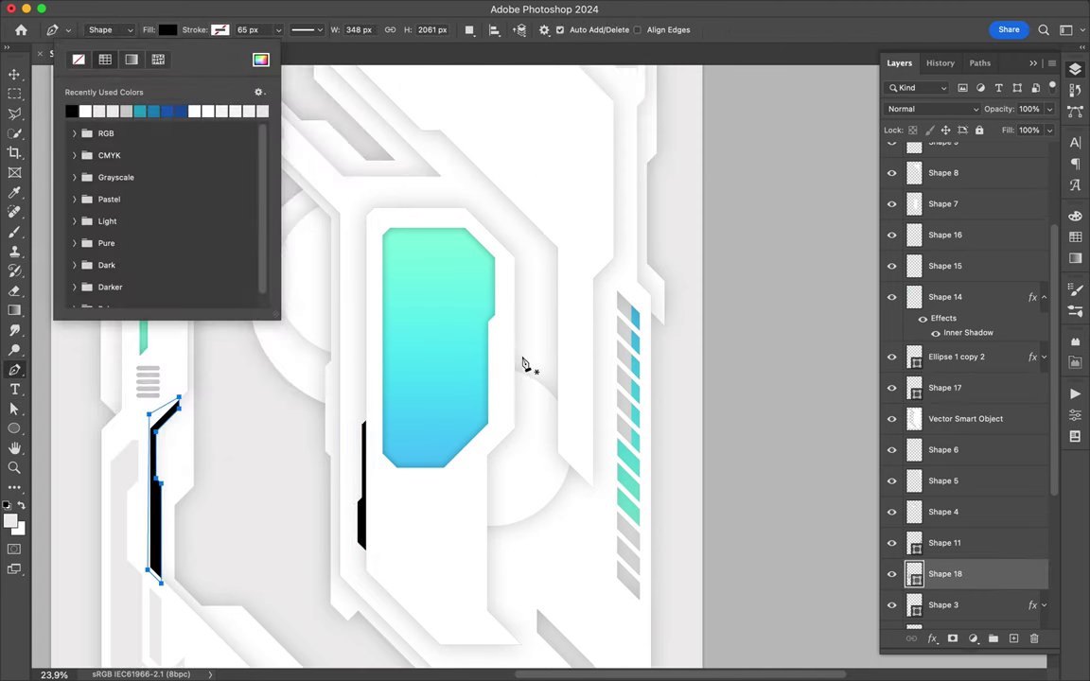
key(Return)
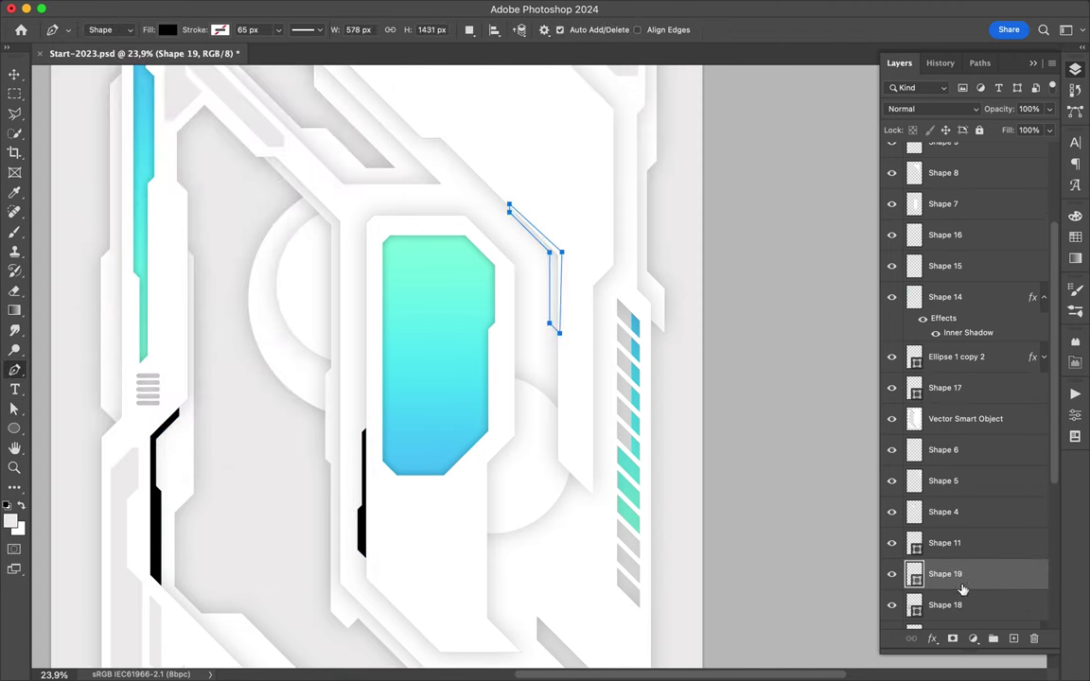
drag(961, 587, 946, 416)
scroll(863, 388, down, 3)
scroll(418, 579, up, 3)
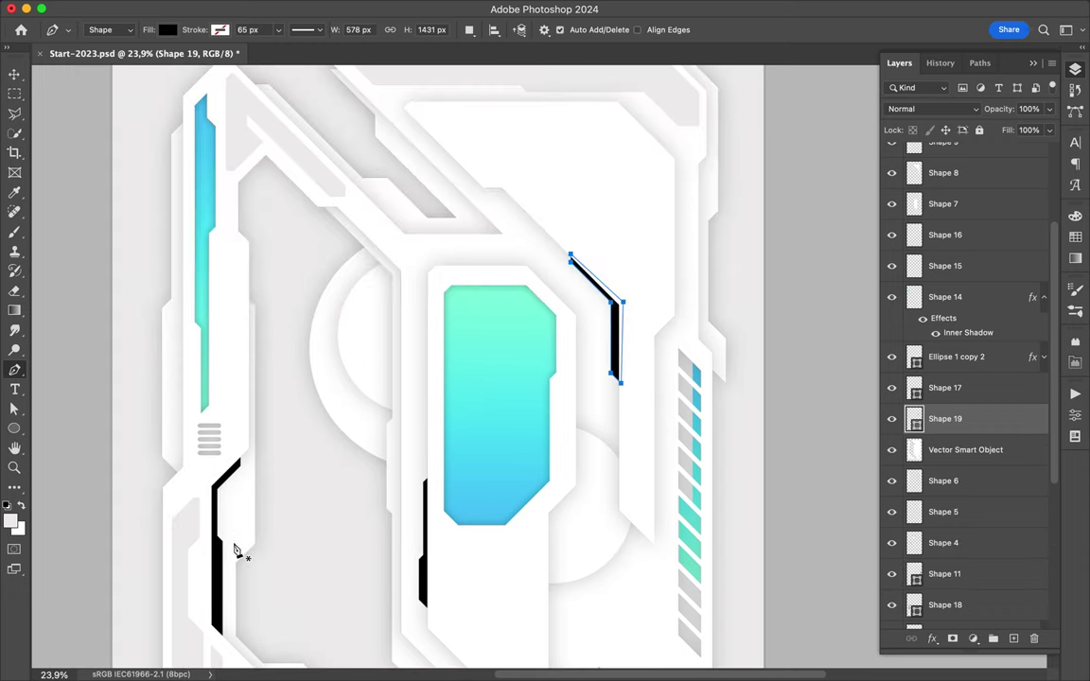
scroll(615, 276, up, 2)
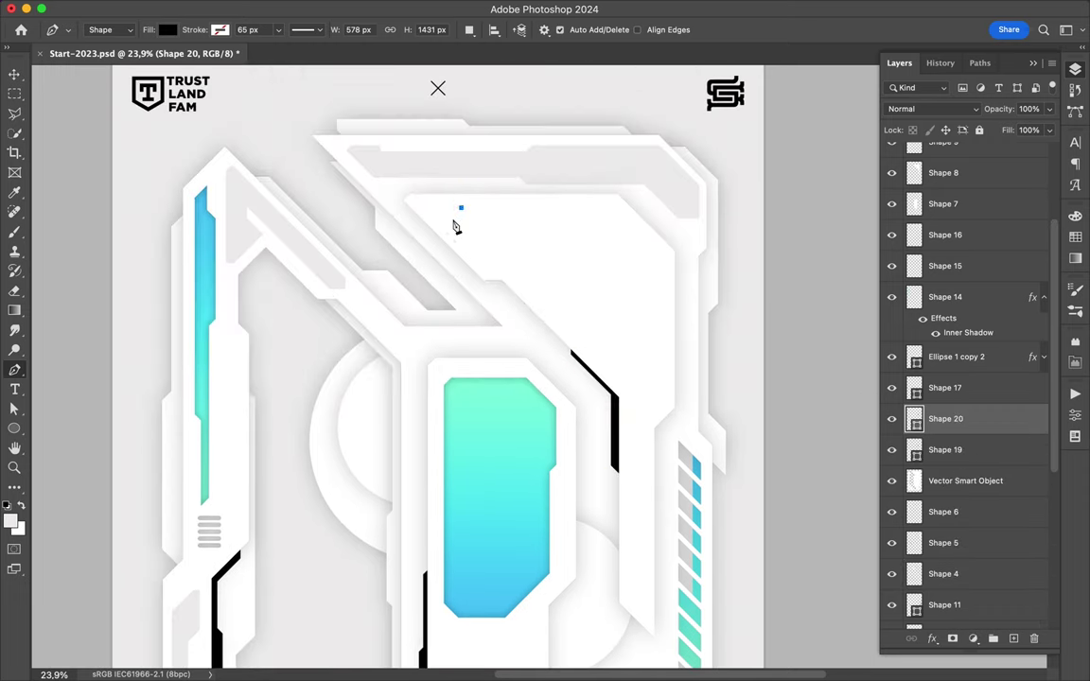
Fill the new top shape, Shape 20, with white.
click(167, 29)
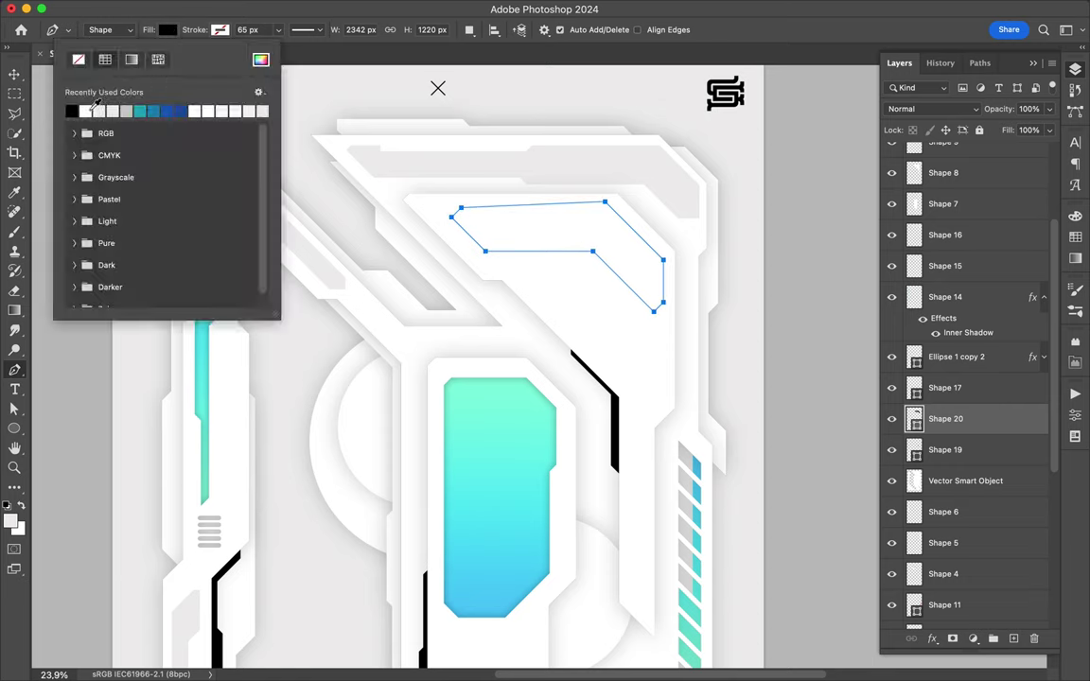
click(82, 111)
scroll(965, 284, up, 5)
right_click(978, 196)
key(Escape)
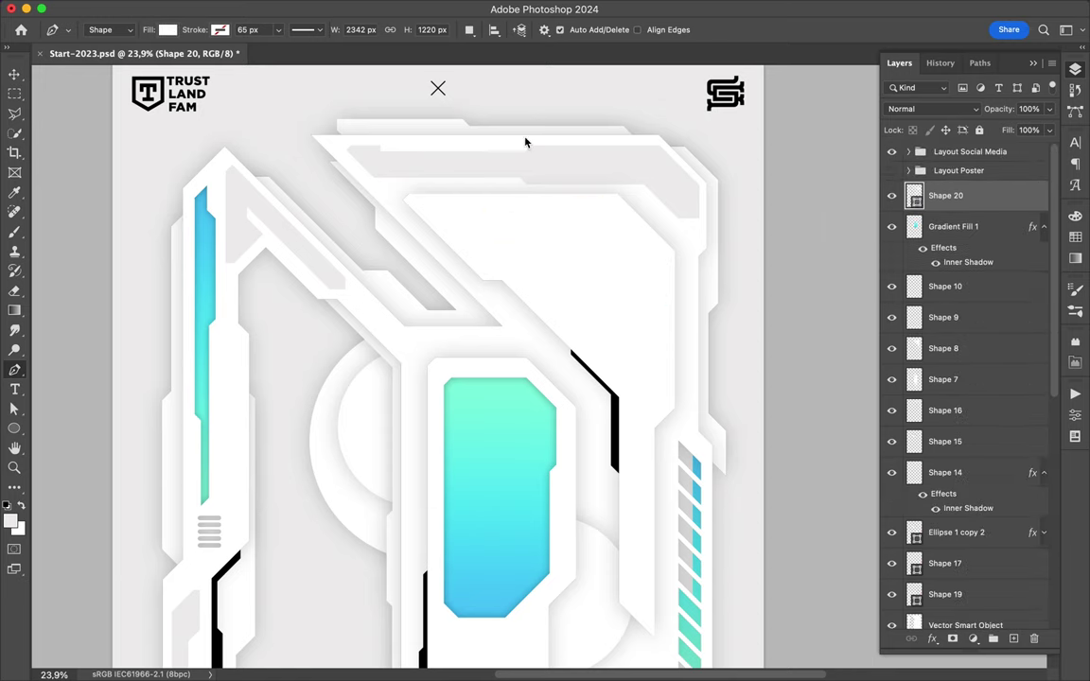
Cut across white Shape 20 with a Polygonal Lasso selection.
key(v)
drag(528, 139, 510, 170)
key(l)
click(457, 161)
click(625, 161)
double_click(605, 126)
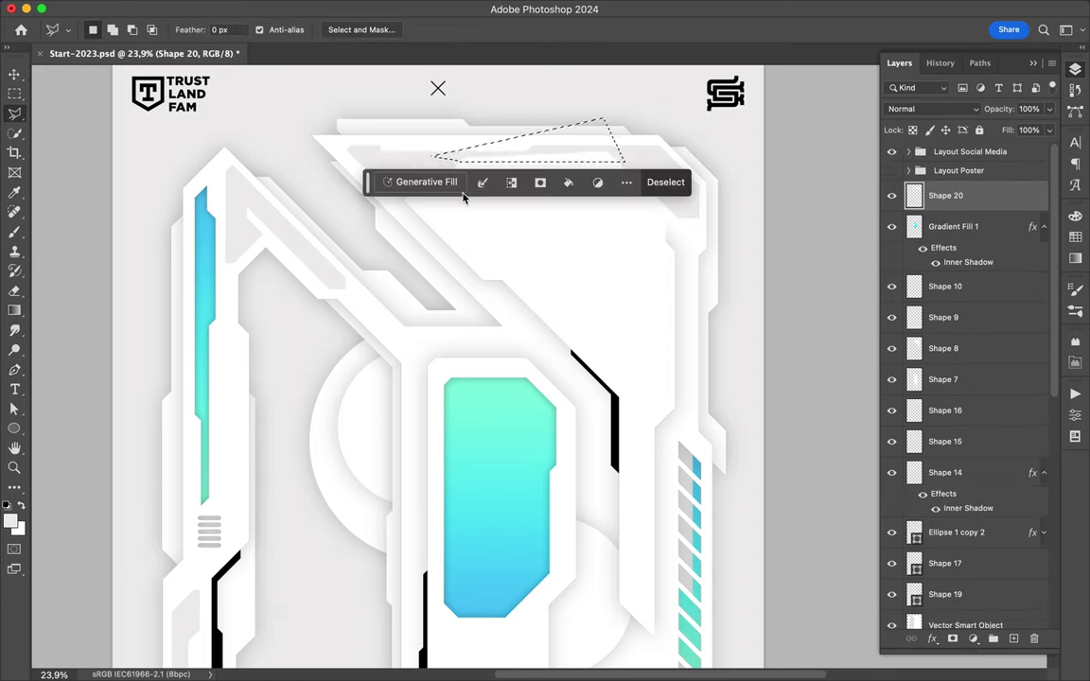
Add a drop shadow to Shape 20 and move it into the top panel.
key(v)
right_click(946, 196)
click(837, 564)
drag(669, 322, 616, 254)
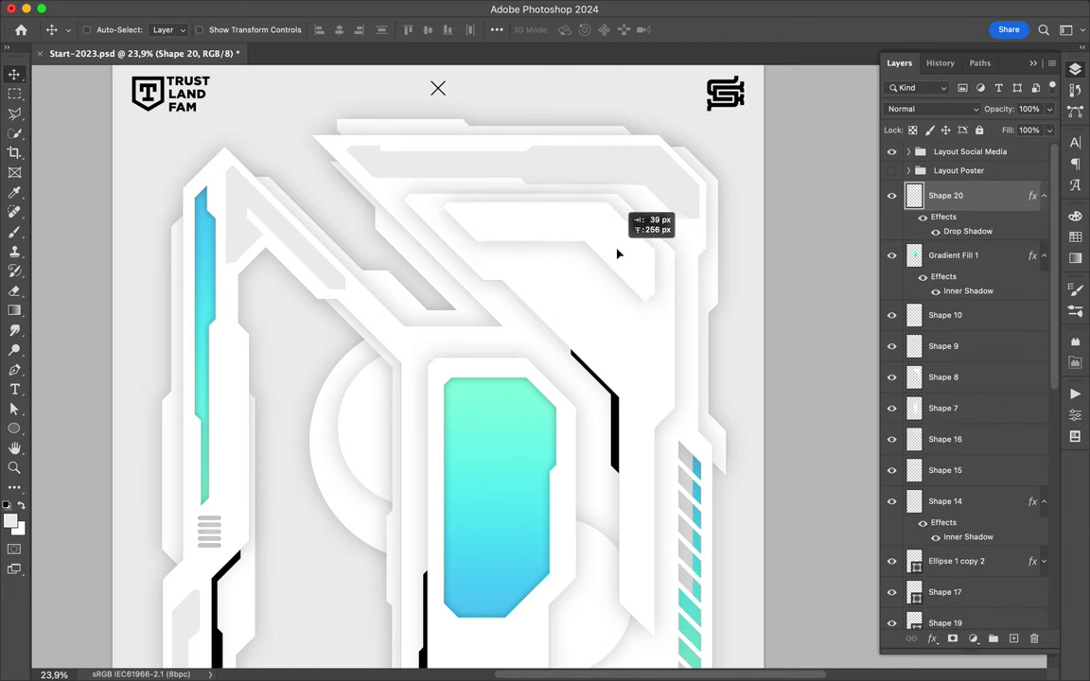
scroll(608, 255, down, 5)
scroll(479, 391, down, 3)
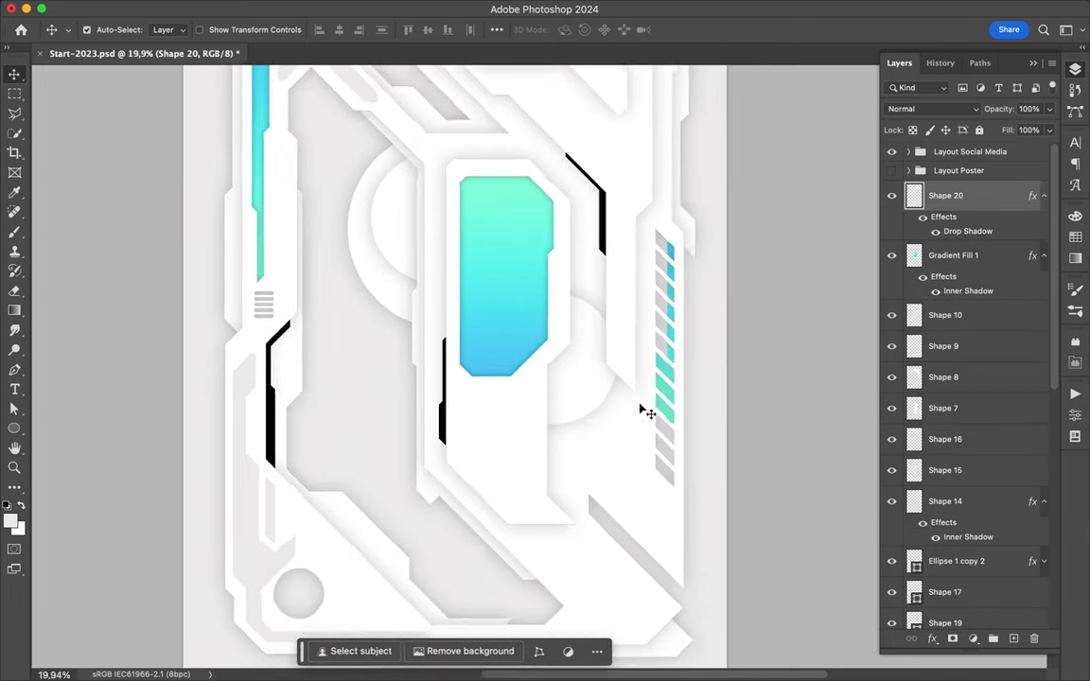
Save the poster document.
key(ctrl+s)
scroll(511, 182, up, 3)
scroll(503, 212, up, 2)
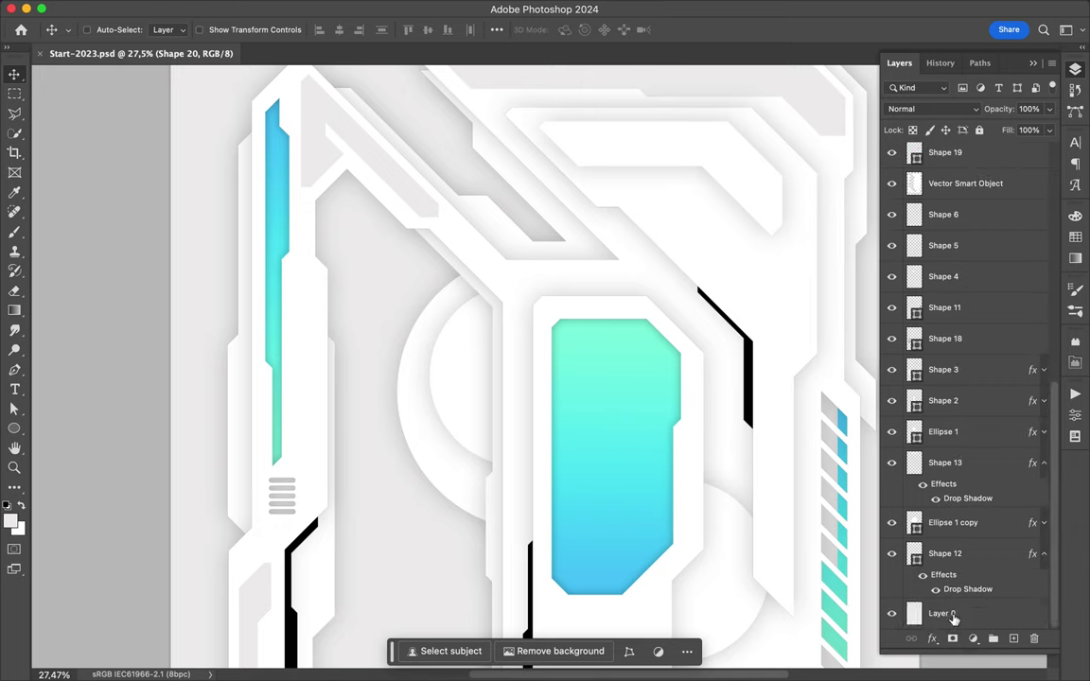
Pen-draw small black angular accents, Shapes 21–23, along the frames.
key(p)
click(312, 210)
click(334, 191)
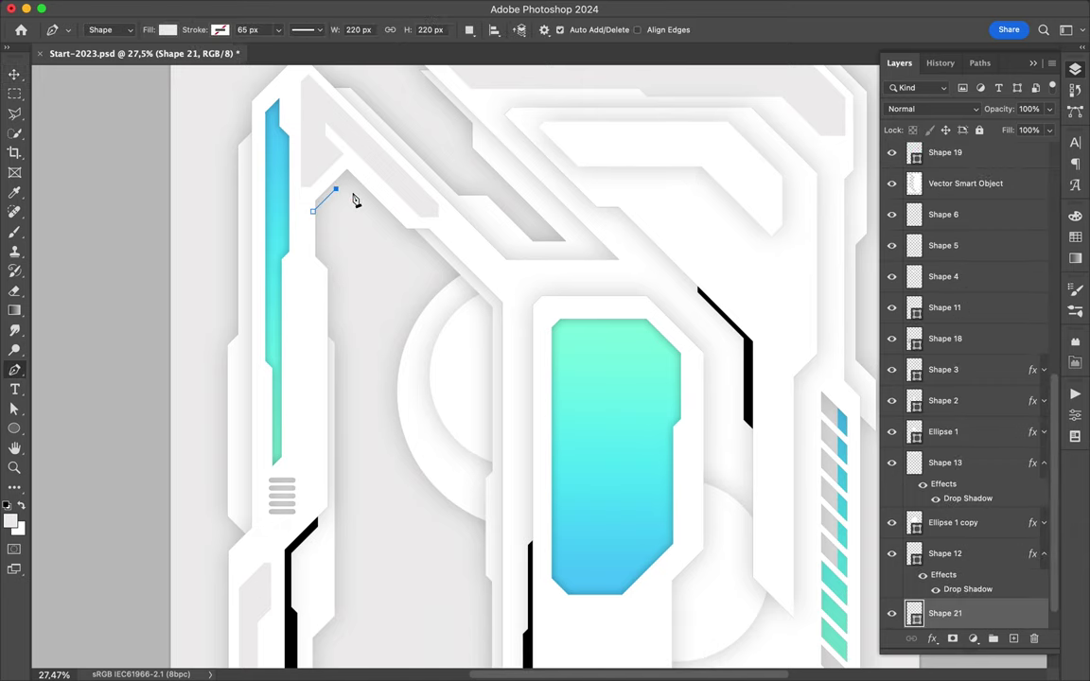
click(316, 218)
scroll(445, 146, down, 1)
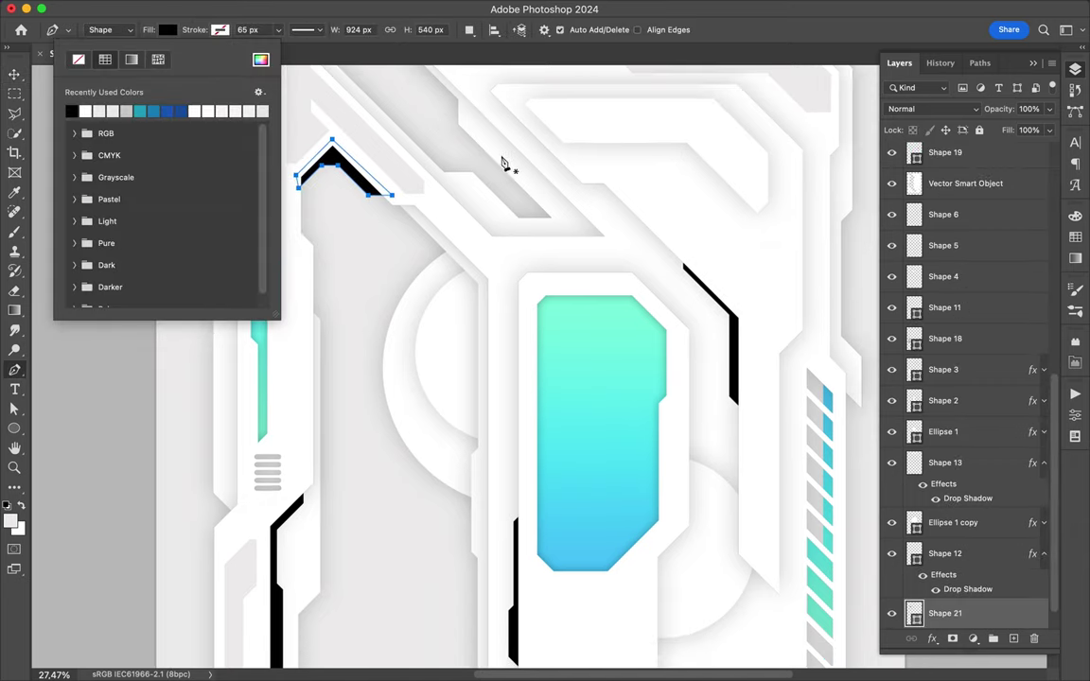
click(495, 161)
scroll(568, 180, up, 2)
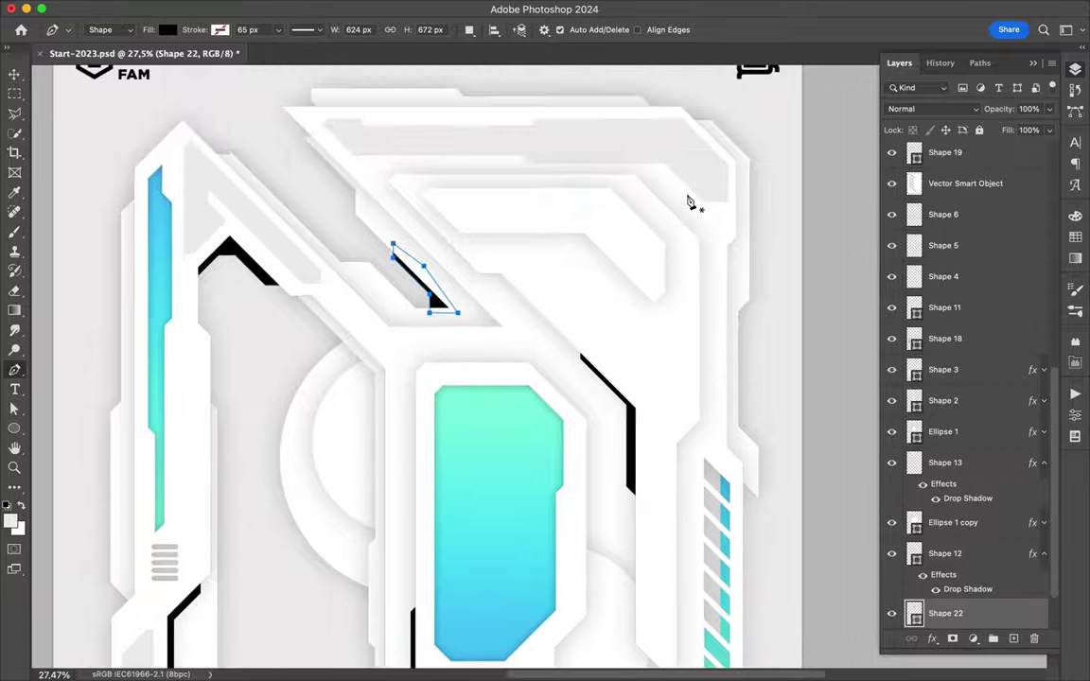
scroll(506, 335, down, 10)
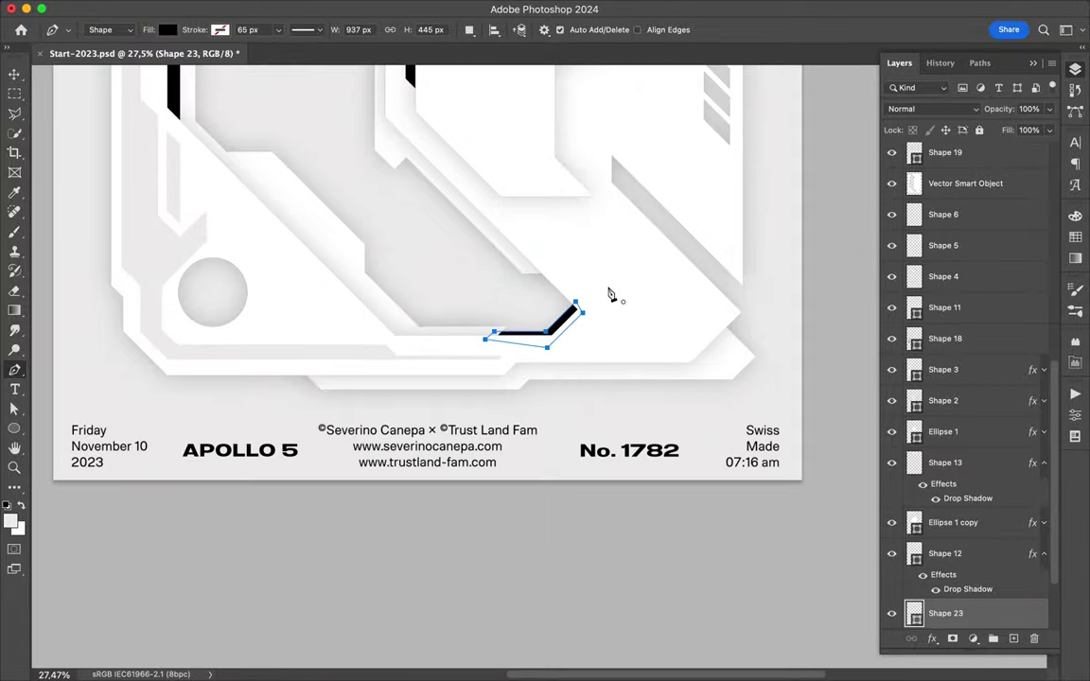
scroll(273, 321, down, 2)
Duplicate the ellipse as a white circle, shrunk to the top of the cyan window.
key(m)
scroll(379, 378, up, 10)
key(v)
click(583, 525)
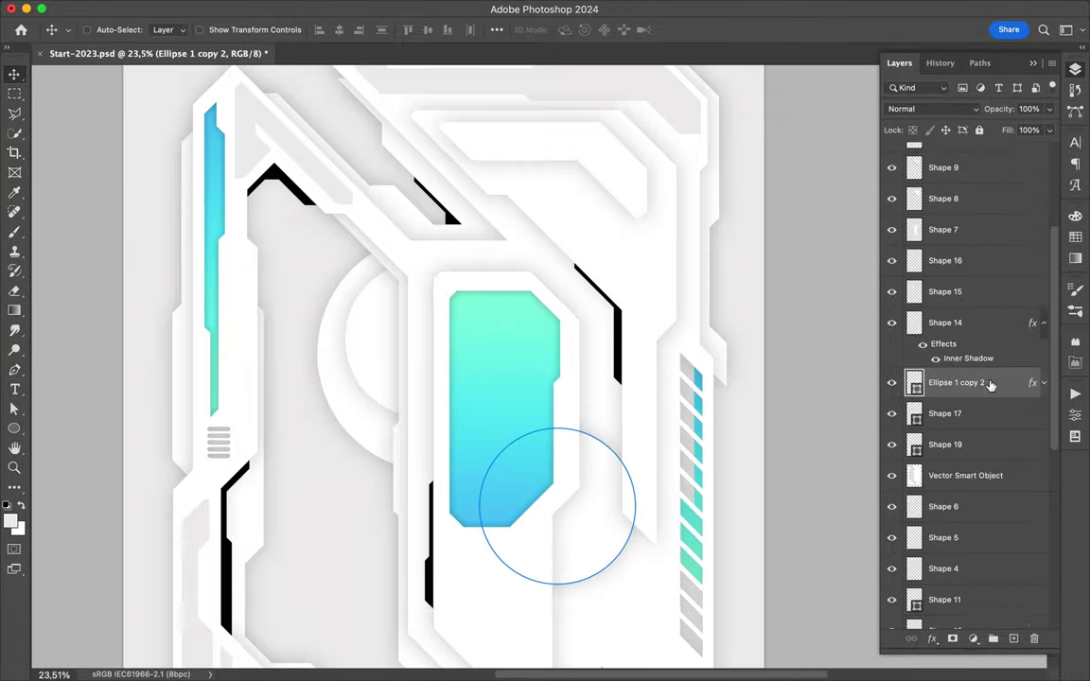
key(ctrl+j)
key(ctrl+shift+bracketright)
key(ctrl+t)
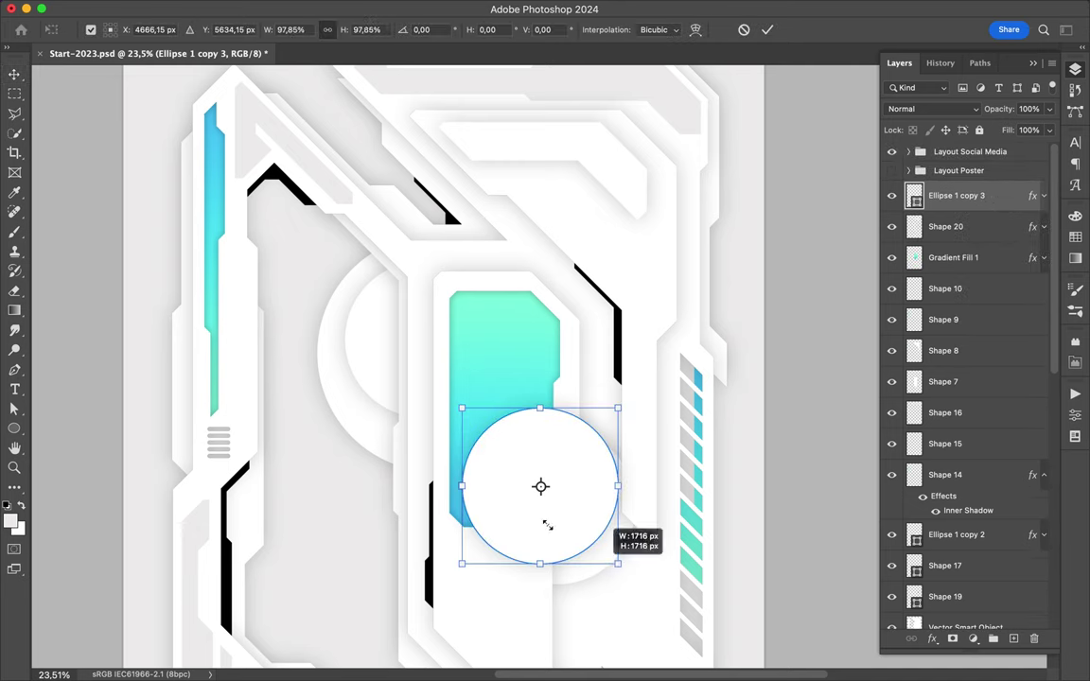
mouse_move(546, 525)
mouse_down()
mouse_move(523, 468)
mouse_move(523, 360)
mouse_up()
key(Return)
scroll(533, 411, down, 3)
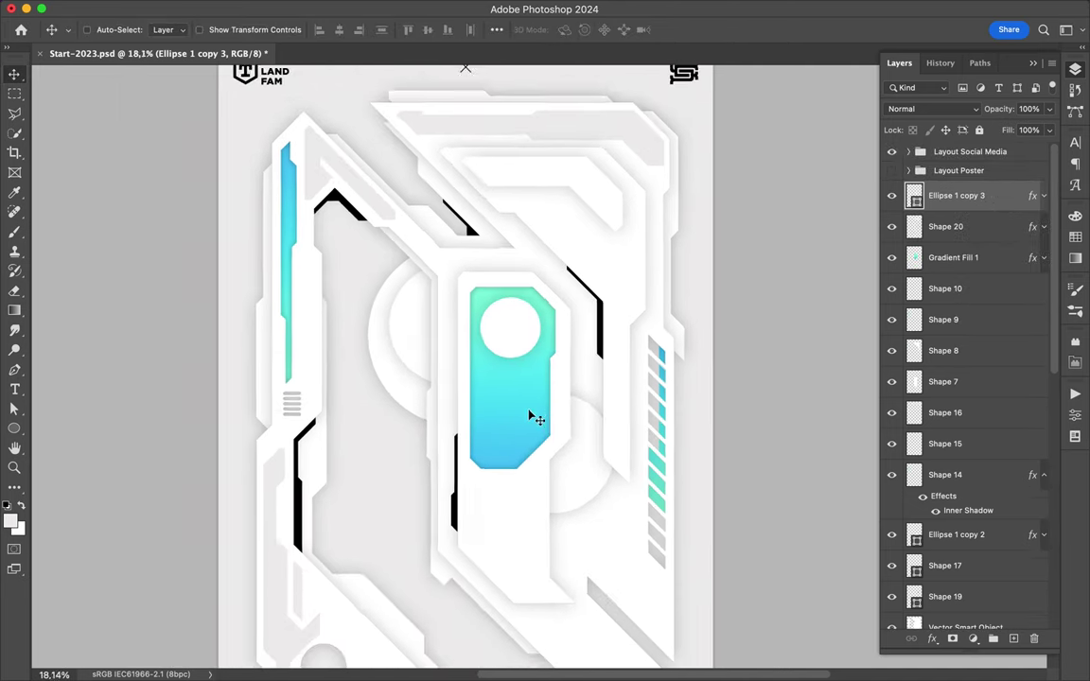
scroll(530, 413, down, 2)
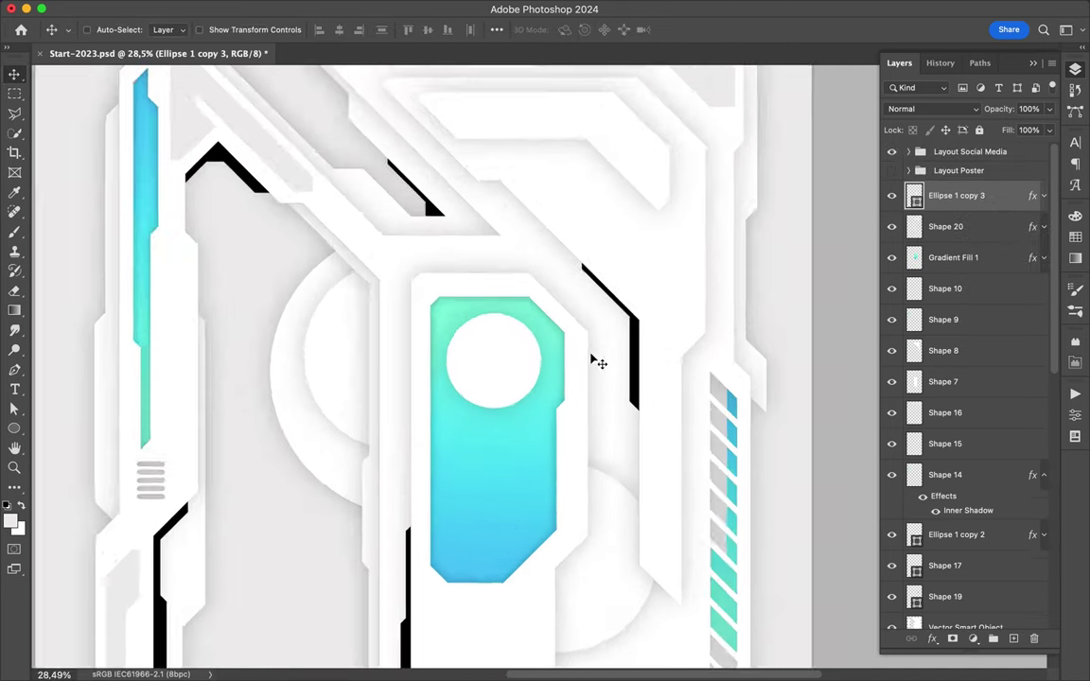
Draw thin strip Shape 24 in the upper frame, top of layers, with cyan gradient fill.
scroll(530, 473, up, 6)
ctrl+click(530, 500)
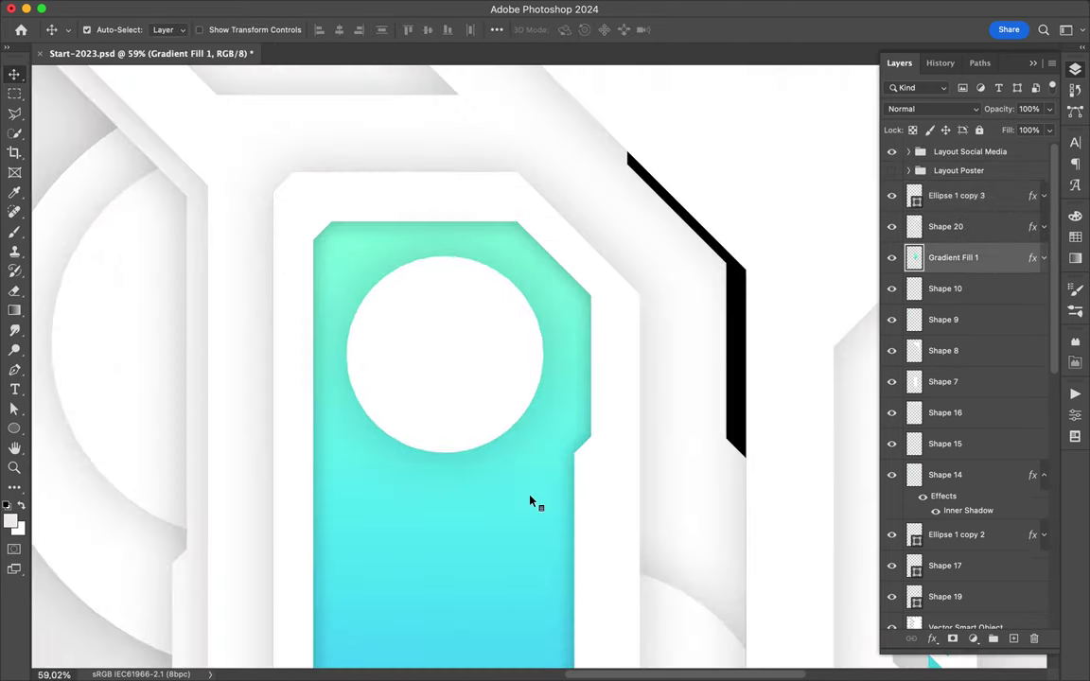
key(p)
scroll(530, 501, up, 5)
click(400, 257)
scroll(742, 276, right, 3)
click(703, 349)
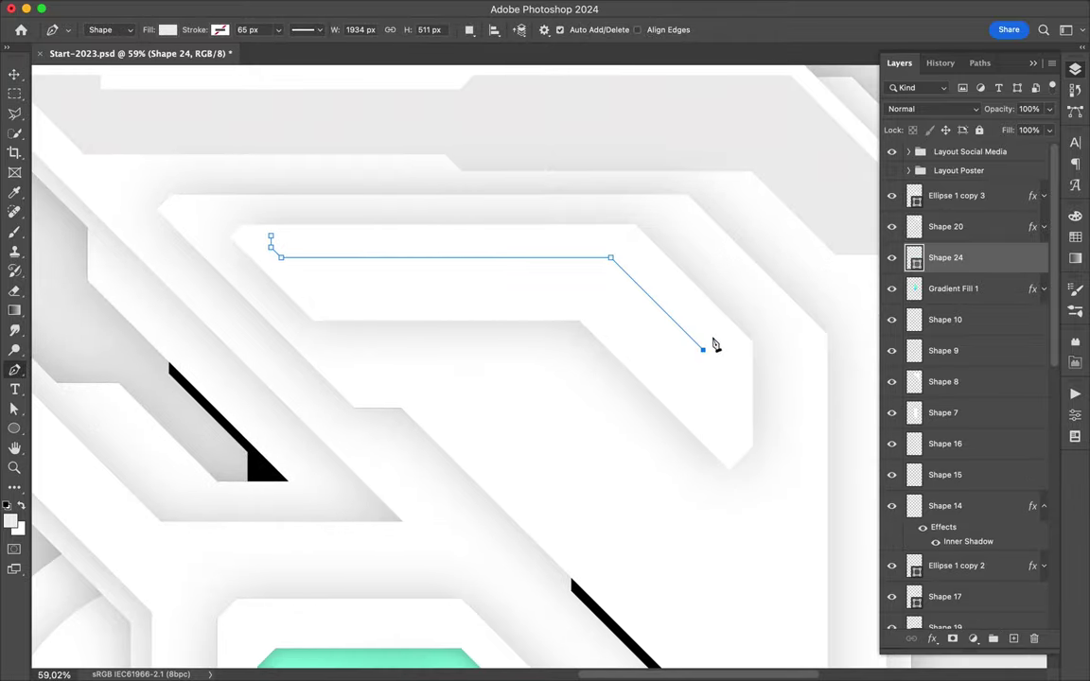
drag(946, 257, 946, 189)
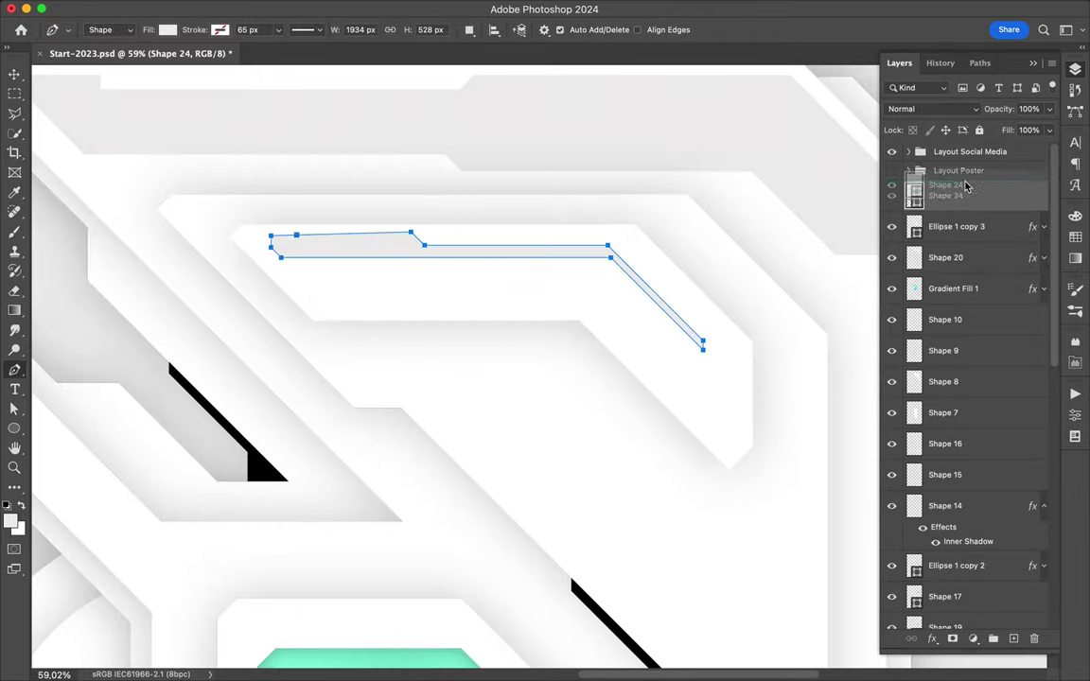
click(167, 29)
click(113, 109)
key(Return)
Marquee-select the strip's left end, deselect, then start a new path at lower left.
key(m)
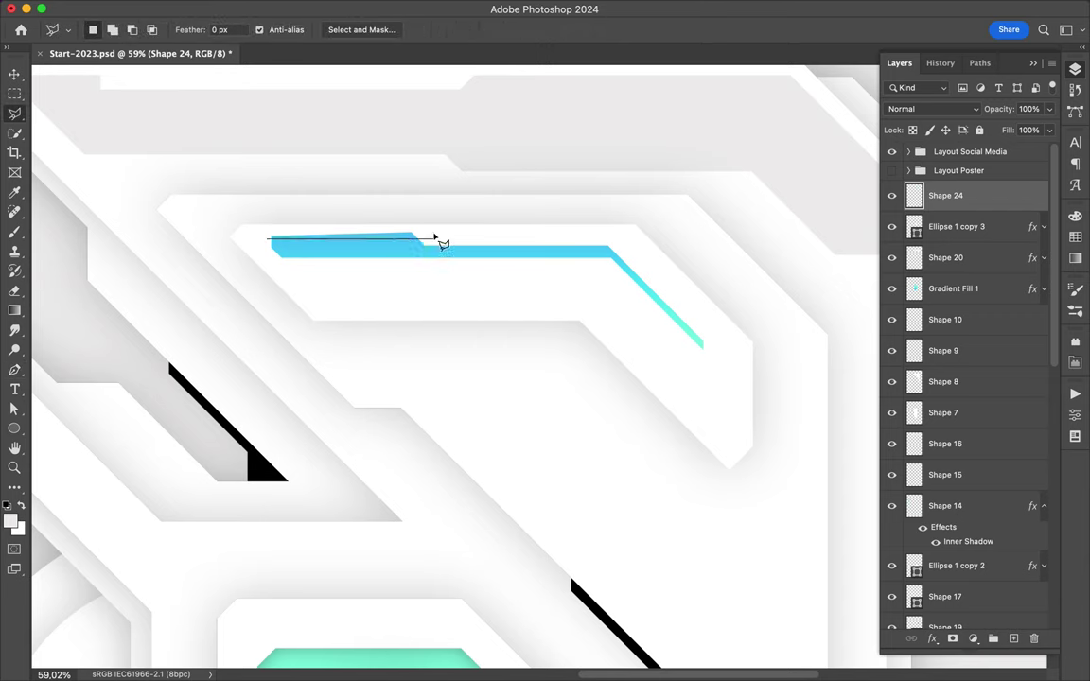
drag(438, 238, 256, 219)
key(super+d)
key(super+0)
scroll(405, 470, up, 3)
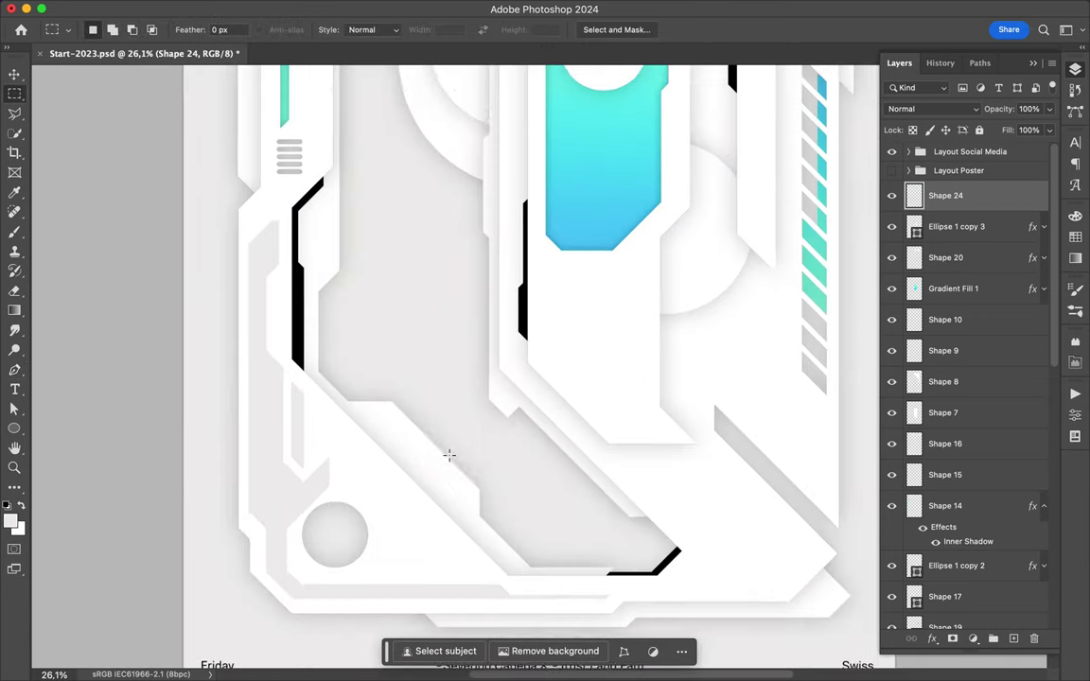
key(p)
click(327, 323)
Finish the circuit line path with no fill and a black 5 px stroke.
click(467, 462)
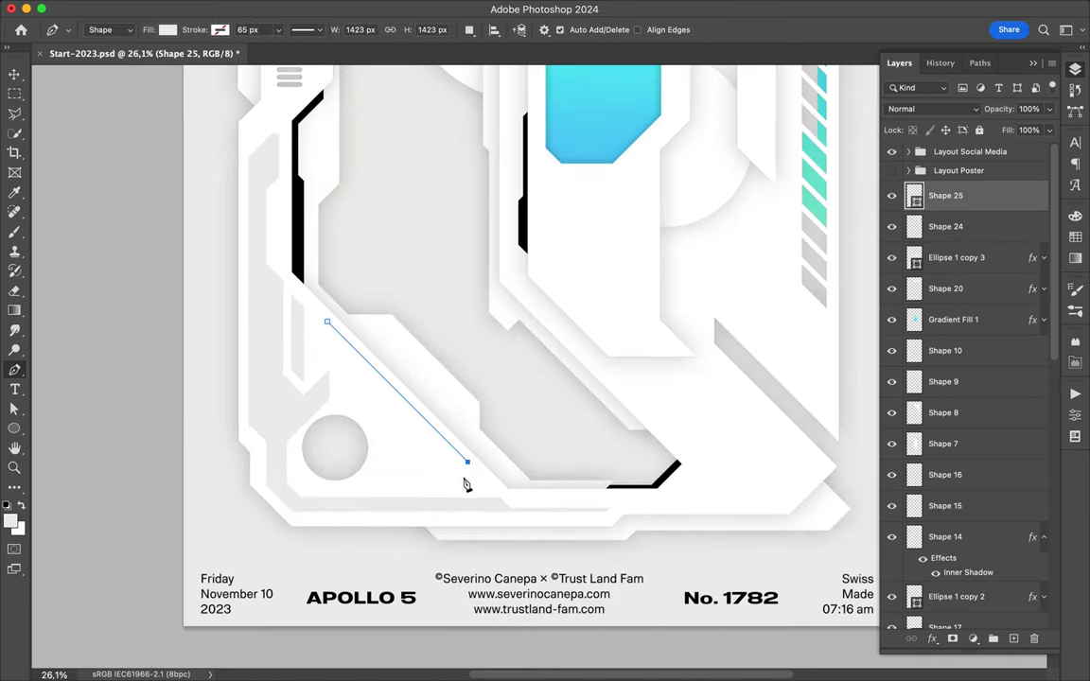
click(468, 481)
click(387, 480)
key(a)
click(278, 29)
click(183, 110)
click(364, 29)
click(305, 30)
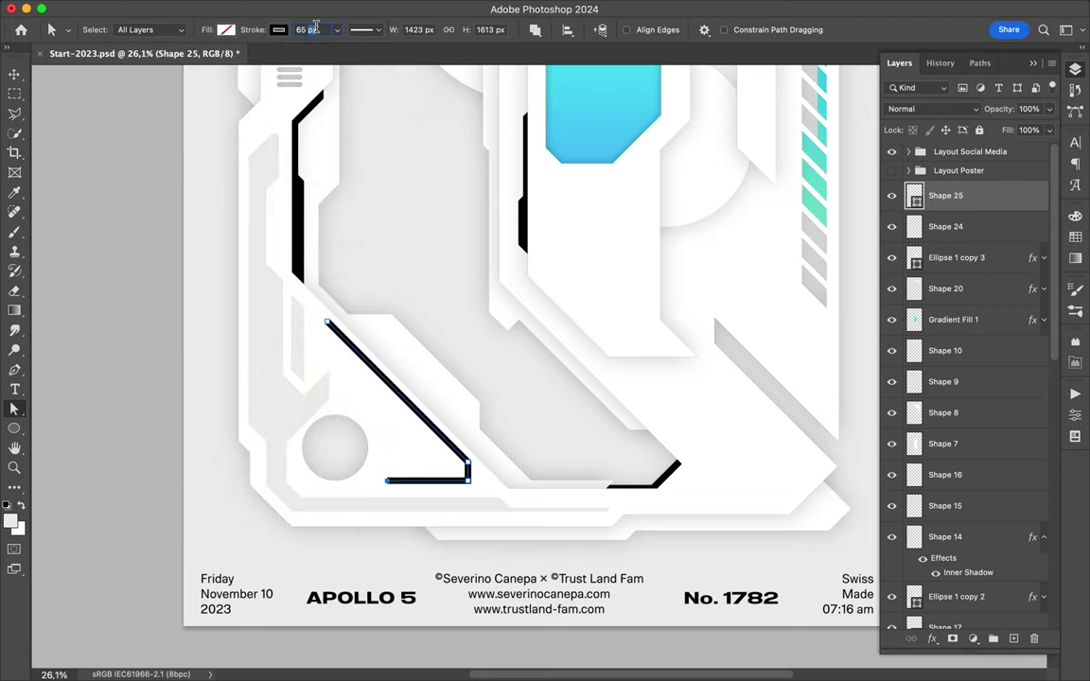
text(5)
key(Return)
key(Return)
scroll(332, 251, up, 3)
Copy the small end ring to the line's top end.
key(v)
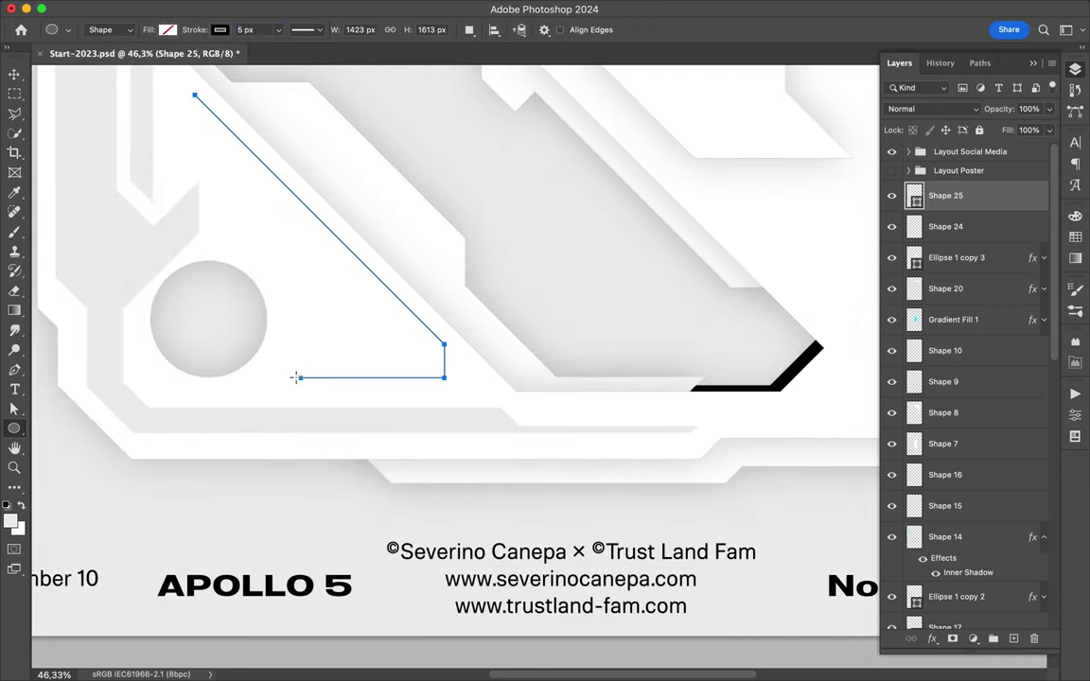
scroll(275, 371, up, 3)
scroll(273, 369, left, 5)
scroll(306, 387, up, 3)
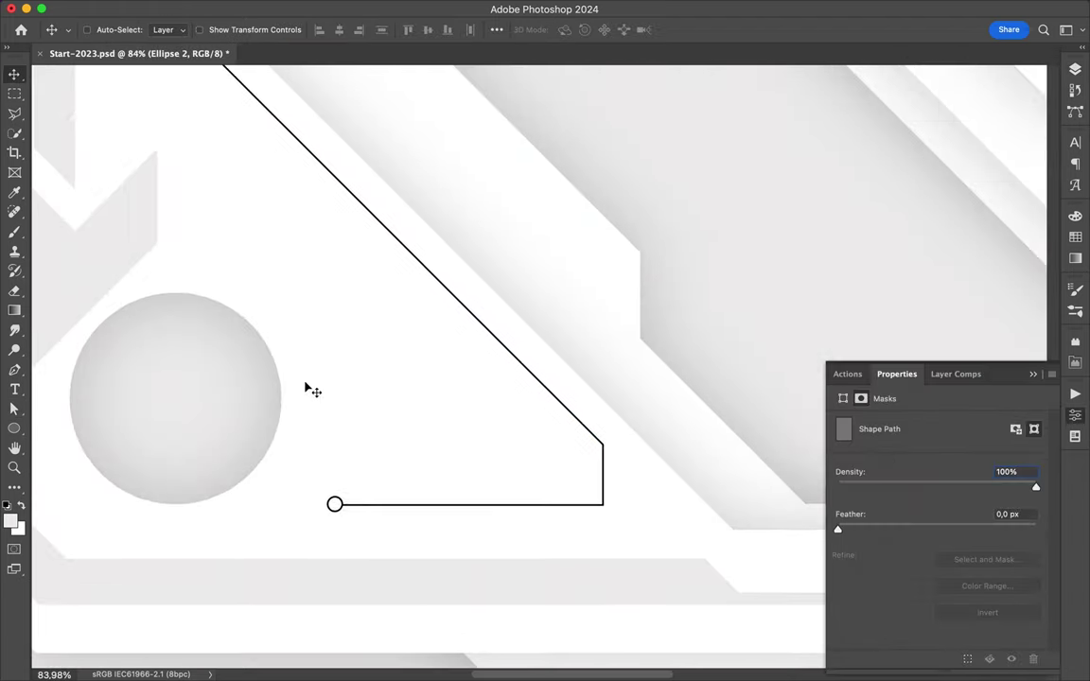
drag(333, 503, 189, 97)
scroll(168, 116, up, 3)
key(a)
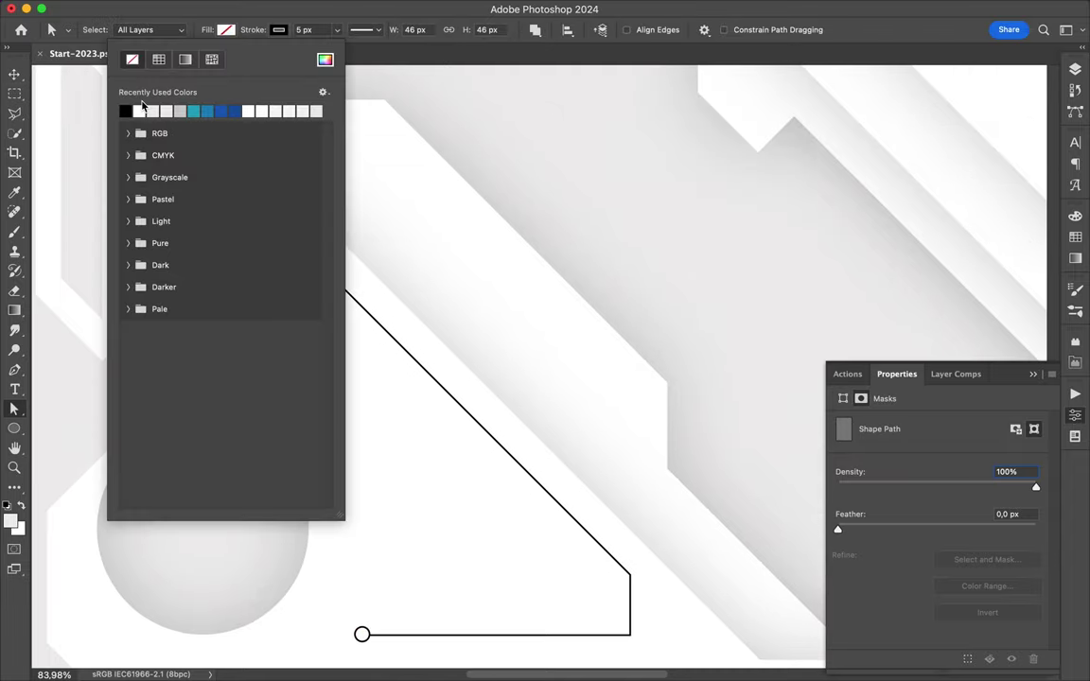
Draw a thick black band, Shape 26, along the line with no stroke.
key(p)
scroll(531, 401, up, 1)
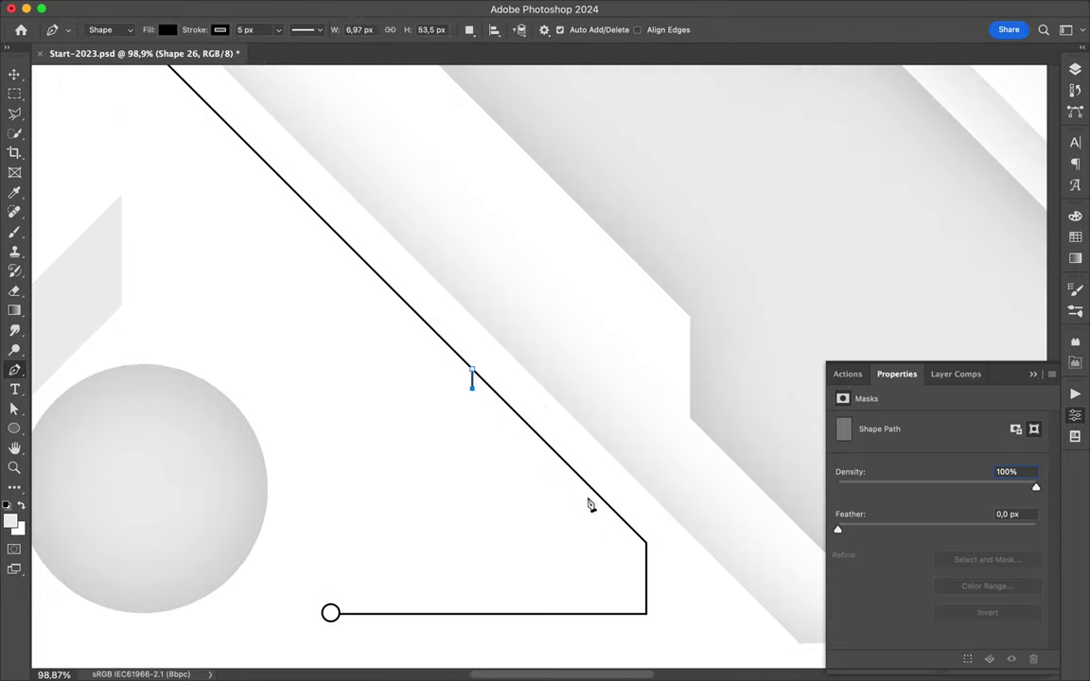
click(646, 613)
click(646, 542)
click(473, 372)
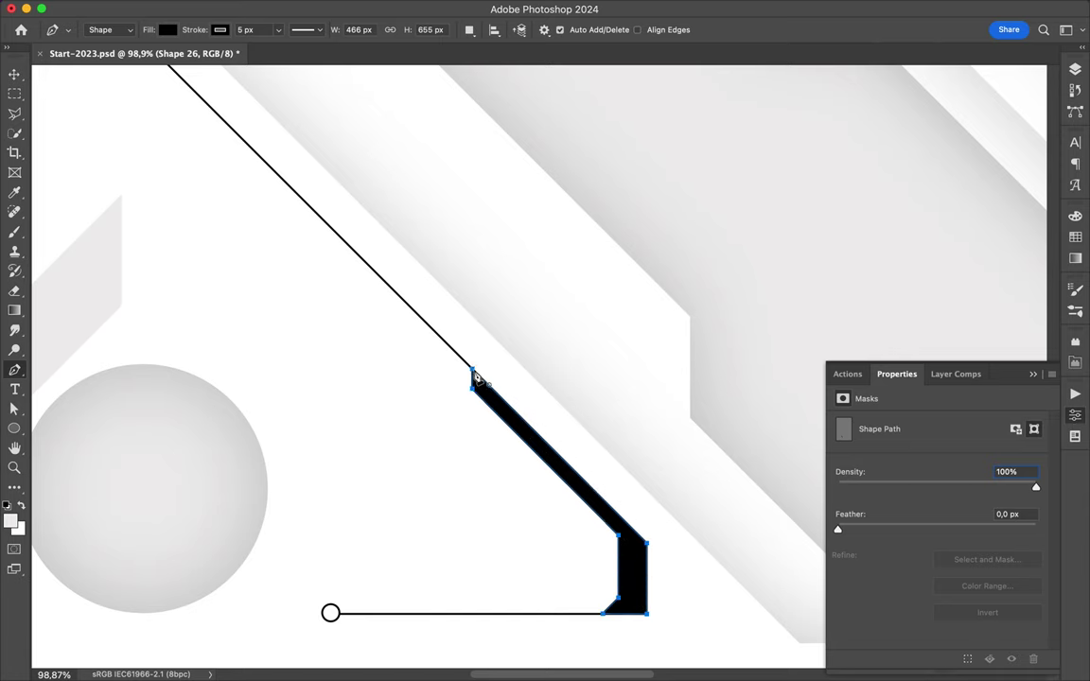
click(220, 29)
click(126, 56)
key(ctrl+0)
Trace the U-shaped band's outer edge down, across and up the cyan window.
scroll(579, 231, up, 2)
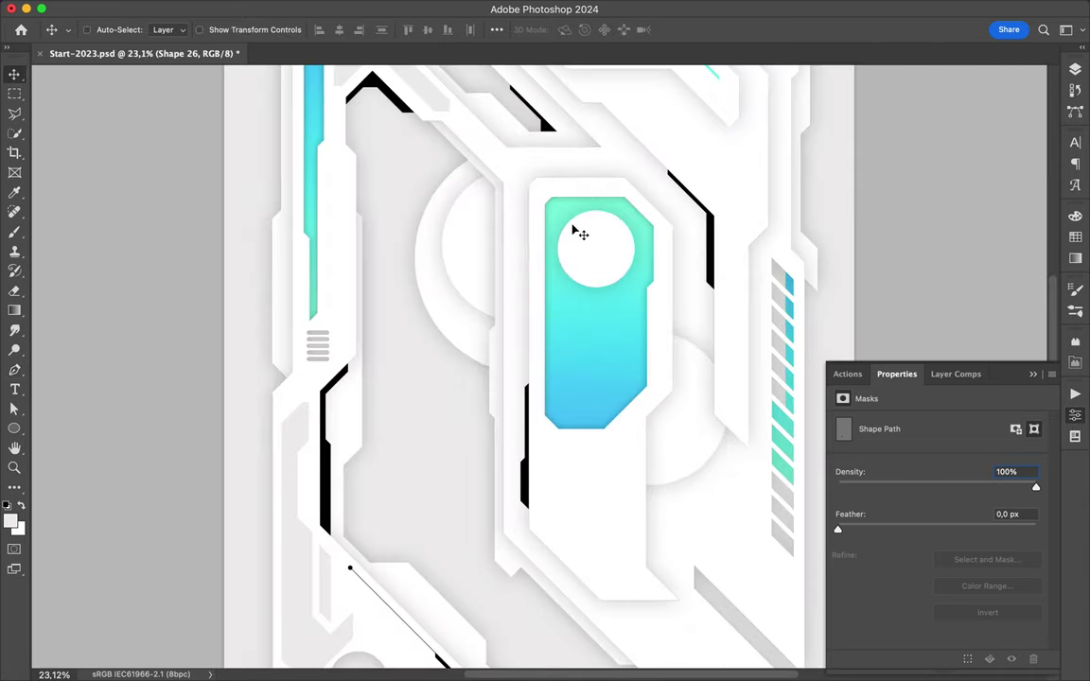
scroll(579, 231, up, 2)
scroll(579, 230, up, 2)
click(524, 197)
click(523, 440)
click(549, 466)
click(635, 466)
click(710, 391)
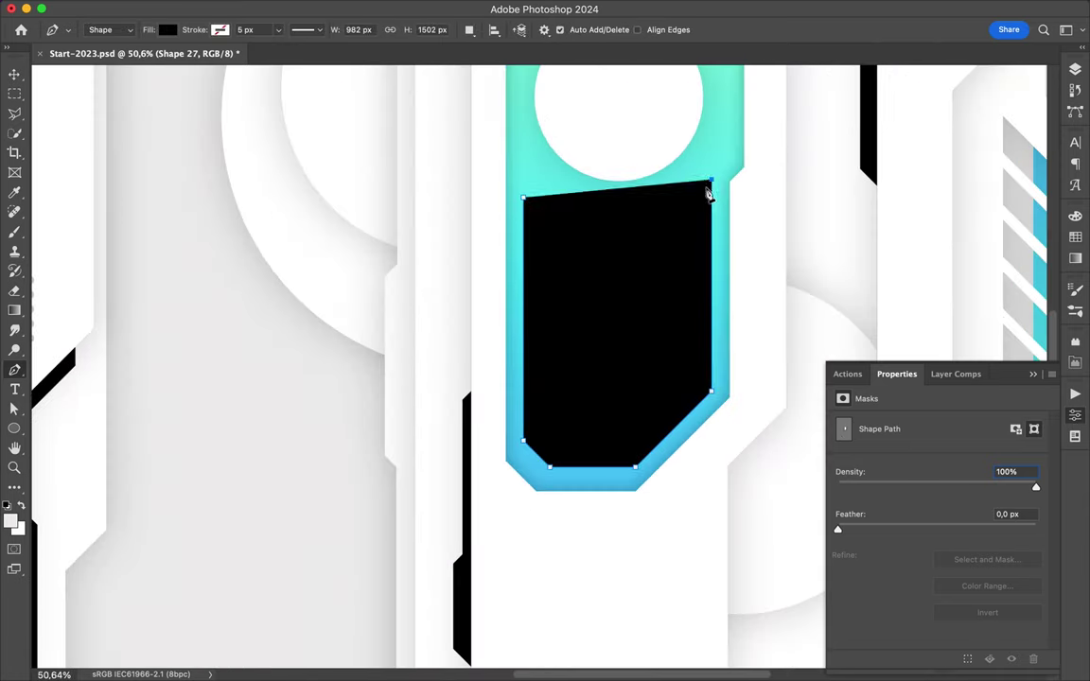
click(711, 181)
click(706, 284)
Trace the band's inner right, bottom and left edges and close the U shape.
click(695, 296)
click(695, 373)
click(638, 427)
click(627, 417)
click(560, 417)
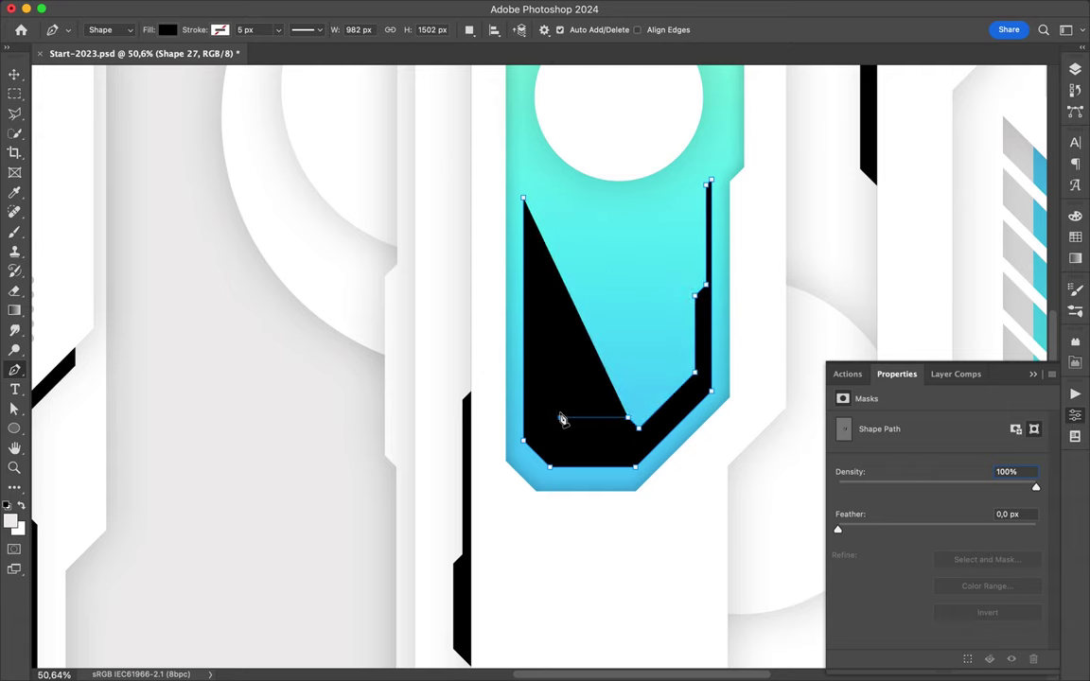
click(541, 413)
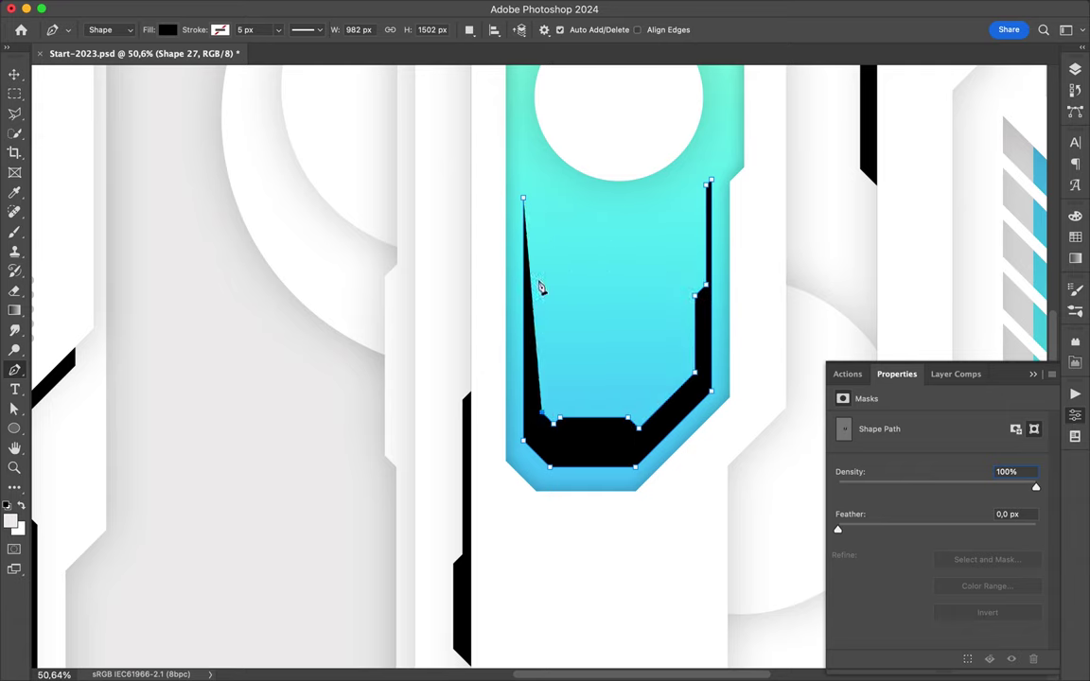
click(525, 201)
Fill the U-shaped band, Shape 27, with white and give it a drop shadow.
key(a)
click(225, 30)
click(123, 99)
click(1074, 69)
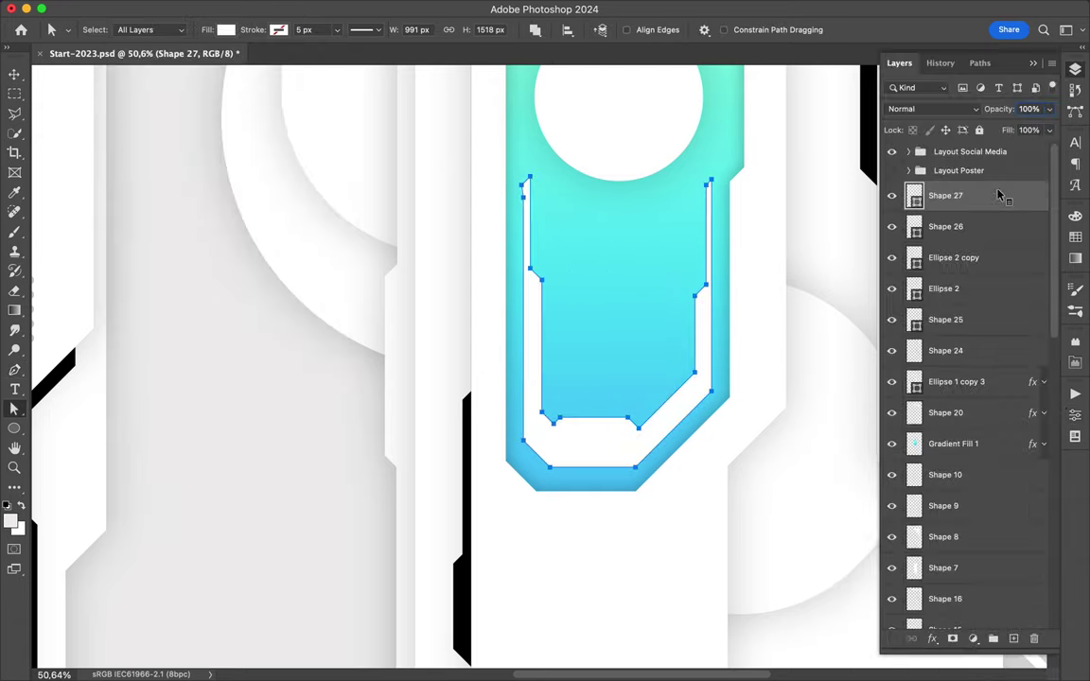
key(l)
double_click(522, 466)
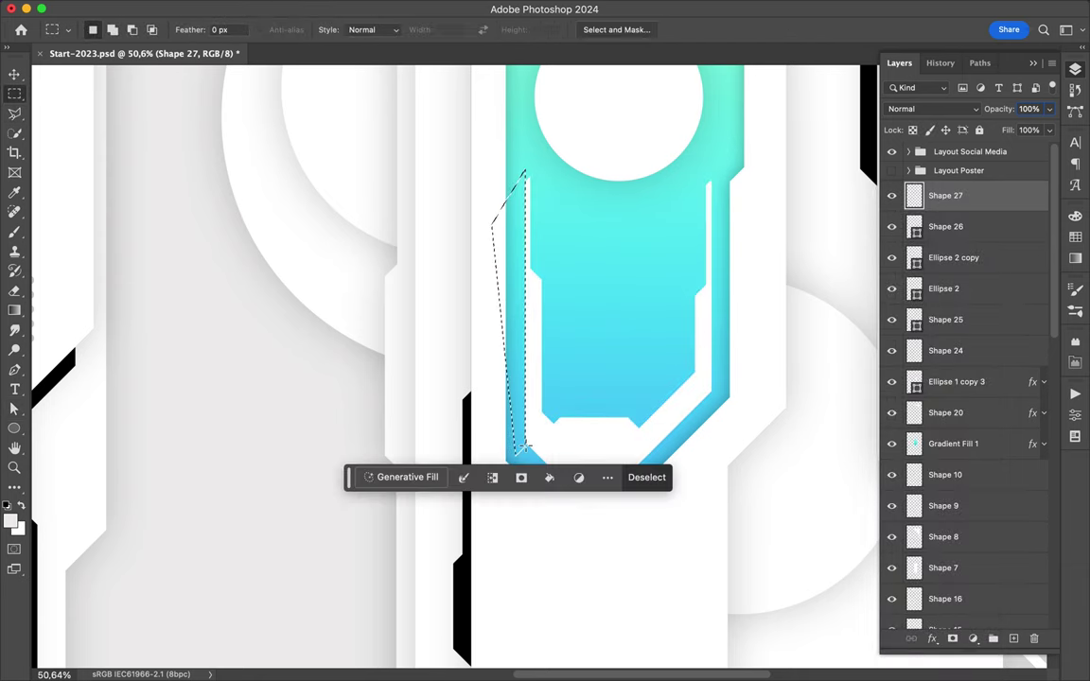
key(v)
right_click(946, 196)
click(842, 651)
Begin the outline of a new strip, Shape 28, below the band.
key(super+0)
scroll(554, 389, up, 3)
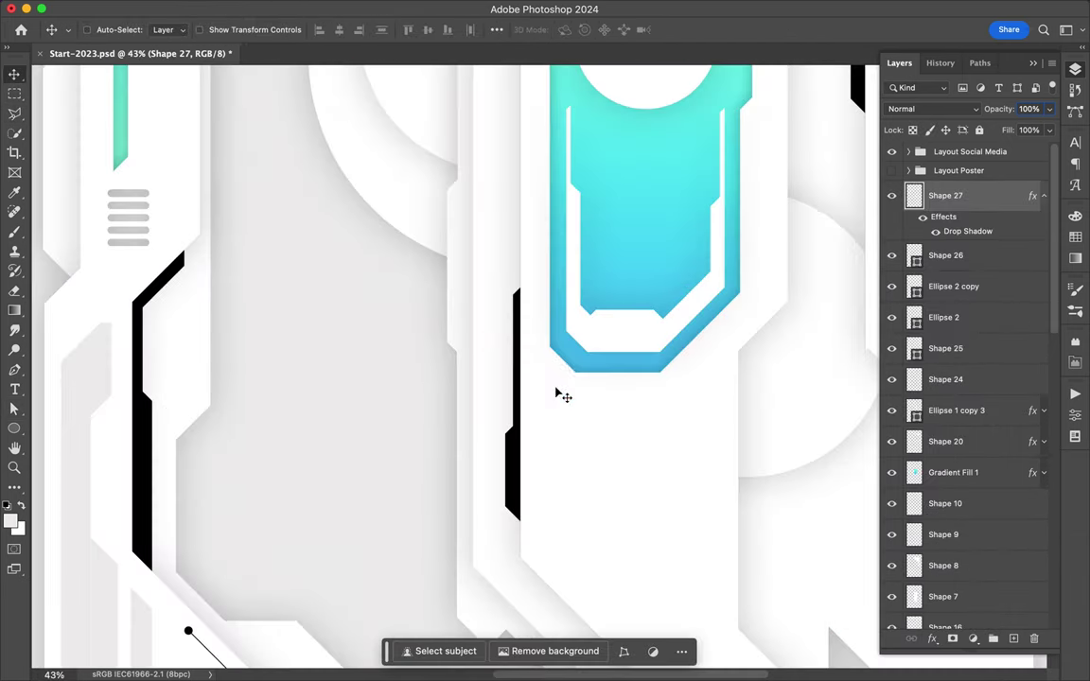
key(p)
click(547, 360)
scroll(610, 529, up, 3)
click(511, 443)
click(619, 552)
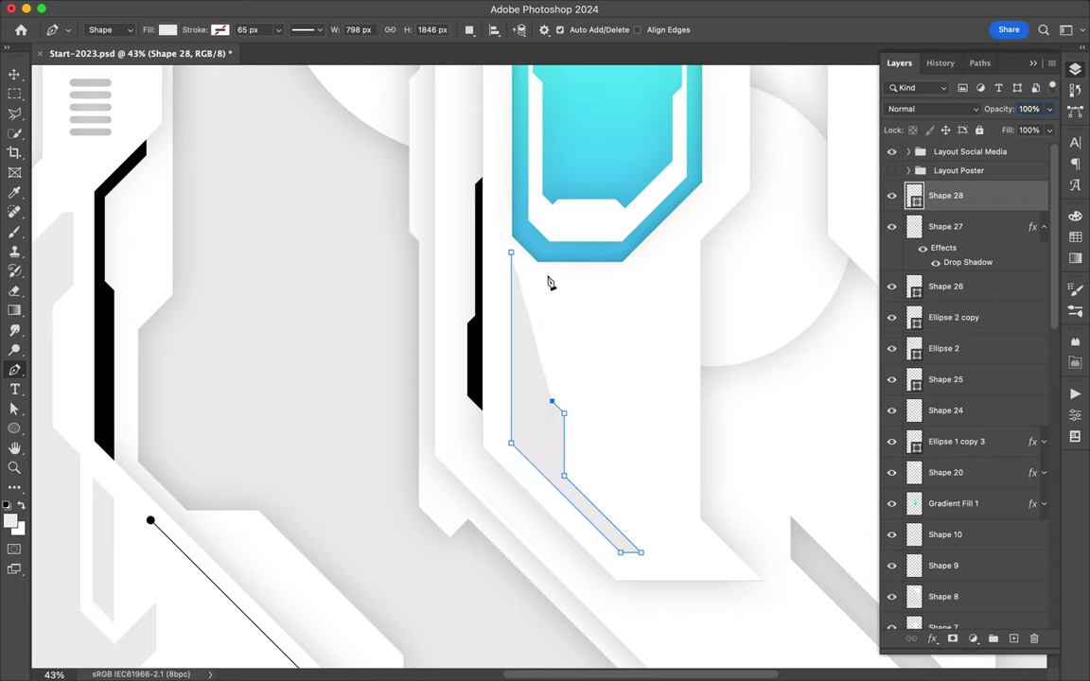
Give the previous strip a cyan gradient fill, rasterize it and trim its top corner.
click(511, 254)
click(167, 29)
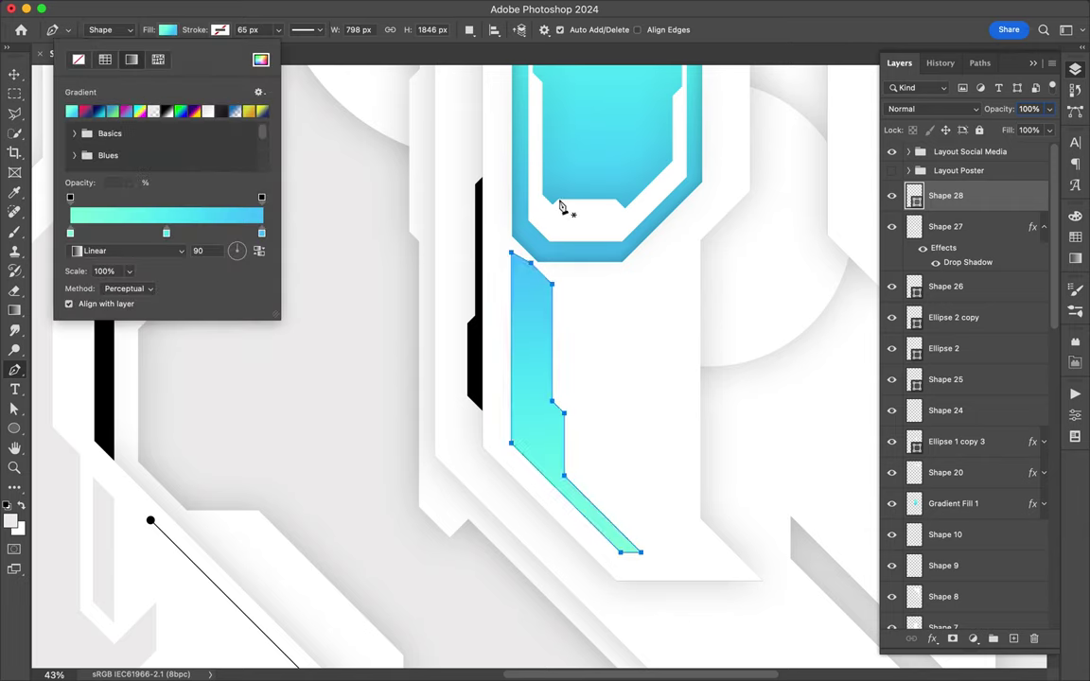
right_click(946, 196)
click(911, 562)
key(l)
drag(534, 275, 515, 261)
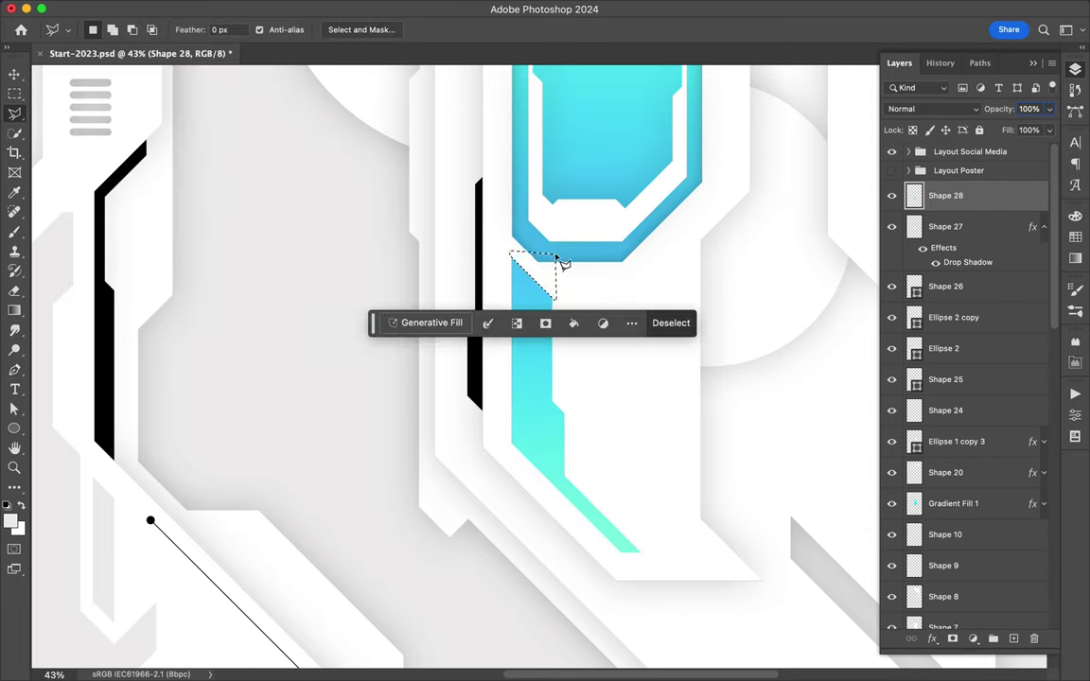
key(super+d)
Pen-draw the light-grey angular frame piece, Shape 29, along the lower right frame.
scroll(558, 265, down, 3)
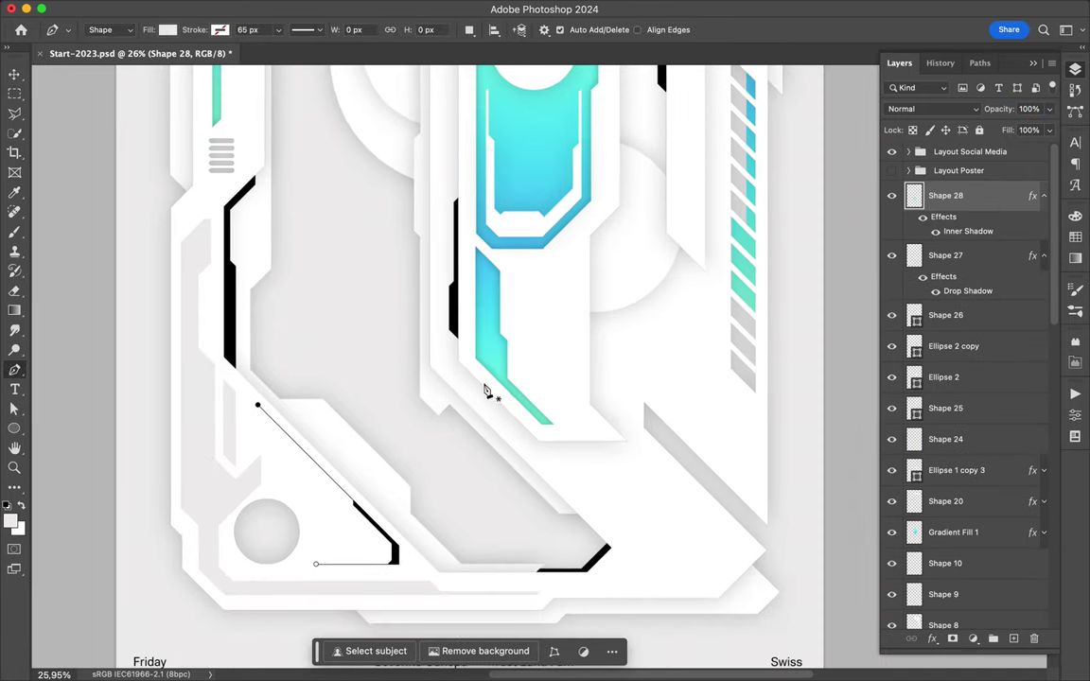
click(483, 383)
click(483, 404)
click(570, 491)
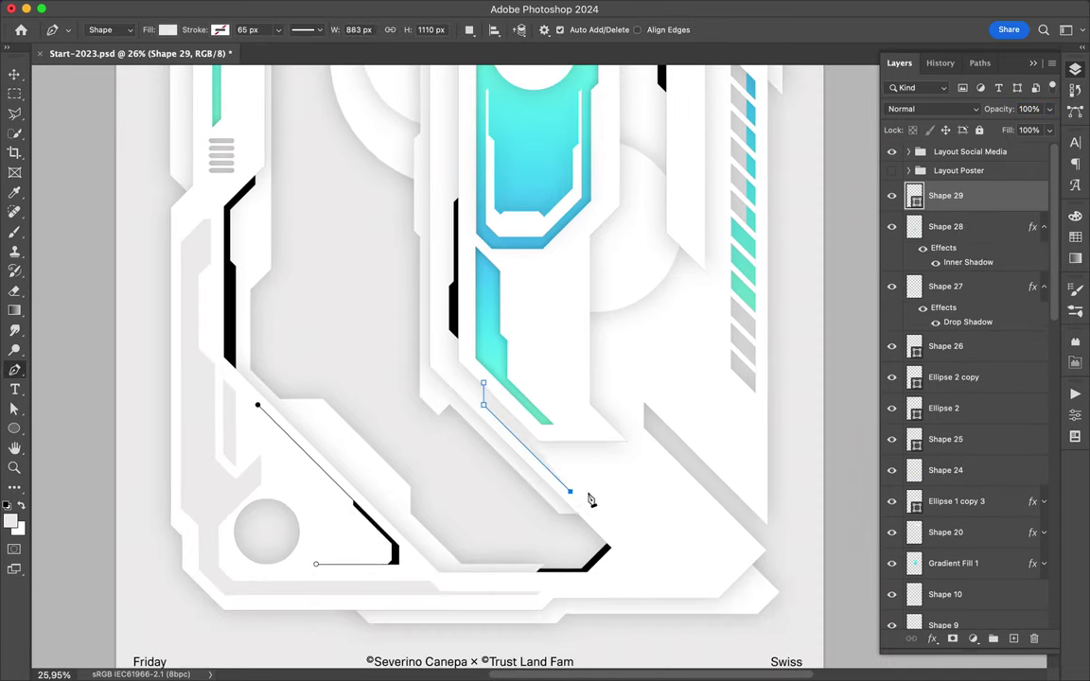
click(714, 585)
click(748, 550)
click(651, 455)
click(634, 379)
click(747, 488)
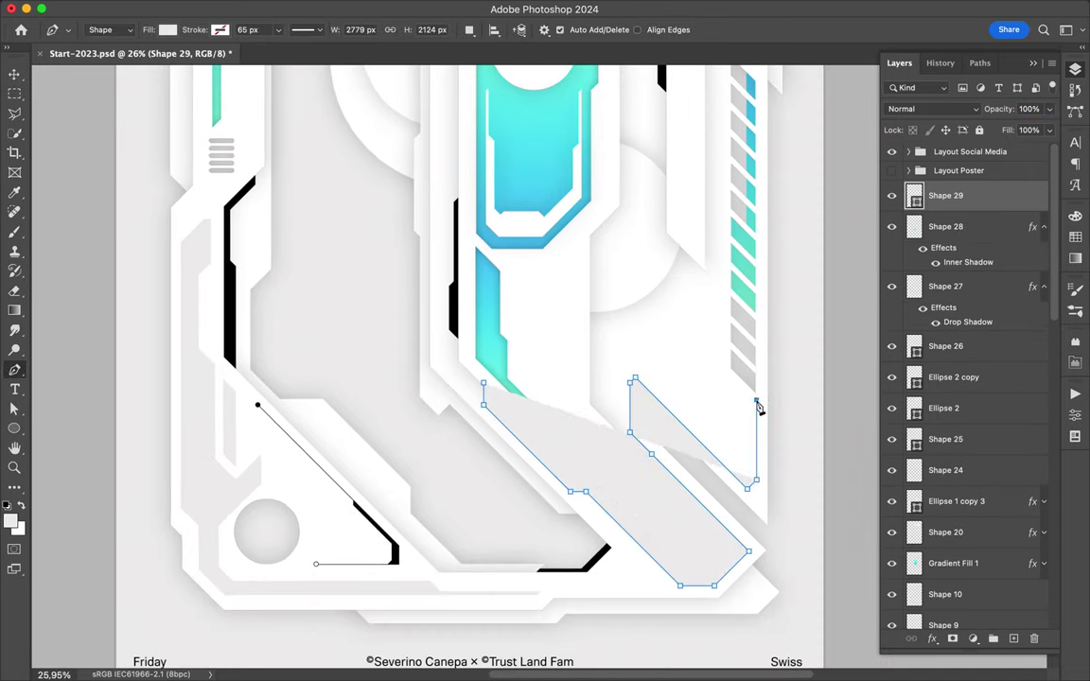
click(750, 466)
click(738, 467)
click(706, 435)
click(706, 406)
click(631, 332)
click(587, 376)
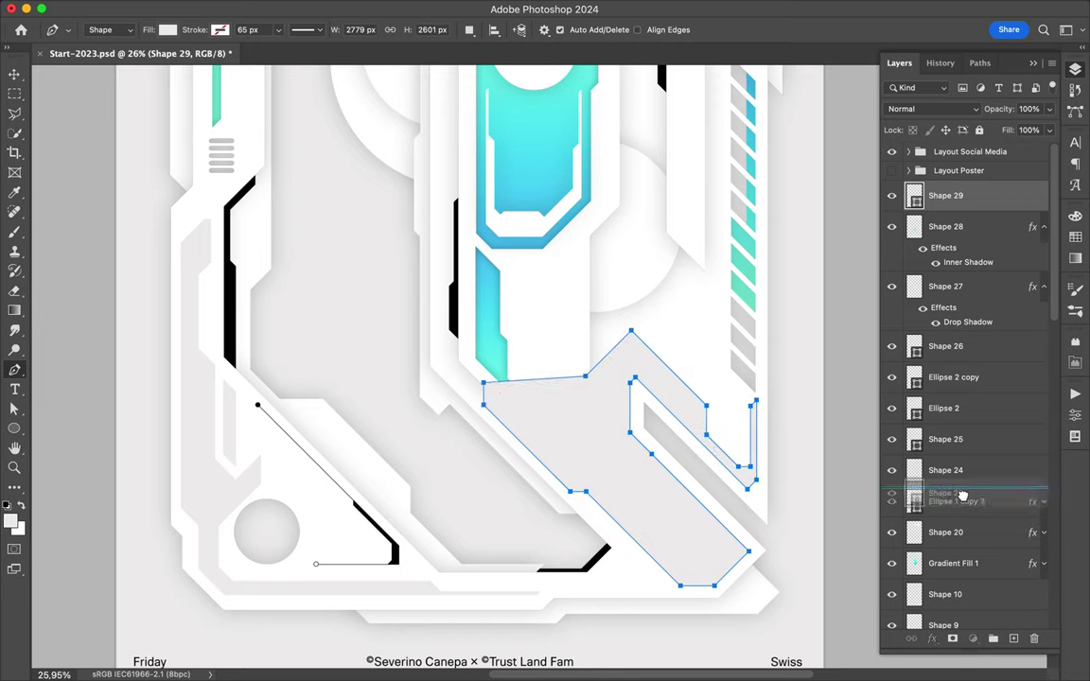
Move Shape 29 below Shape 16, rasterize it and delete its excess part.
drag(962, 496, 965, 547)
key(v)
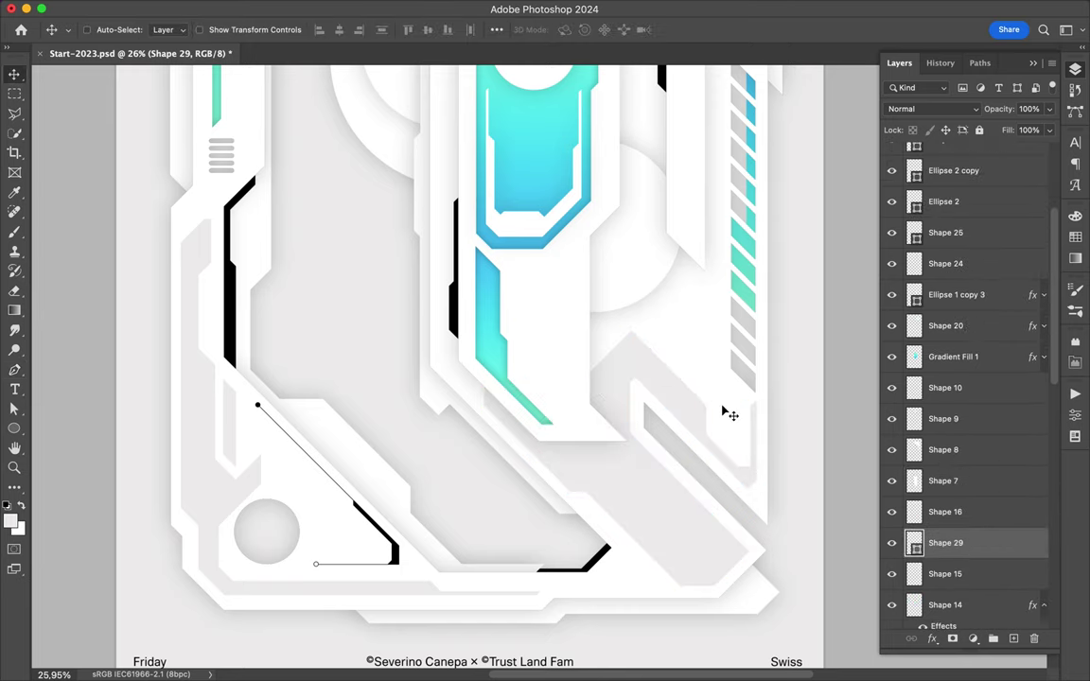
right_click(946, 543)
click(941, 556)
key(l)
click(546, 427)
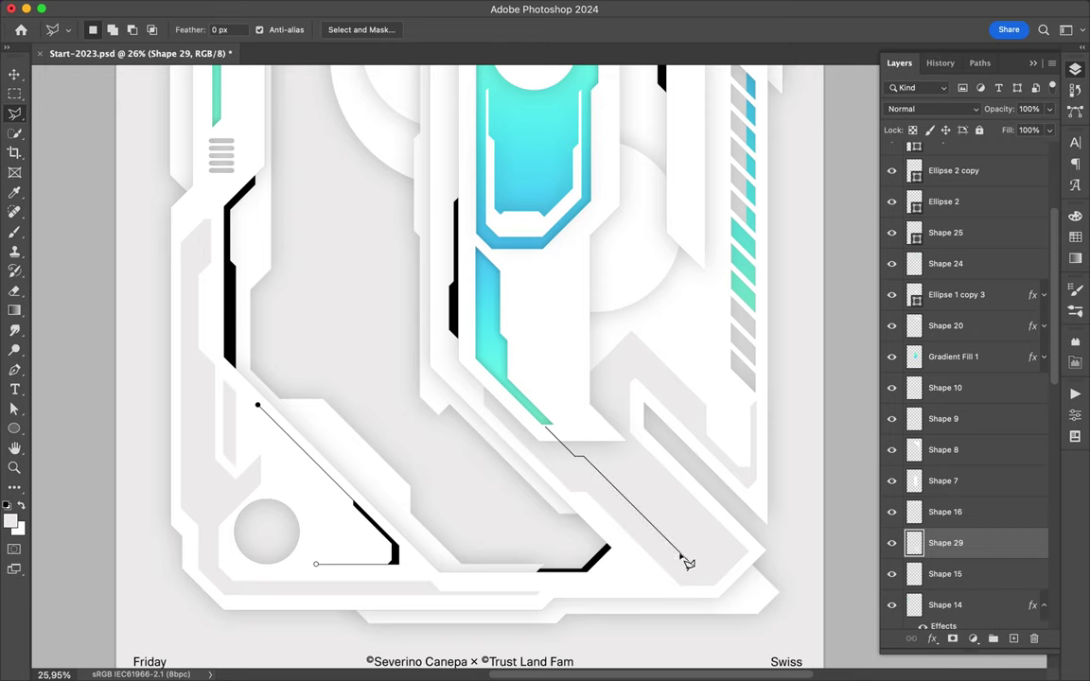
double_click(588, 430)
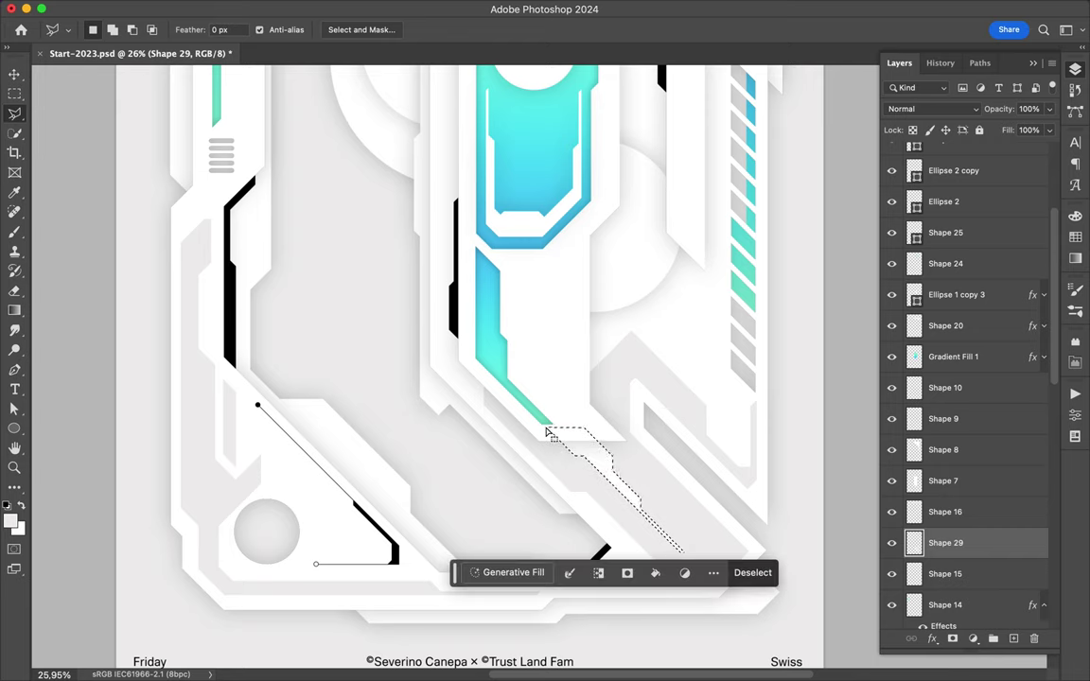
key(ctrl+d)
key(v)
scroll(613, 376, down, 3)
scroll(544, 109, up, 3)
Pen-draw Shape 30, a long thin strip running down the upper right frame.
key(p)
click(541, 103)
click(557, 117)
click(592, 117)
click(665, 191)
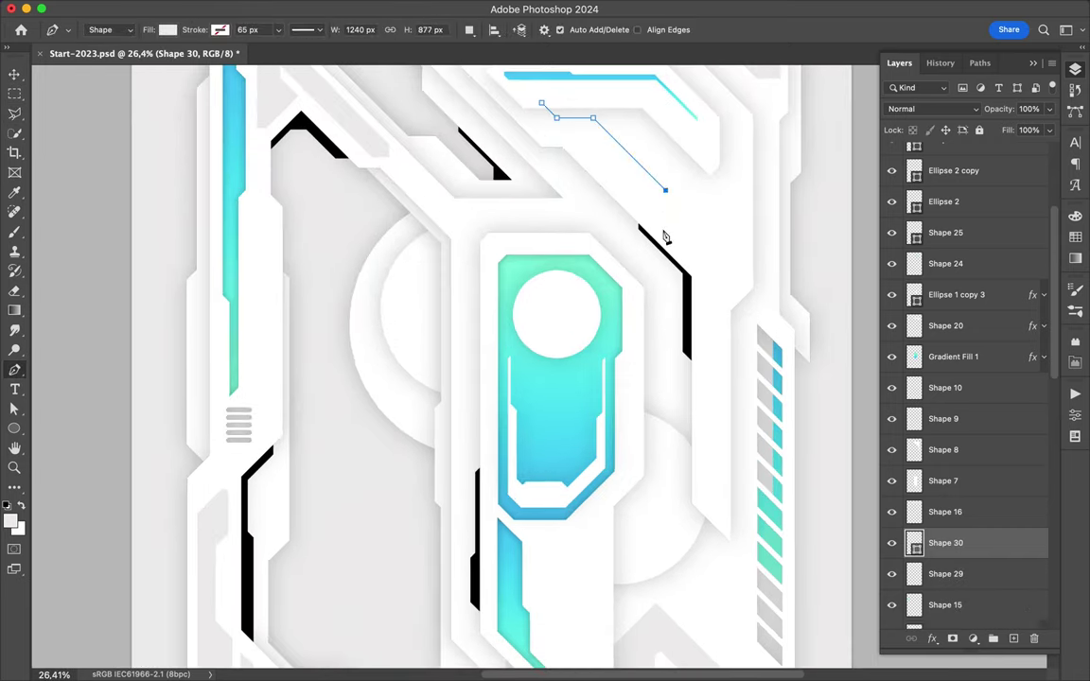
key(ctrl+z)
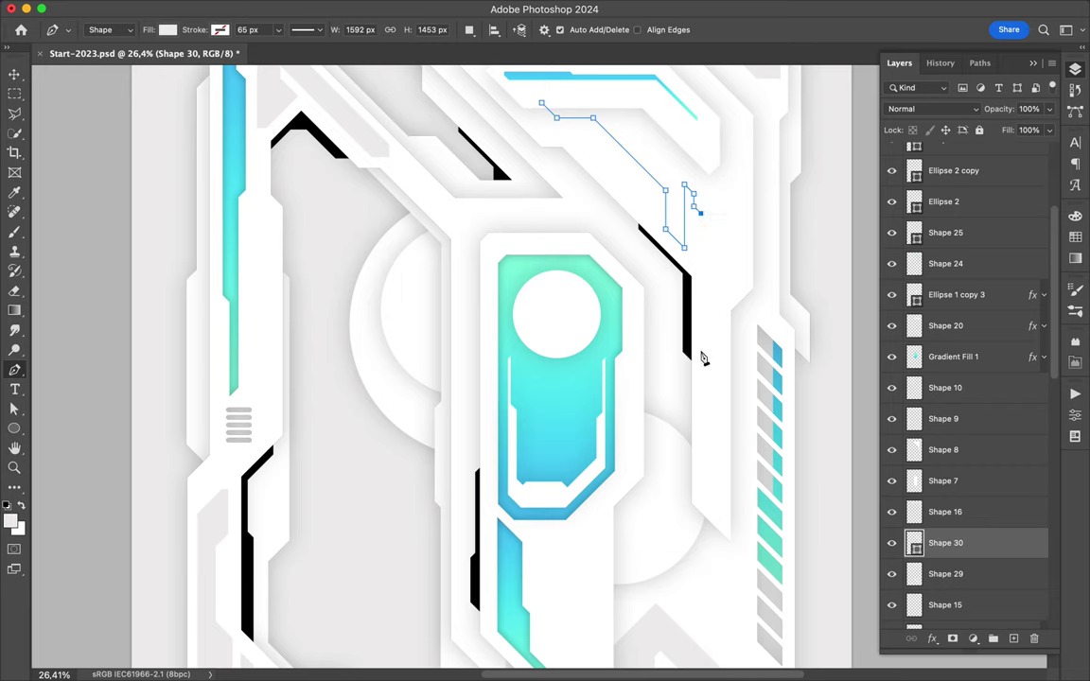
click(700, 468)
click(710, 478)
click(710, 277)
click(733, 256)
click(542, 104)
Move Shape 30 up under Gradient Fill 1 and fit the poster in view.
drag(946, 542, 946, 379)
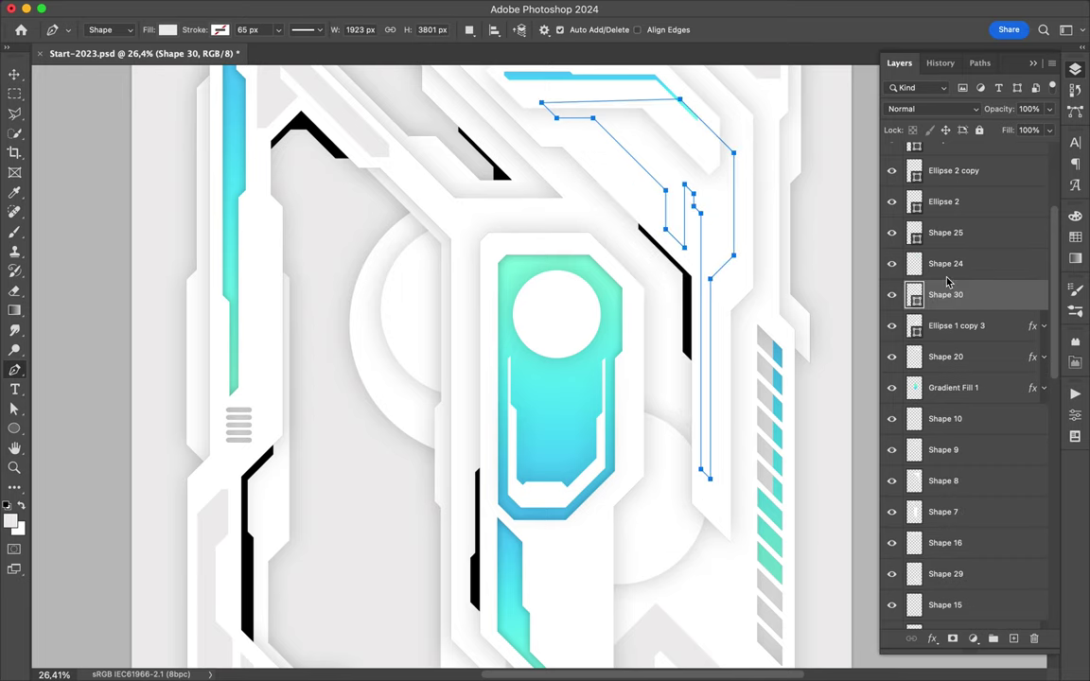
key(v)
key(ctrl+0)
click(764, 9)
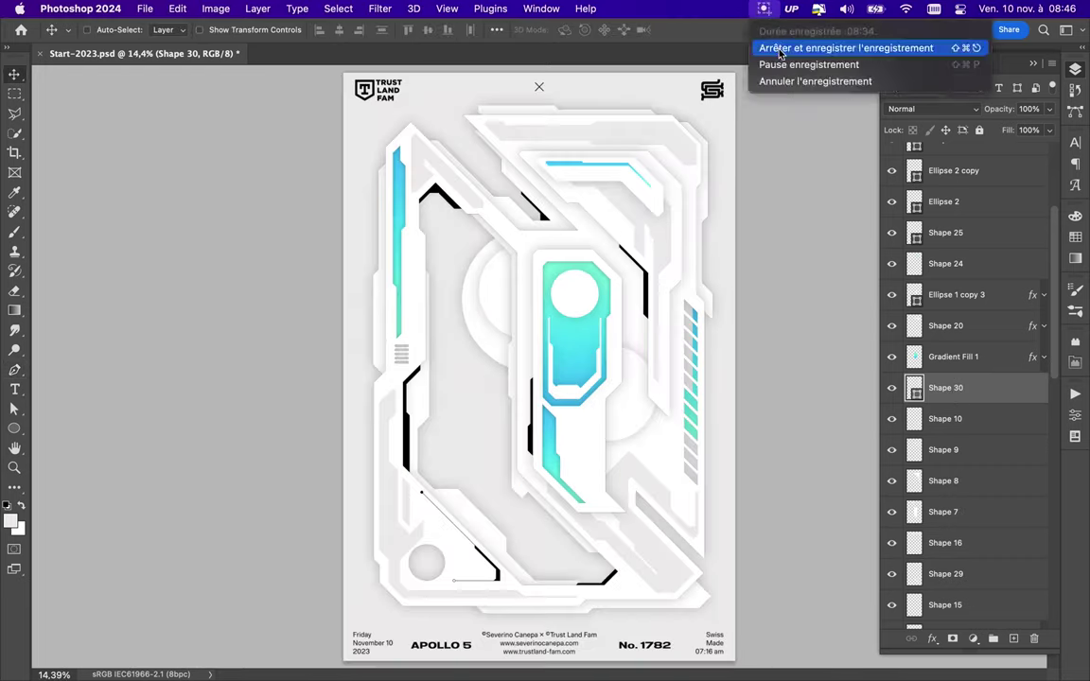
click(633, 392)
scroll(613, 438, up, 2)
Draw Shape 31, a small angled strip beside the cyan window, and check its fill.
key(p)
click(622, 490)
click(631, 481)
click(632, 436)
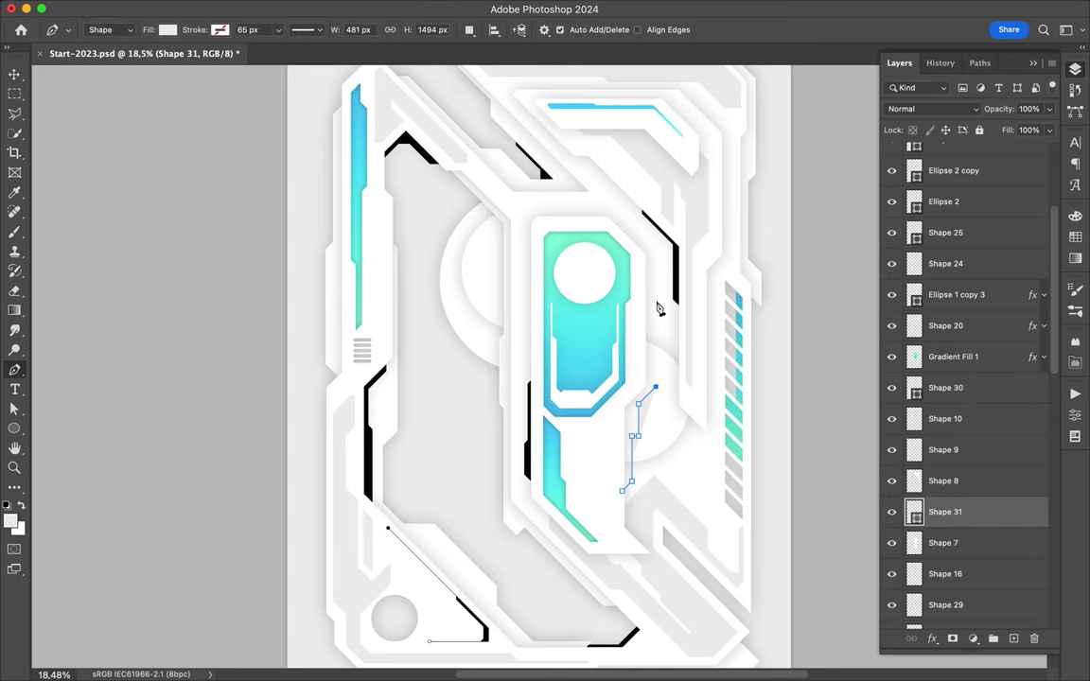
click(167, 29)
key(v)
right_click(946, 512)
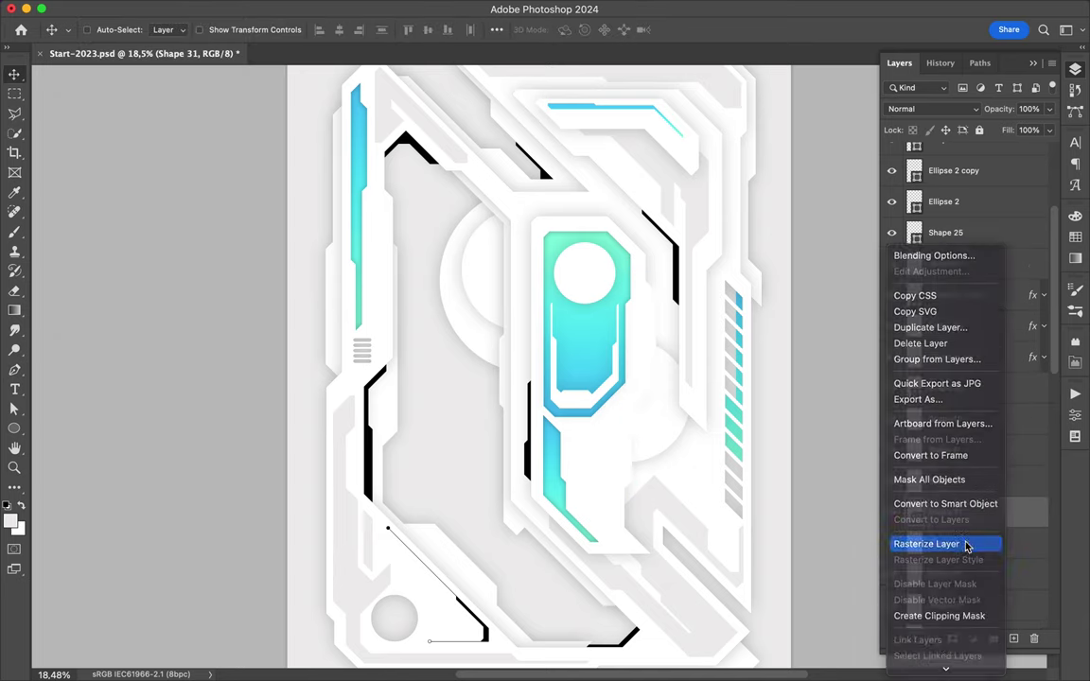
key(Escape)
Start a text layer to the left of the central circles.
scroll(634, 380, up, 2)
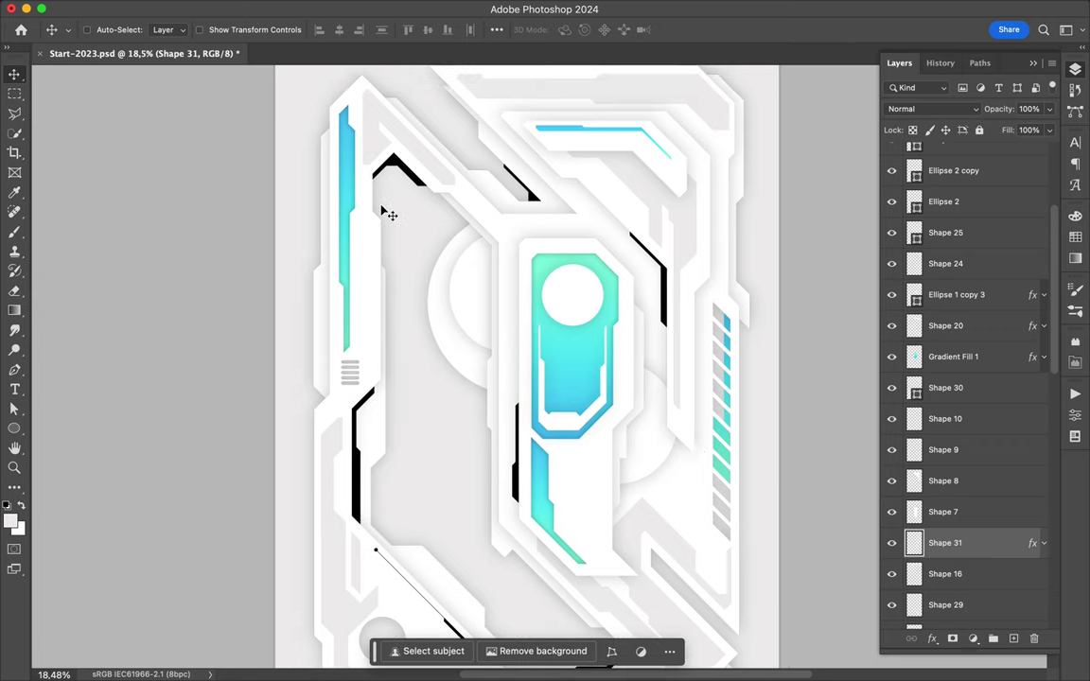
scroll(383, 213, right, 2)
key(t)
click(365, 265)
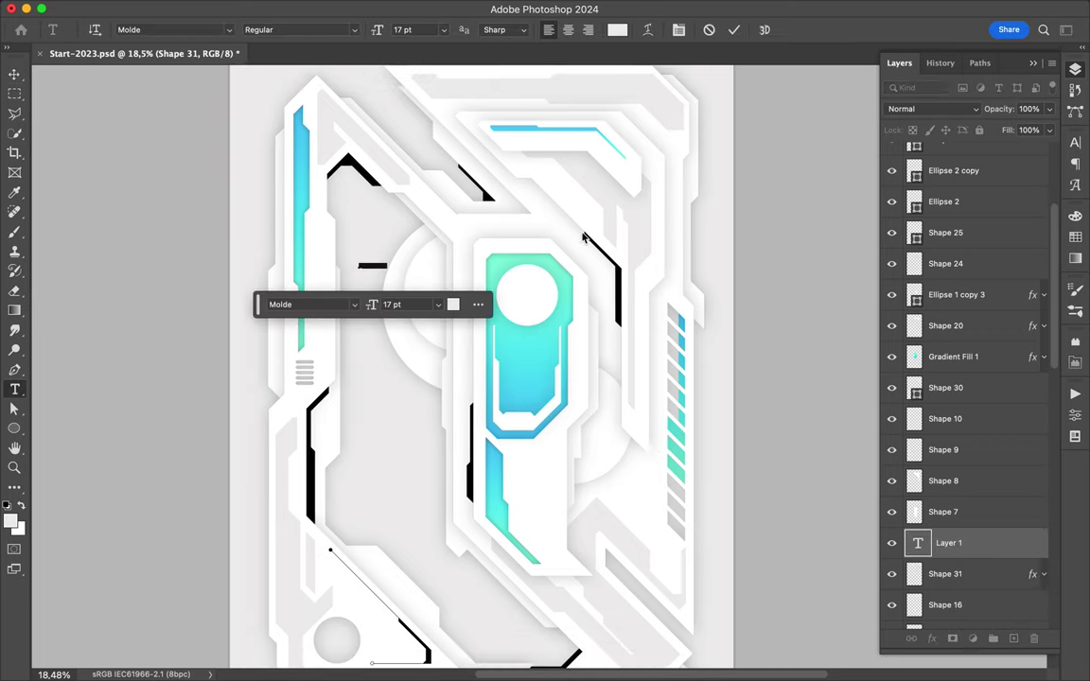
Set the text colour to black and the font to Schwager Sans Black.
click(1075, 237)
click(911, 255)
click(1074, 142)
click(980, 164)
text(Schwager Sans)
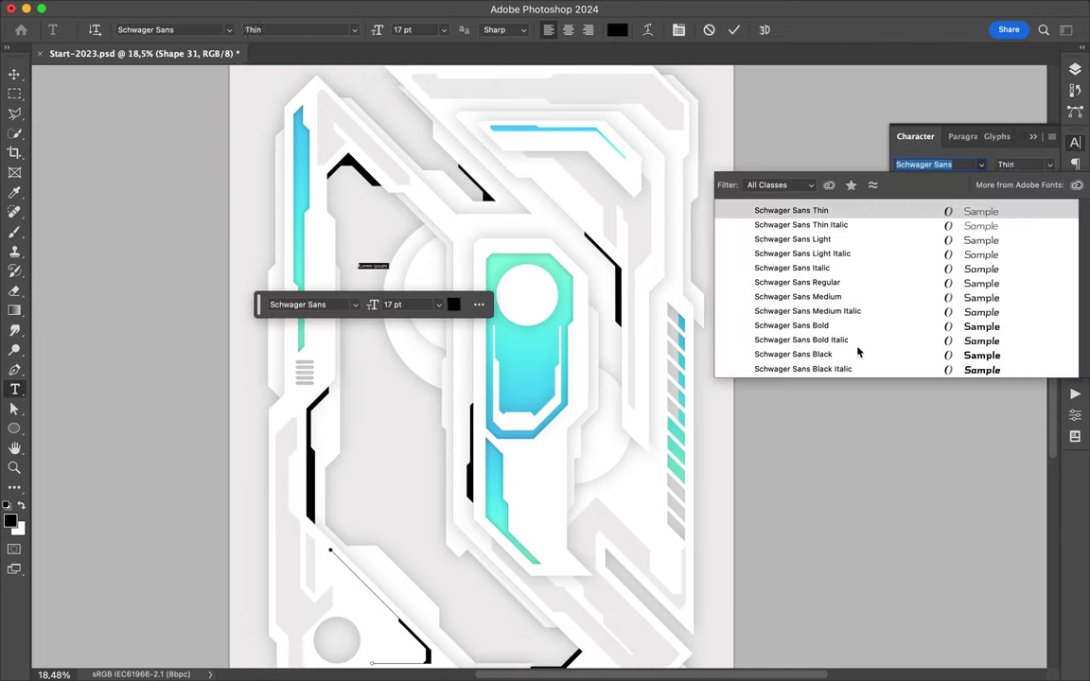
click(832, 341)
Insert the asterisk glyph from the font's Glyphs panel.
click(1074, 184)
double_click(871, 254)
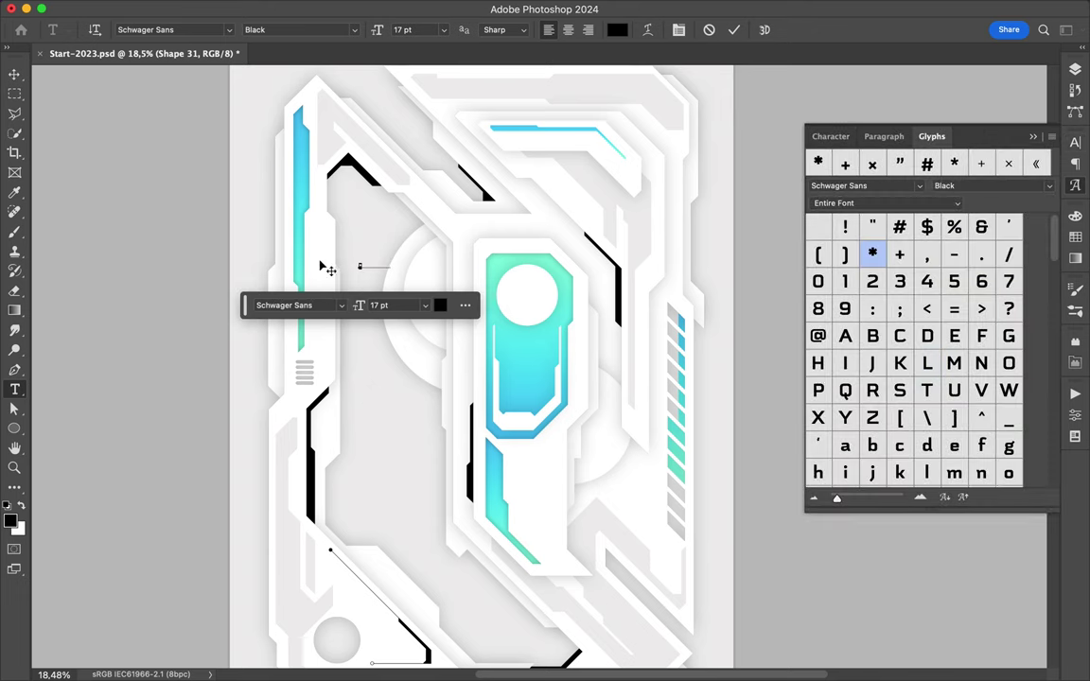
scroll(927, 300, down, 5)
scroll(927, 300, down, 5)
scroll(927, 300, down, 5)
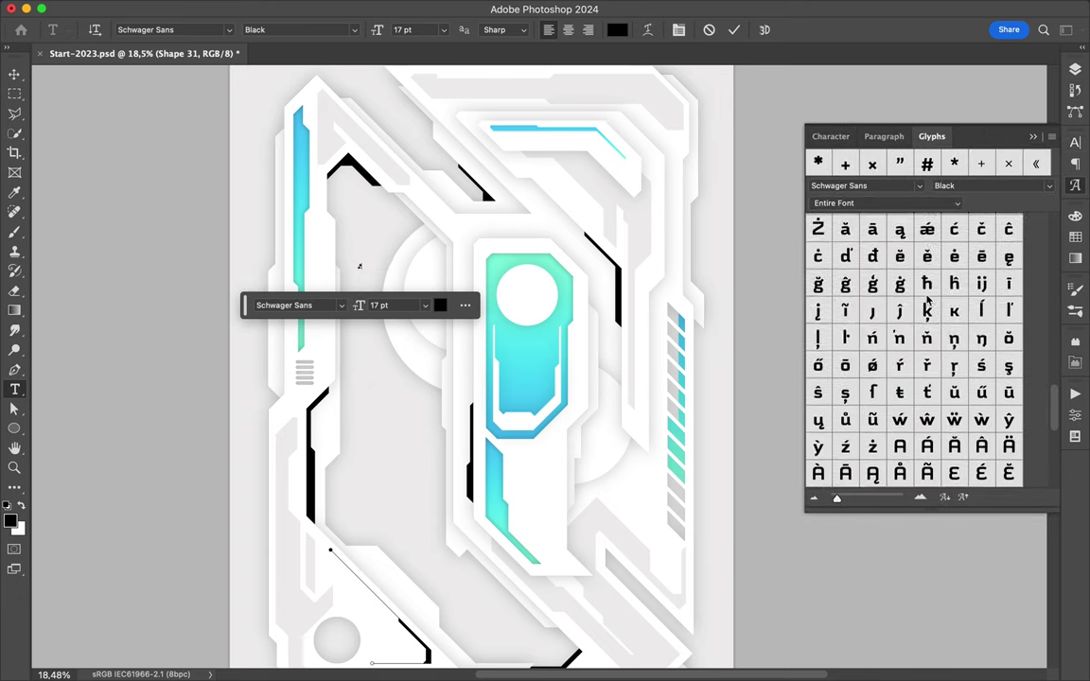
scroll(927, 300, down, 5)
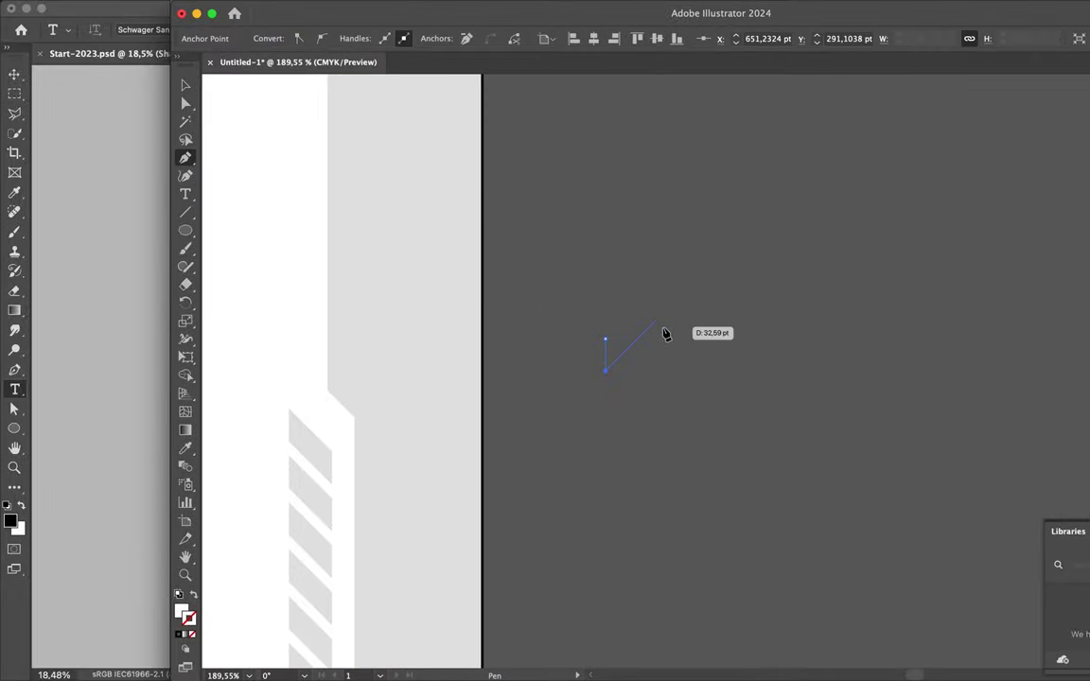
Build the arrow from a pen chevron and rectangle stem, then drag it into Photoshop.
click(655, 296)
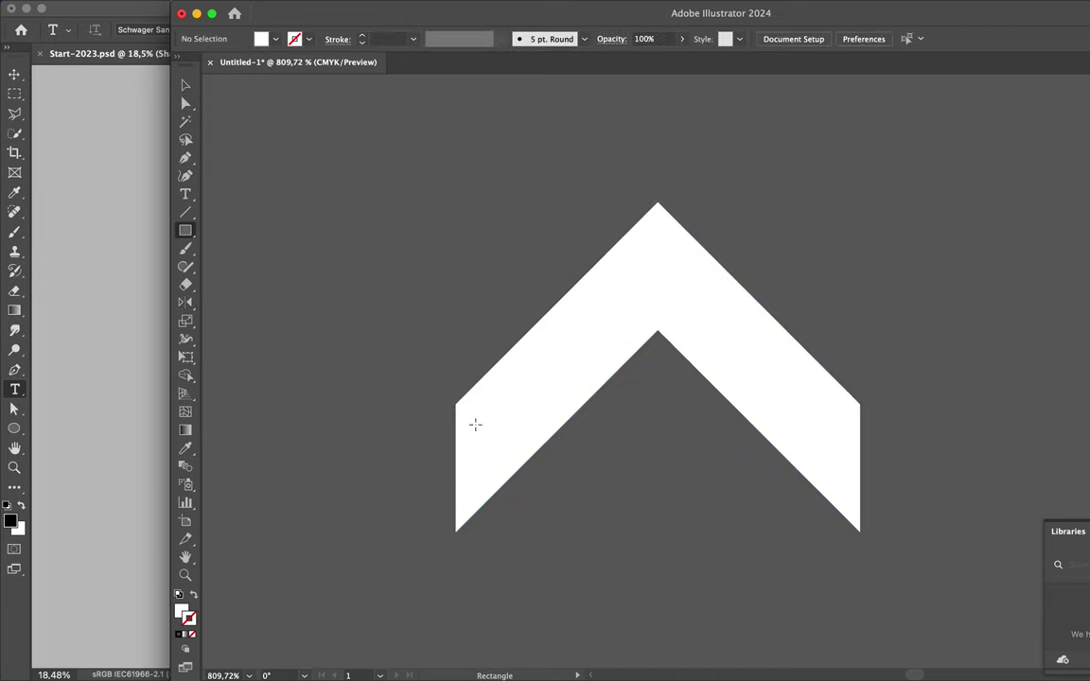
drag(456, 405, 704, 533)
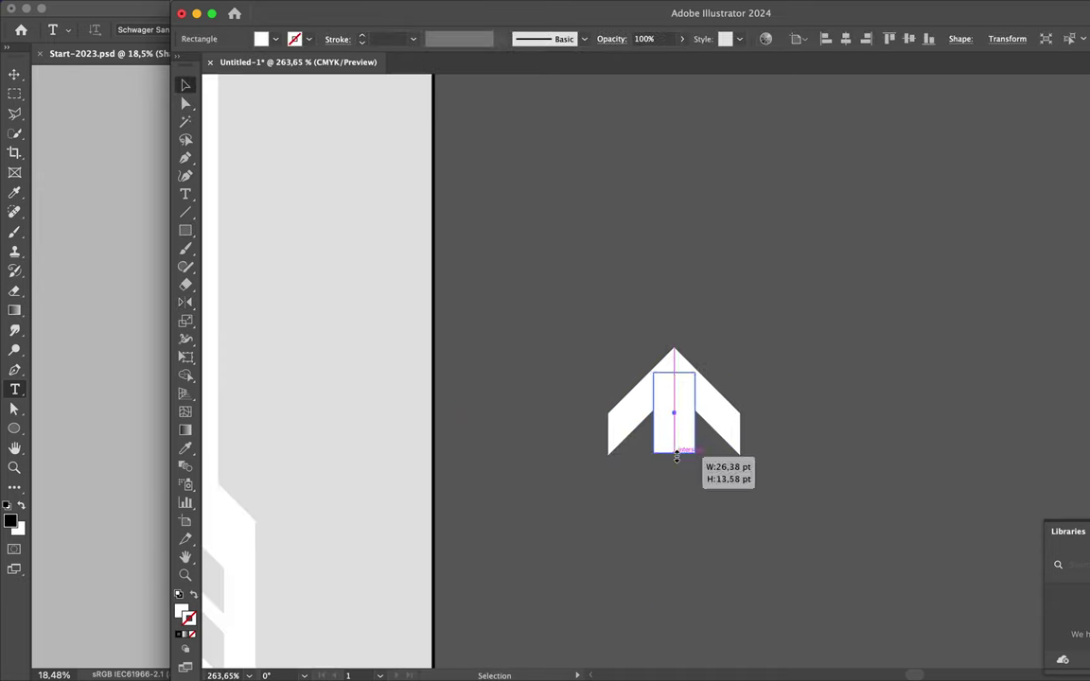
drag(685, 353, 737, 527)
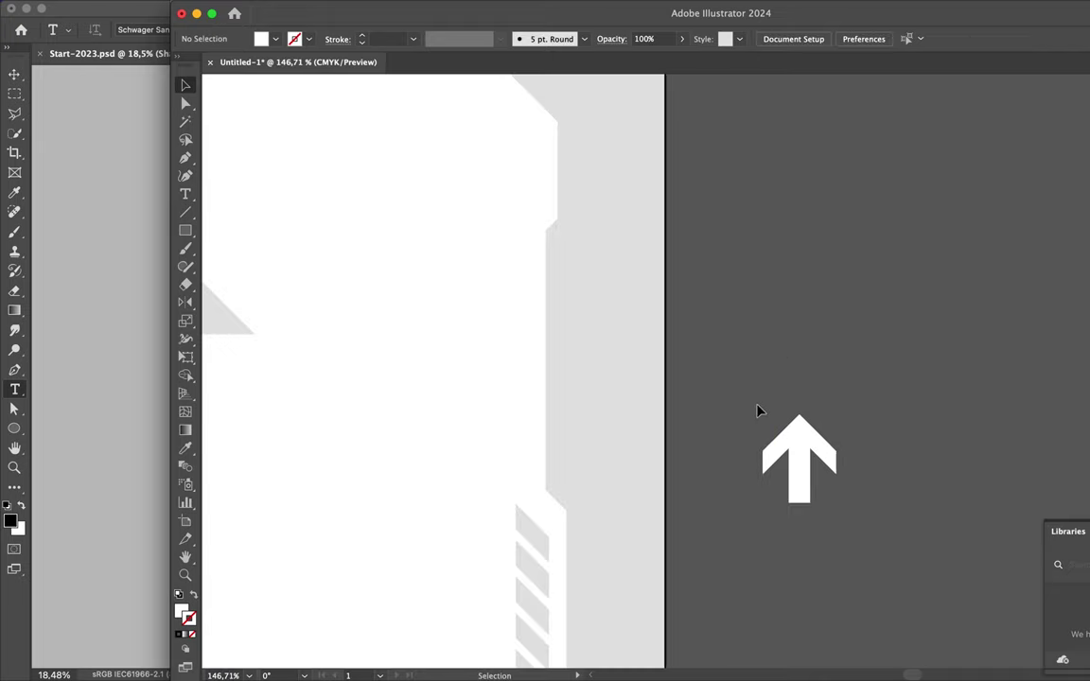
mouse_move(797, 444)
mouse_down()
mouse_move(112, 342)
mouse_move(454, 398)
mouse_up()
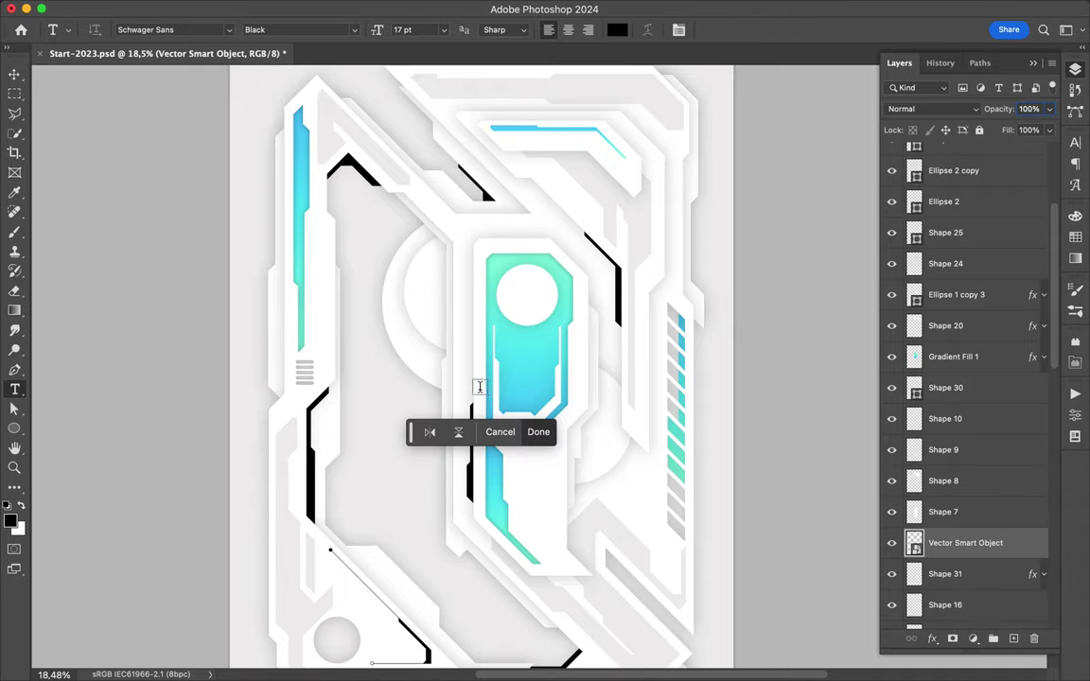
Place the arrow and stack two more copies below it on the left frame.
key(Return)
mouse_move(342, 484)
mouse_down()
mouse_move(341, 496)
mouse_move(315, 504)
mouse_up()
scroll(342, 492, up, 2)
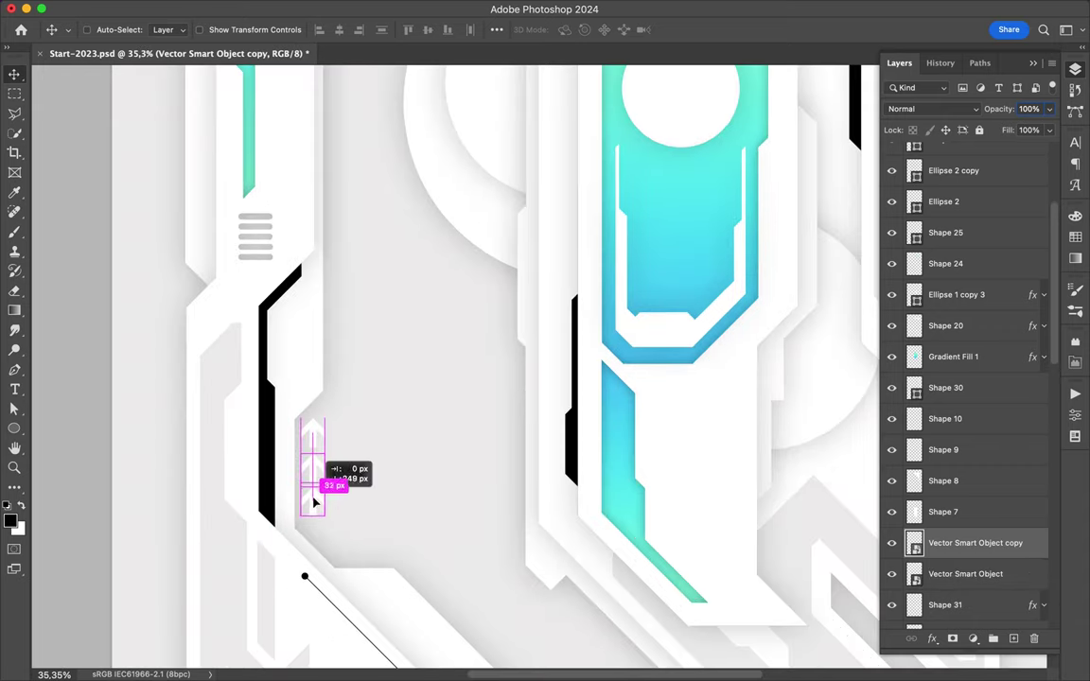
click(497, 29)
scroll(449, 365, down, 2)
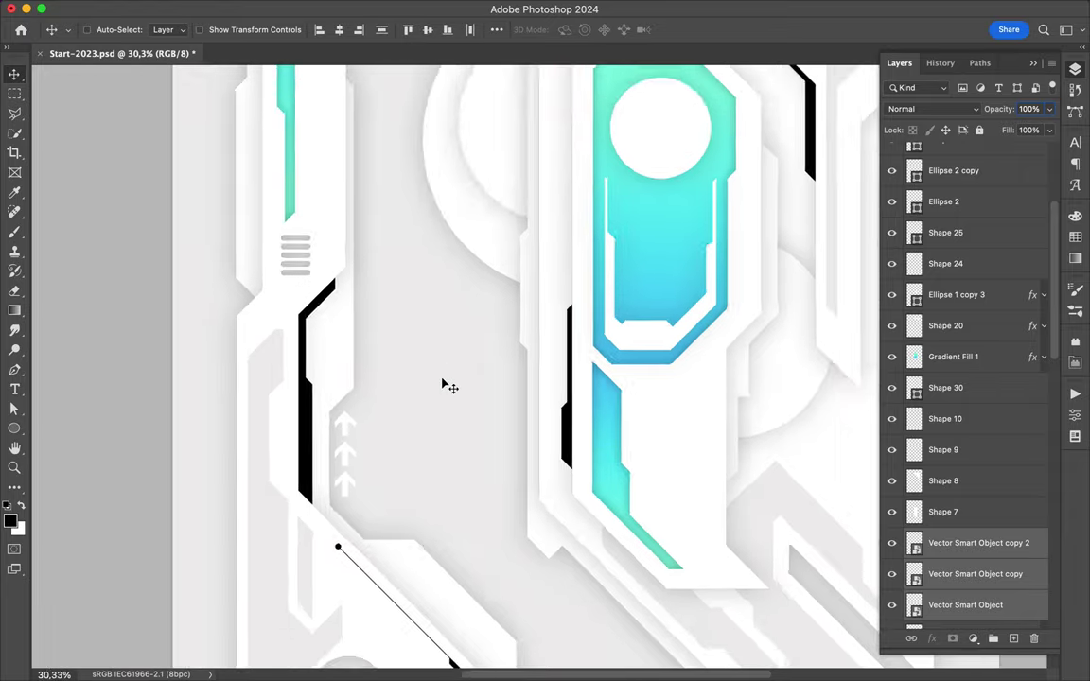
scroll(444, 382, down, 1)
Copy an arrow to the lower right and duplicate the small piece beside it.
mouse_move(426, 452)
mouse_down()
mouse_move(687, 508)
mouse_move(700, 521)
mouse_up()
key(u)
scroll(637, 431, up, 2)
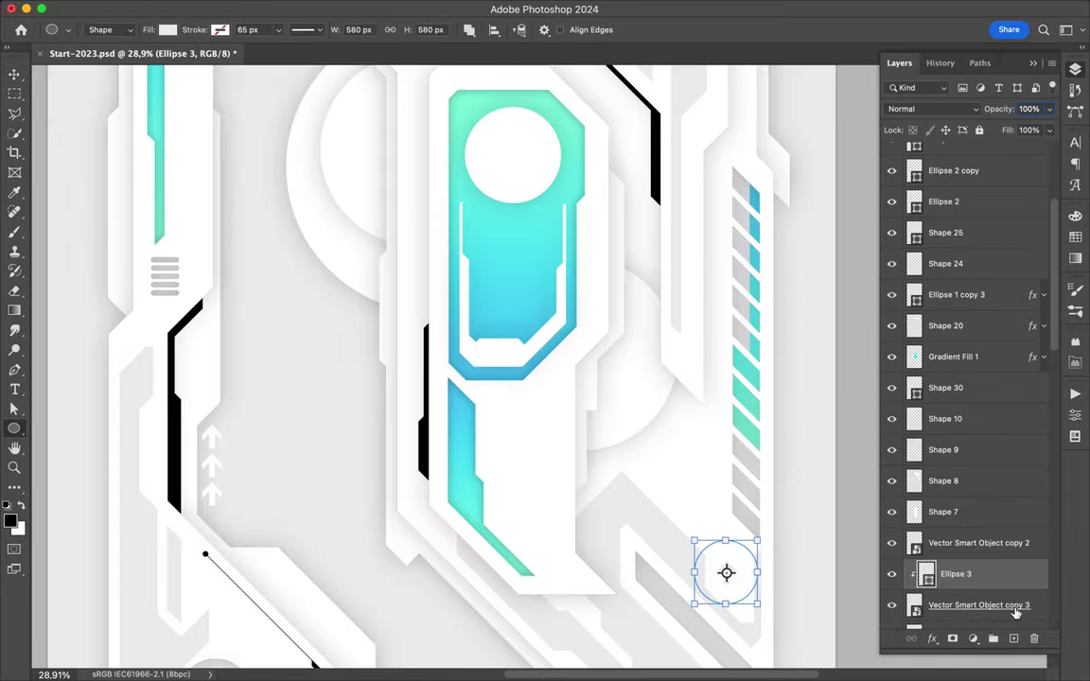
key(v)
mouse_move(724, 579)
mouse_down()
mouse_move(738, 599)
mouse_move(721, 579)
mouse_up()
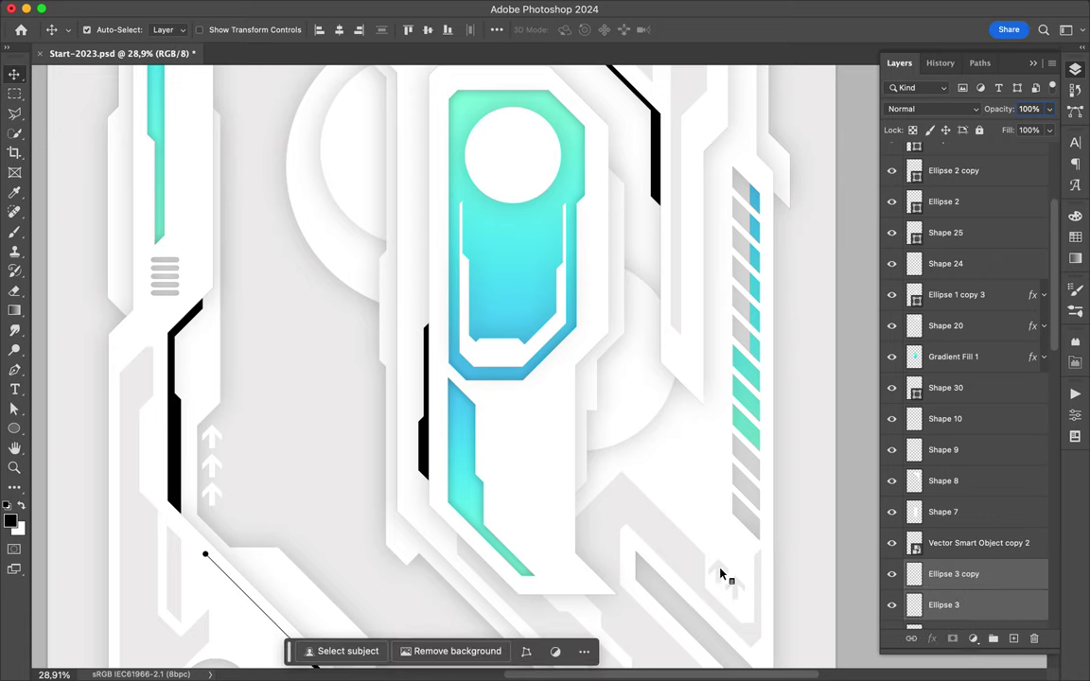
scroll(722, 579, down, 2)
scroll(618, 518, up, 1)
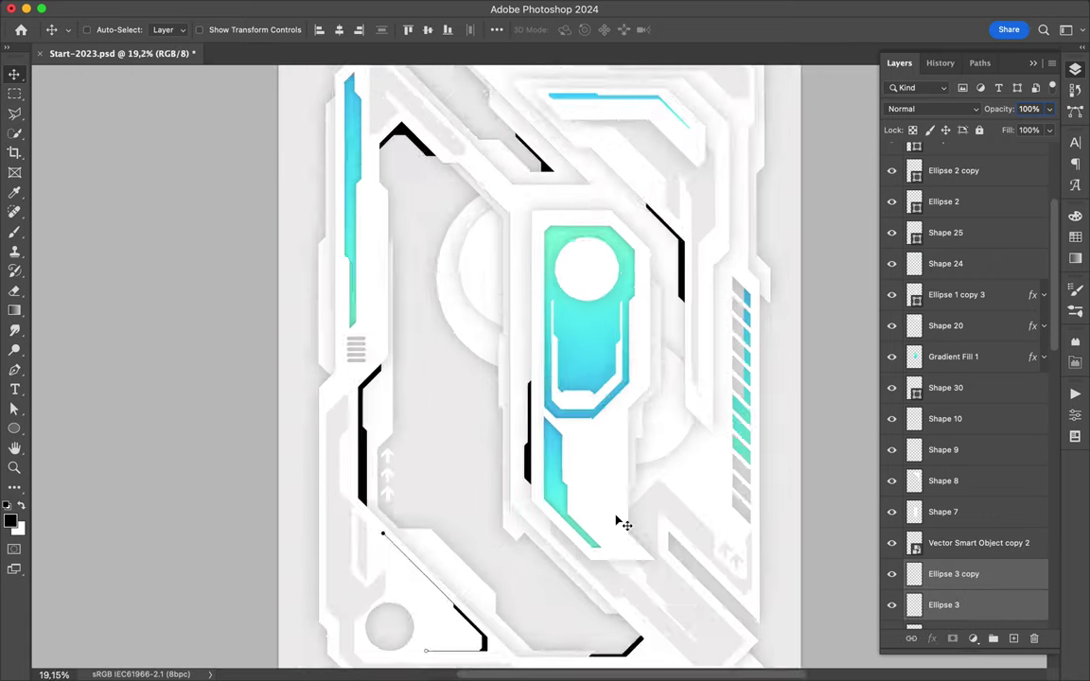
scroll(617, 519, up, 2)
Pen-draw Shape 32 along the bottom frame and set its fill to light grey.
key(p)
click(569, 367)
click(590, 494)
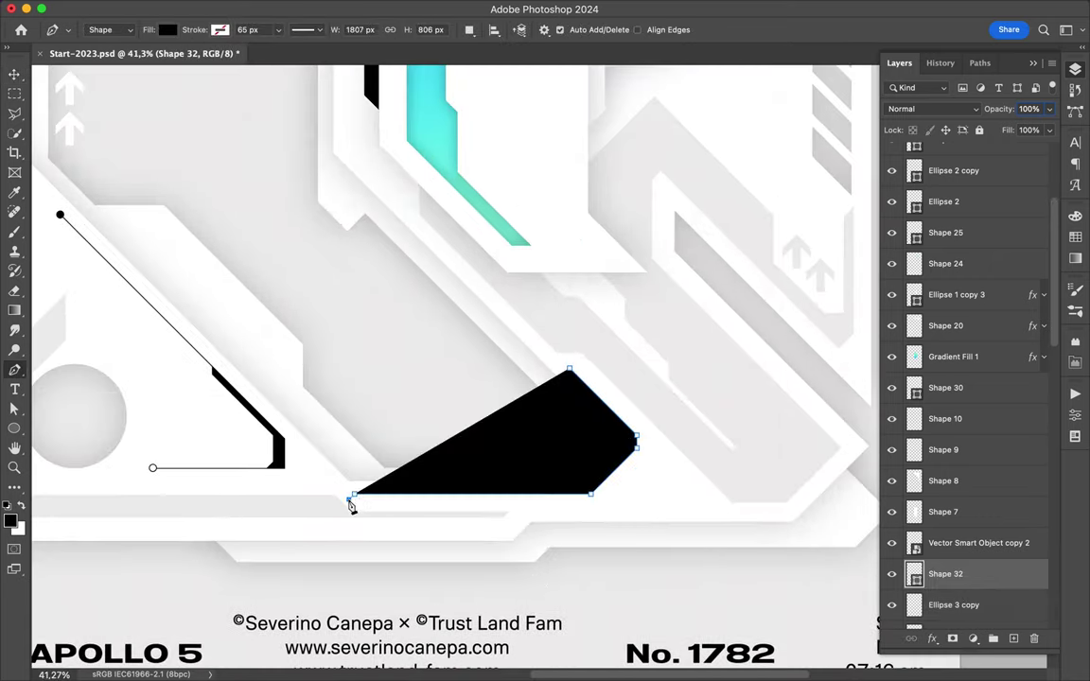
click(350, 497)
click(473, 504)
click(631, 504)
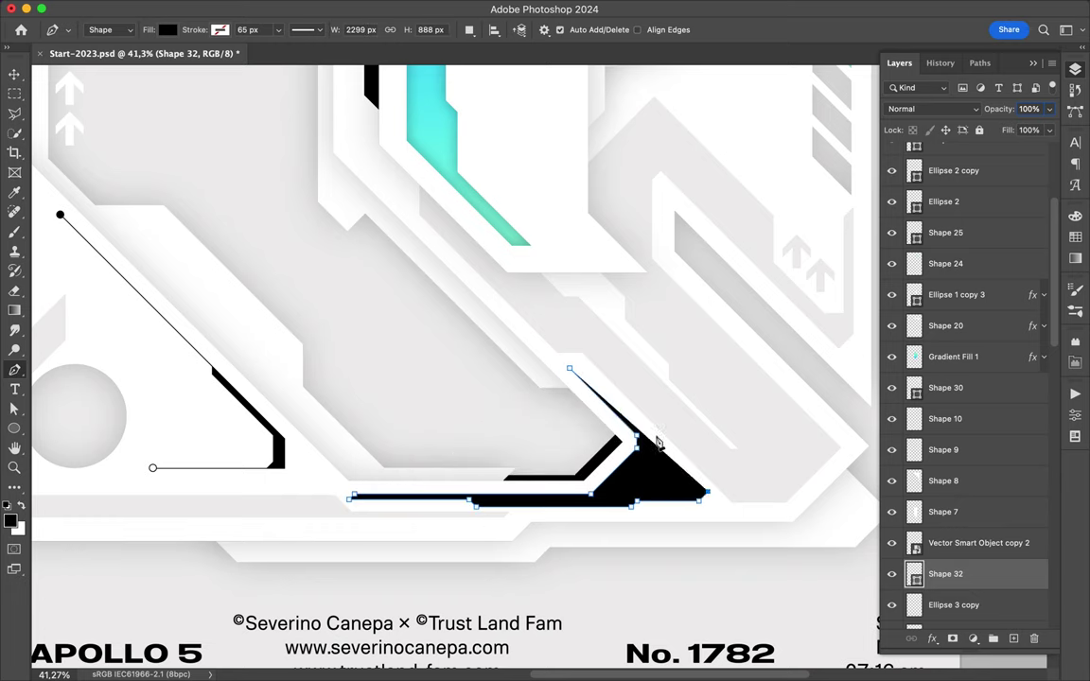
click(167, 29)
right_click(908, 573)
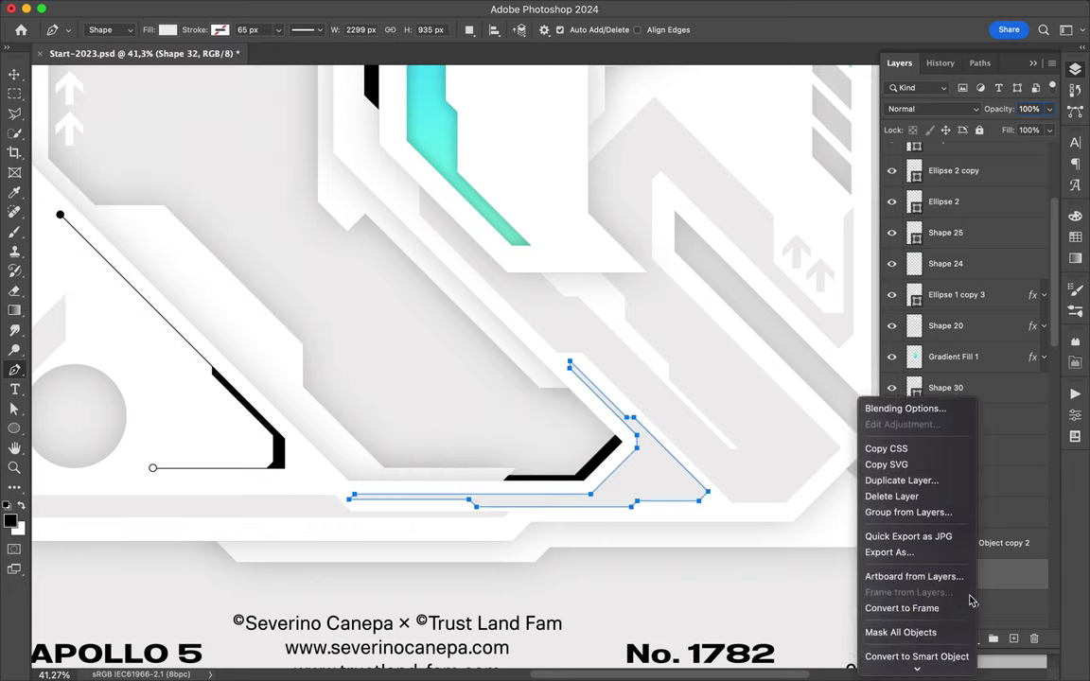
Begin outlining Shape 33, a black accent beside the lower cyan window.
key(l)
click(572, 379)
scroll(559, 353, down, 2)
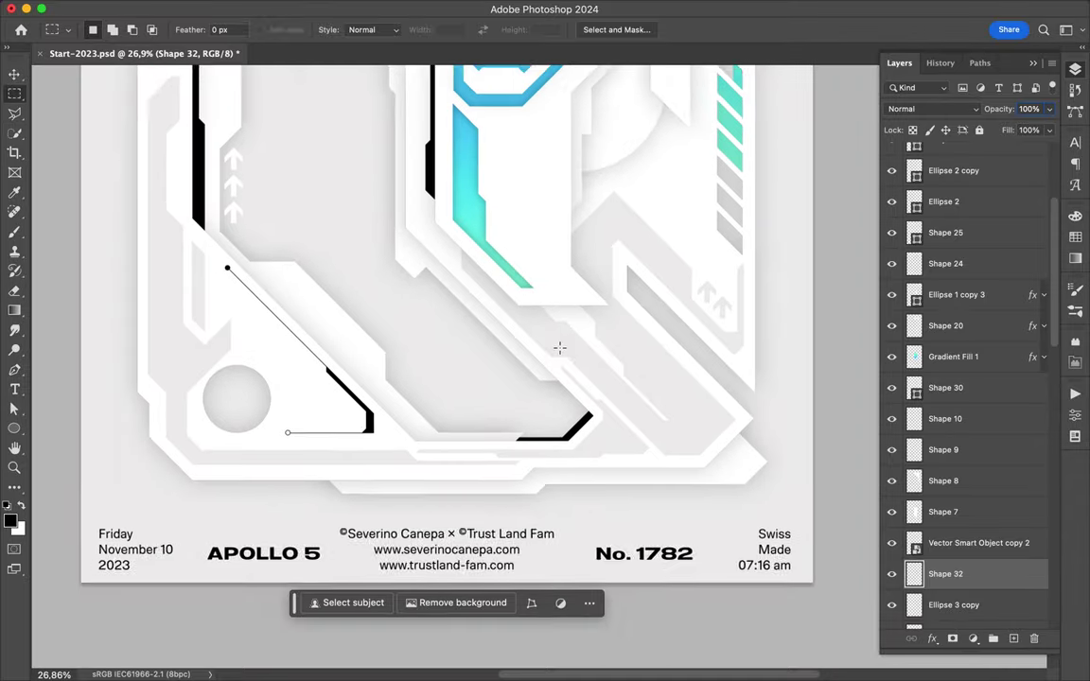
scroll(559, 347, up, 1)
key(p)
click(501, 230)
click(499, 303)
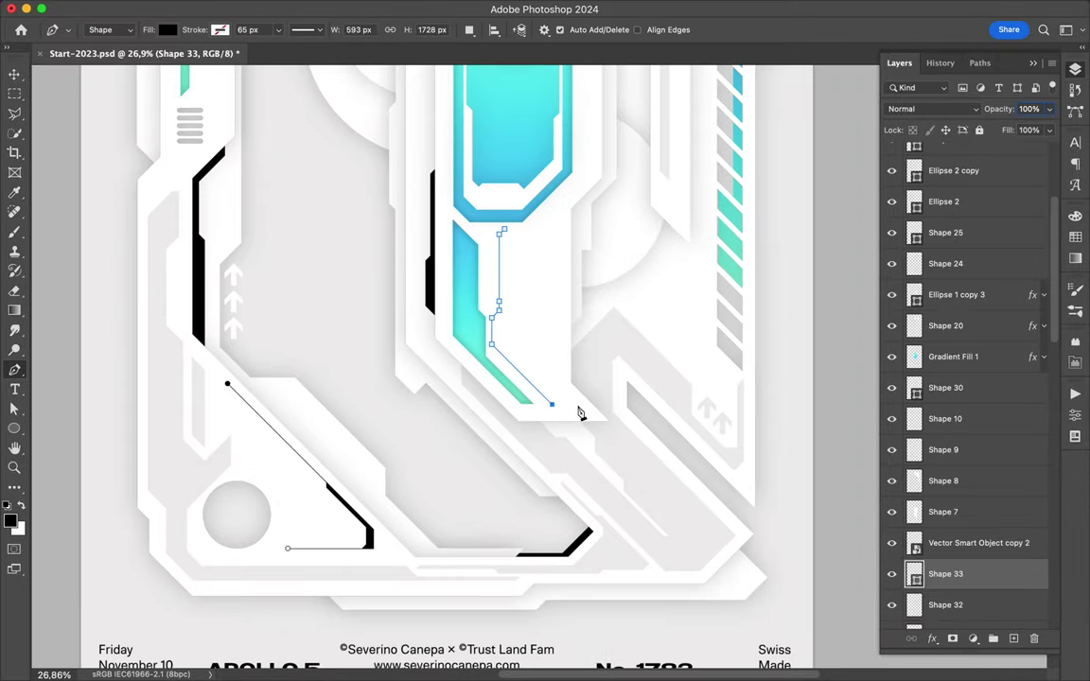
Fill Shape 33 light grey and move it to the top of the layer stack.
click(166, 29)
drag(946, 573, 945, 163)
key(l)
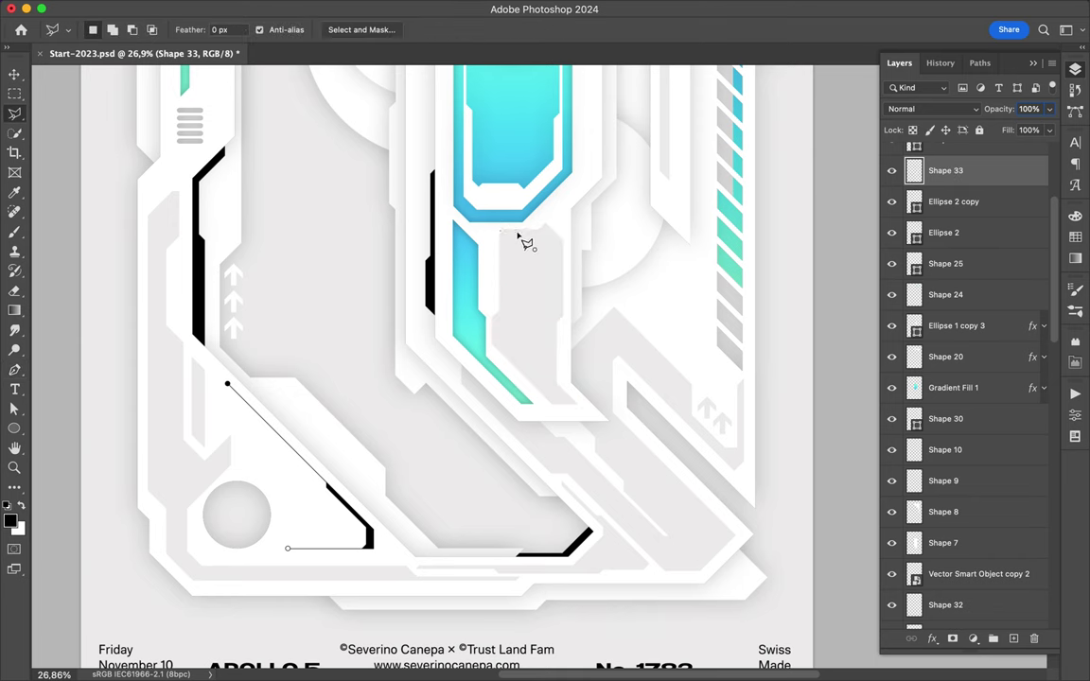
double_click(558, 231)
key(ctrl+d)
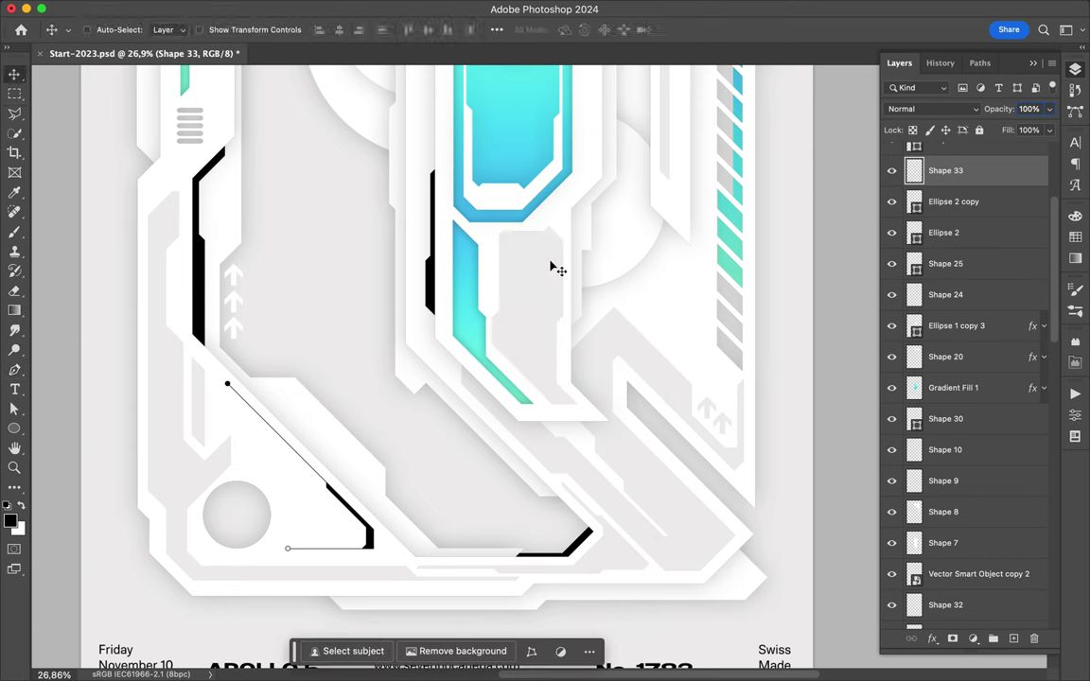
Copy a lassoed piece of the panel to Layer 1 and place it below Shape 8.
click(517, 230)
click(517, 230)
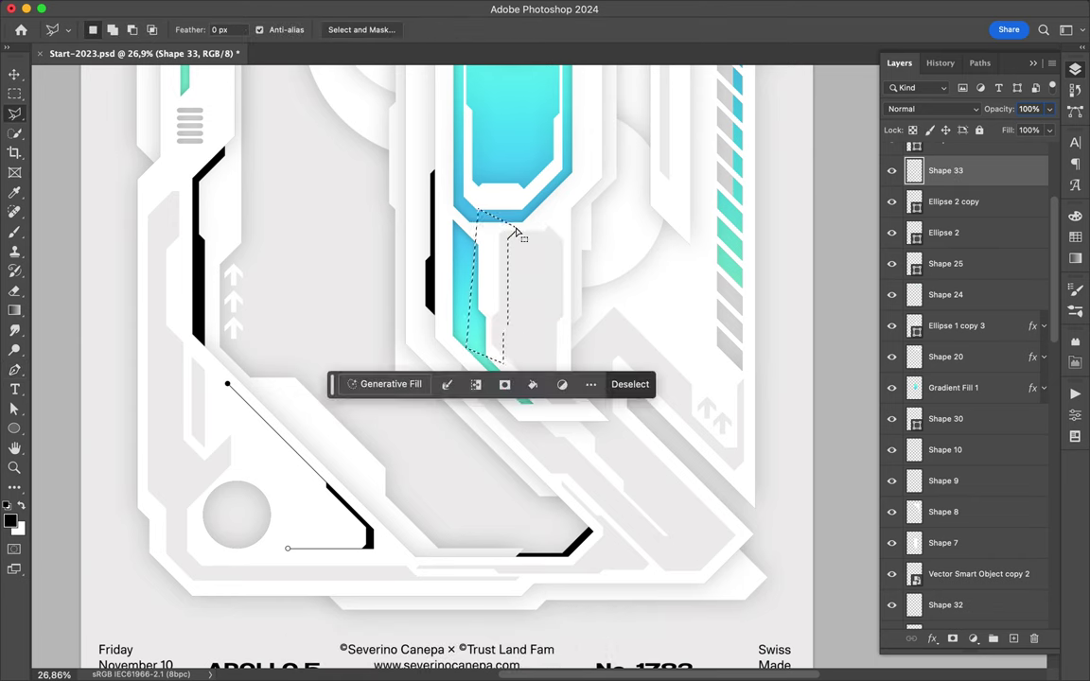
key(ctrl+j)
key(v)
drag(518, 234, 281, 500)
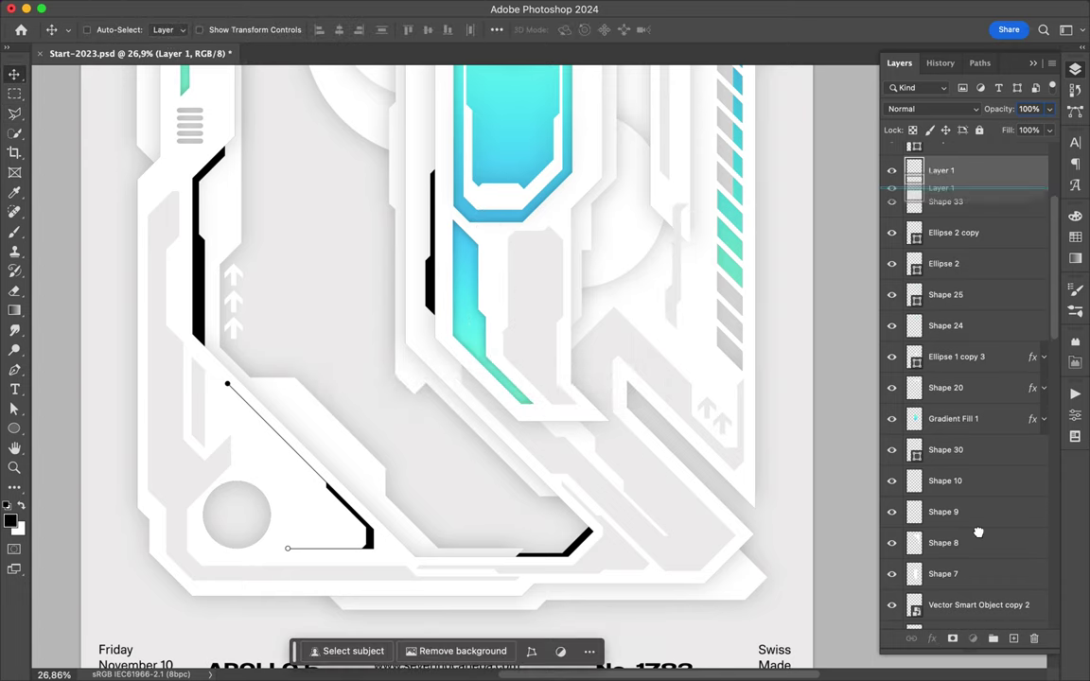
drag(941, 170, 941, 558)
scroll(726, 389, up, 3)
Draw a small polygonal selection on the grey panel.
key(l)
click(527, 397)
click(539, 384)
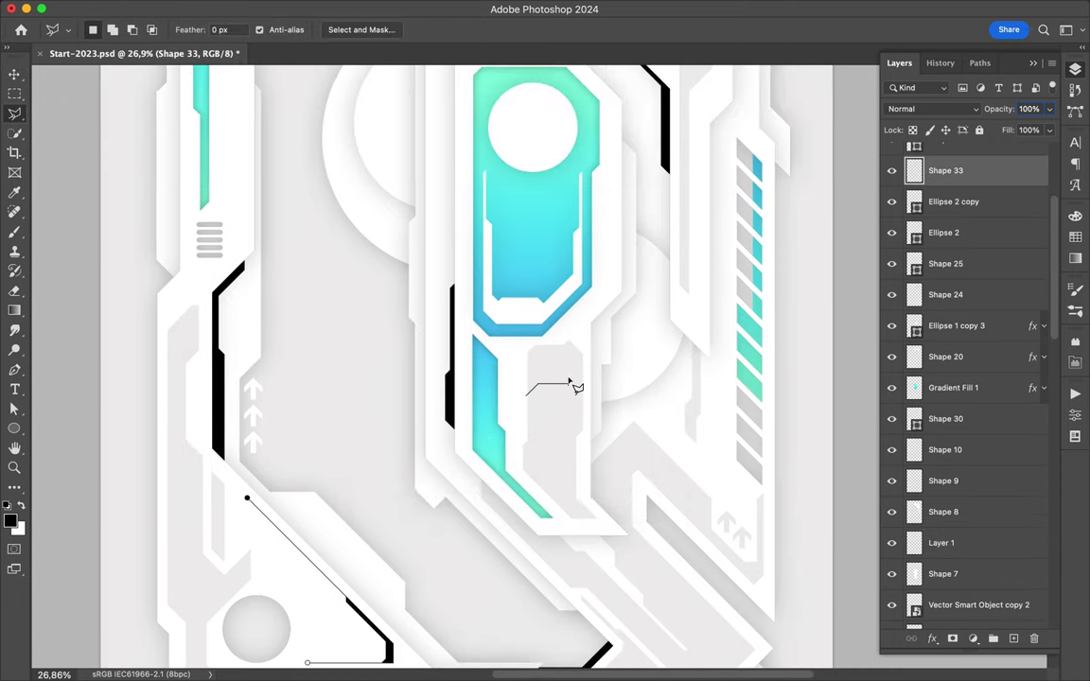
click(525, 396)
Draw white angular Shape 34 around the upper window and commit it.
key(m)
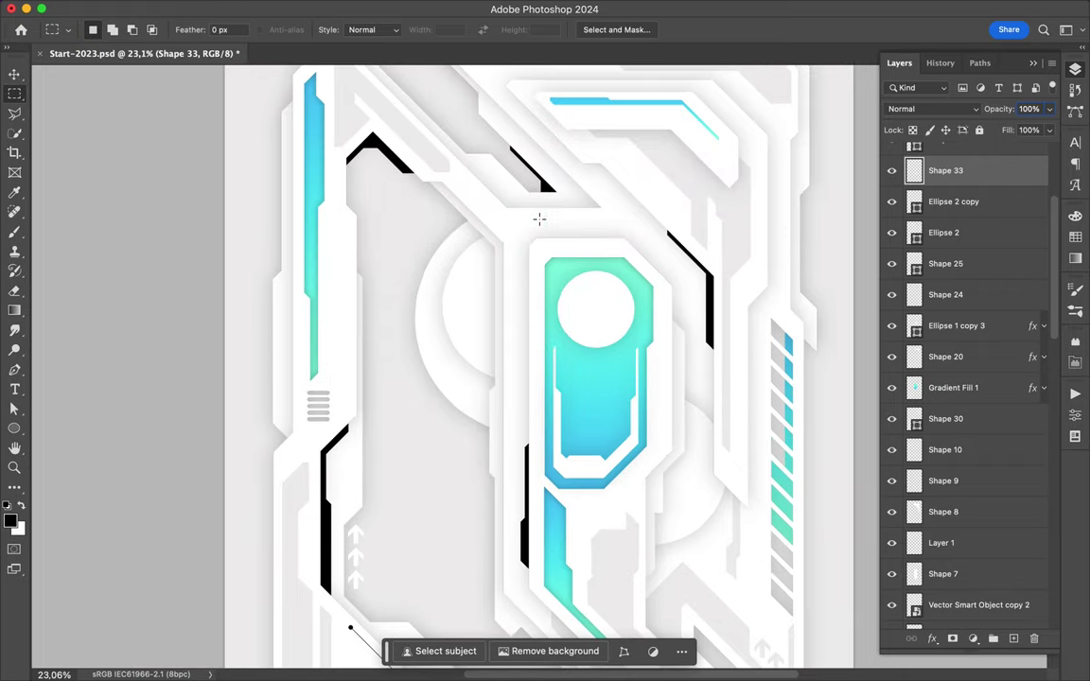
click(529, 414)
click(514, 246)
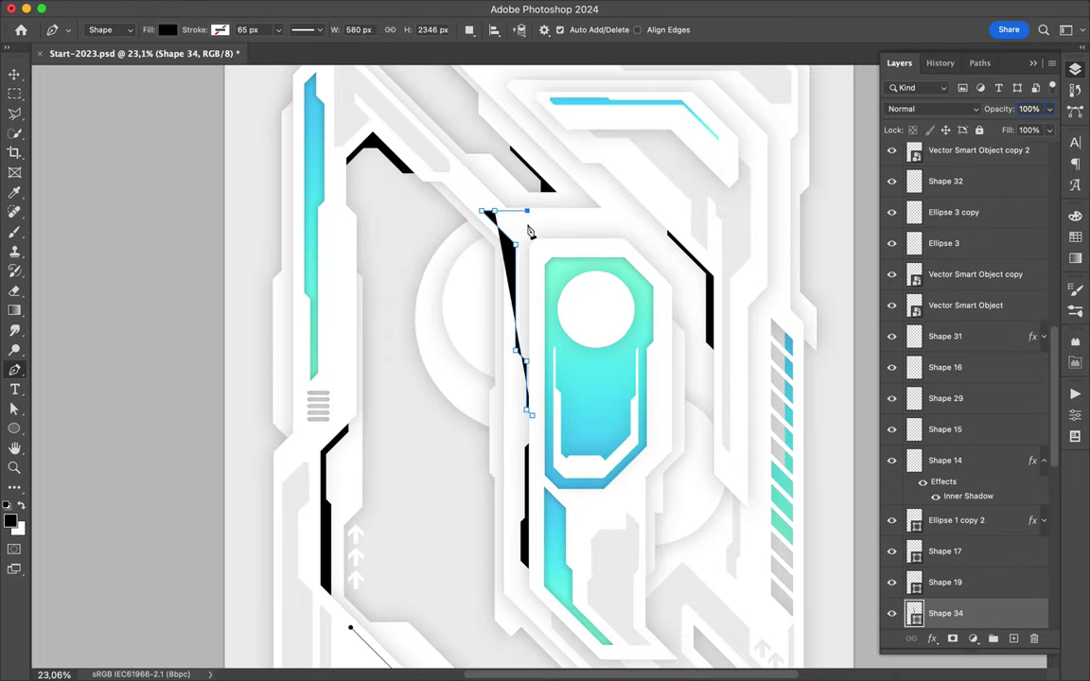
click(483, 210)
click(542, 219)
click(594, 176)
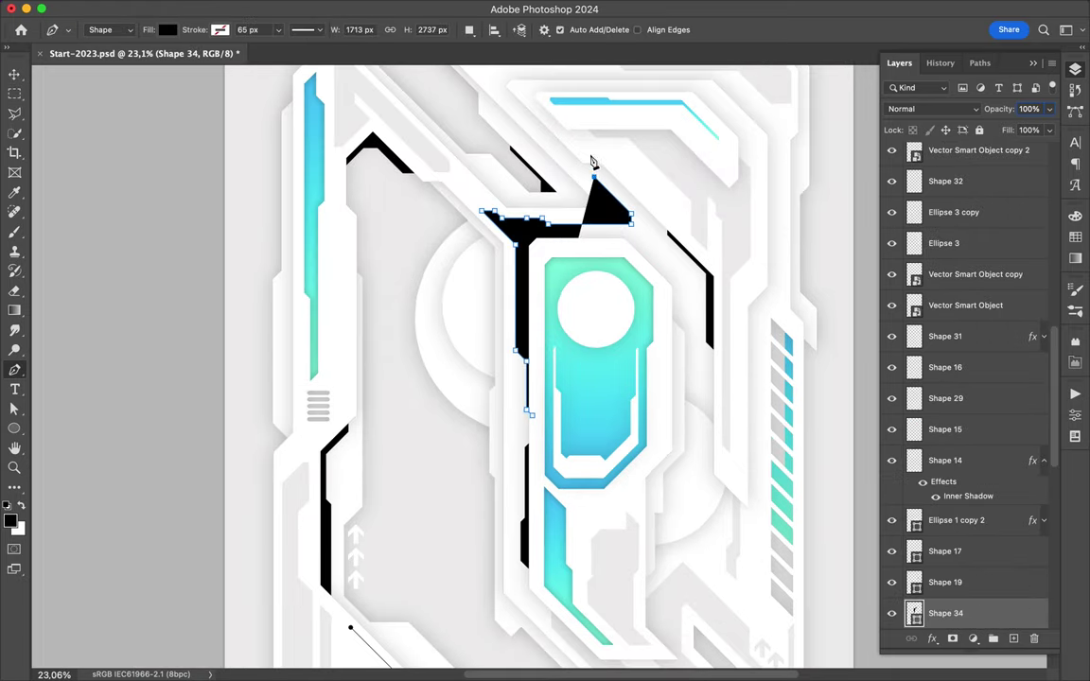
click(694, 333)
click(659, 324)
click(529, 413)
click(166, 30)
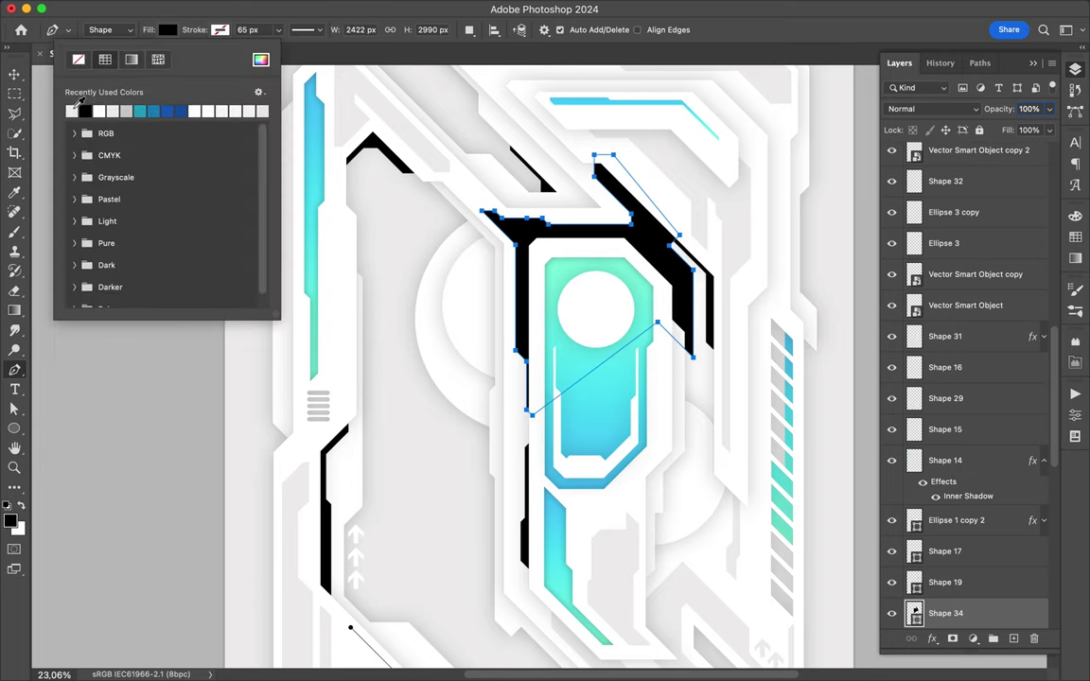
click(88, 110)
key(super+0)
key(v)
Pen-draw a black angled strip edging the top cyan stripe.
scroll(628, 159, up, 5)
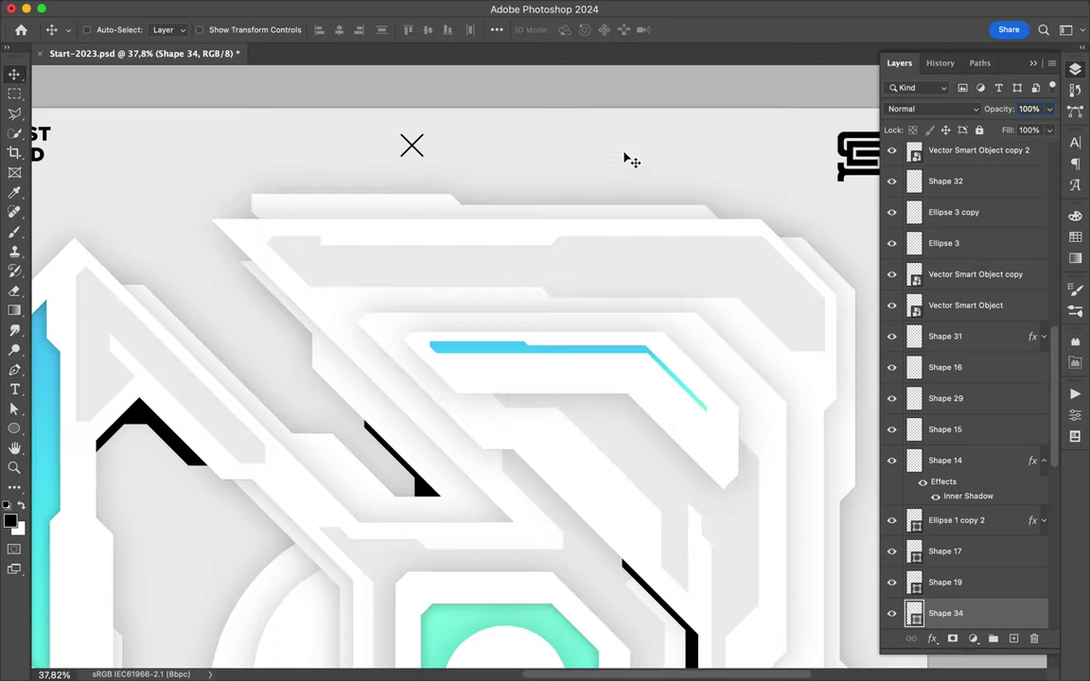
key(p)
click(440, 313)
click(561, 303)
click(706, 302)
click(764, 358)
click(807, 375)
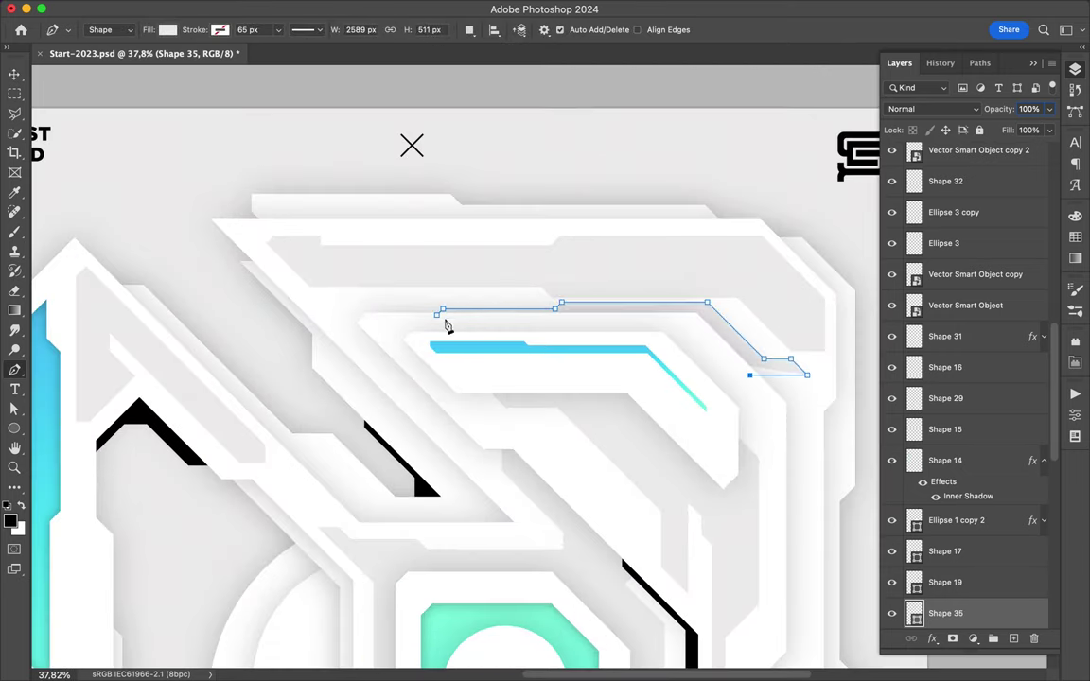
click(443, 310)
key(a)
click(1074, 235)
click(895, 254)
scroll(591, 365, down, 2)
key(p)
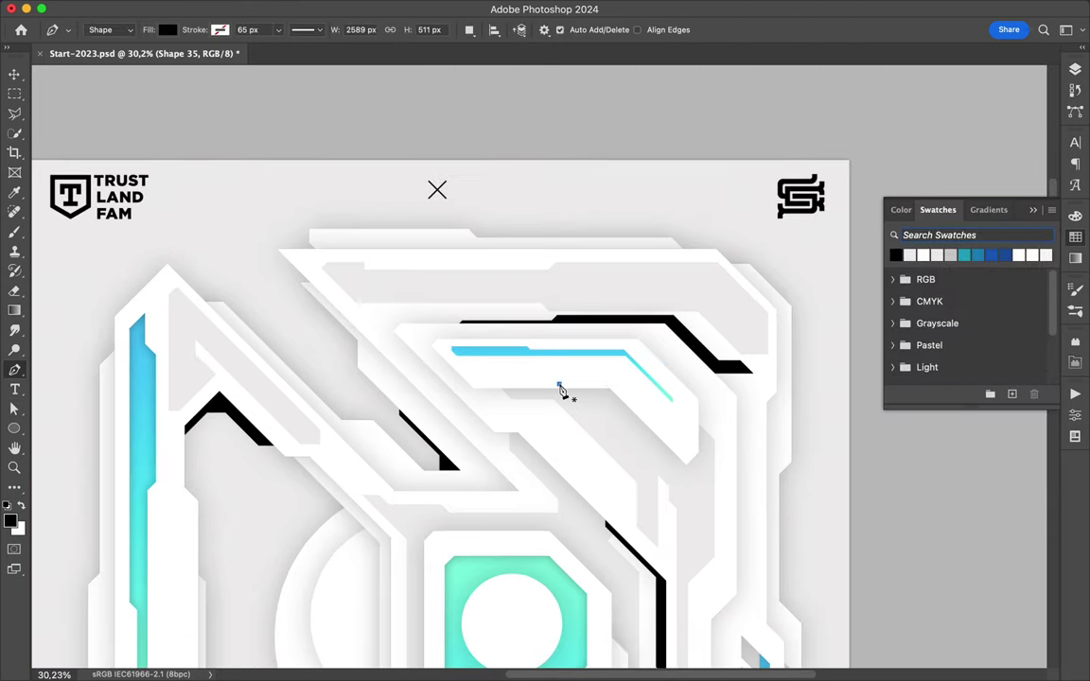
Move Shape 36 below Shape 20 in the Layers panel.
key(F7)
mouse_move(966, 457)
mouse_down()
mouse_move(963, 213)
mouse_move(964, 331)
mouse_up()
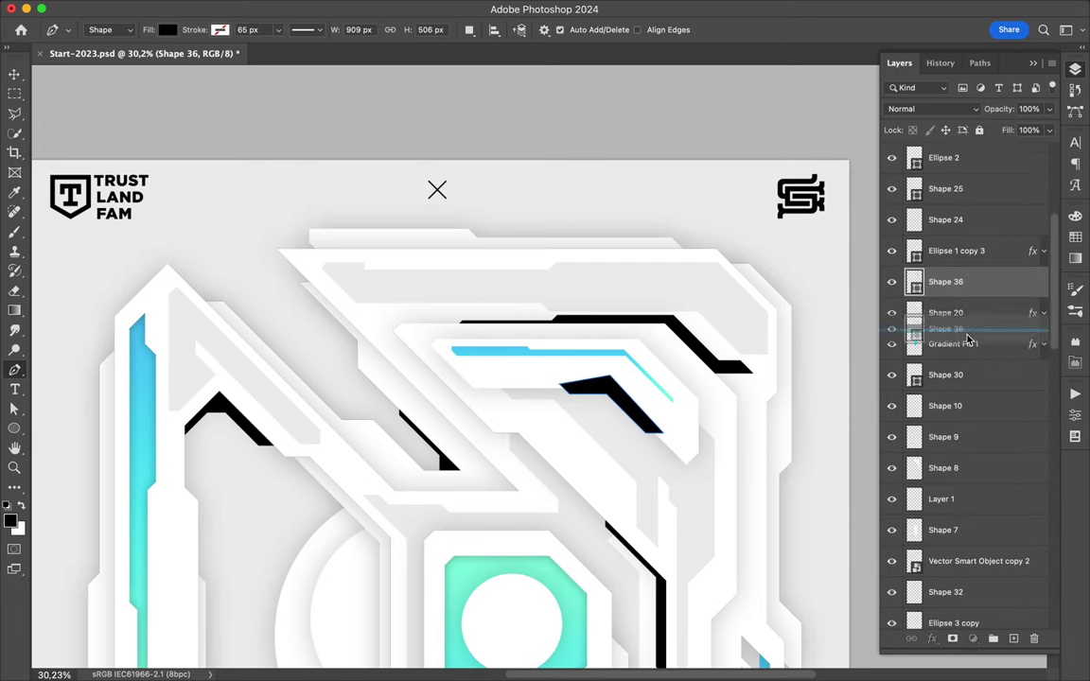
scroll(729, 358, down, 5)
scroll(732, 355, down, 2)
scroll(679, 348, down, 3)
scroll(627, 341, down, 3)
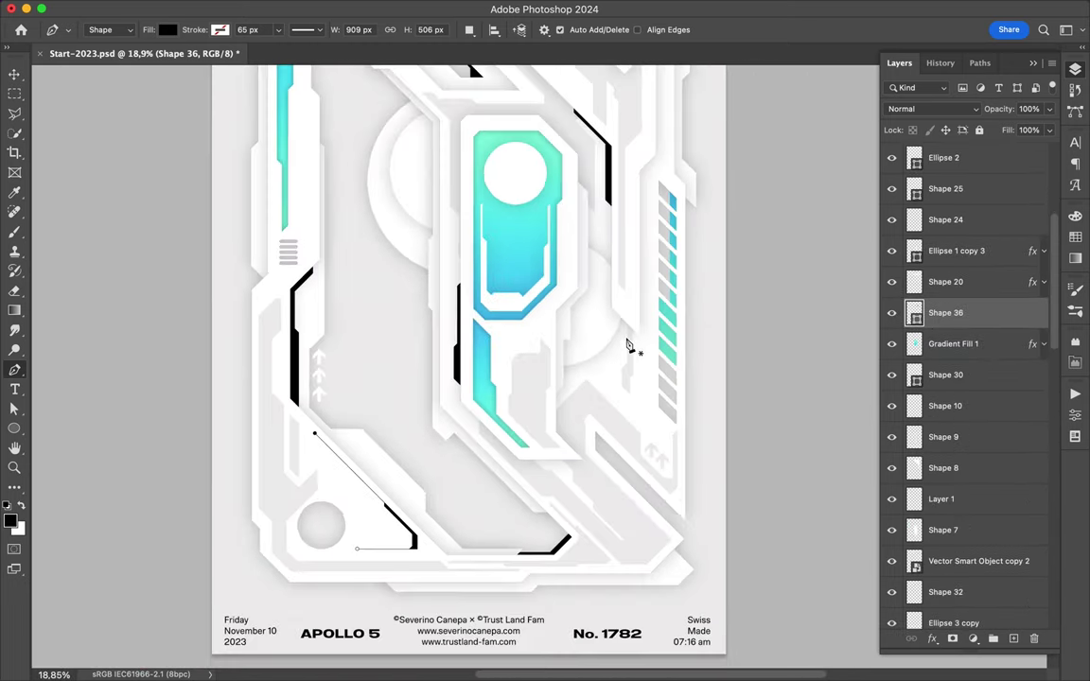
scroll(532, 214, up, 1)
Pen-draw Shape 37, a diagonal angular strip under the top cyan stripe.
scroll(533, 214, up, 4)
scroll(533, 214, up, 2)
click(474, 228)
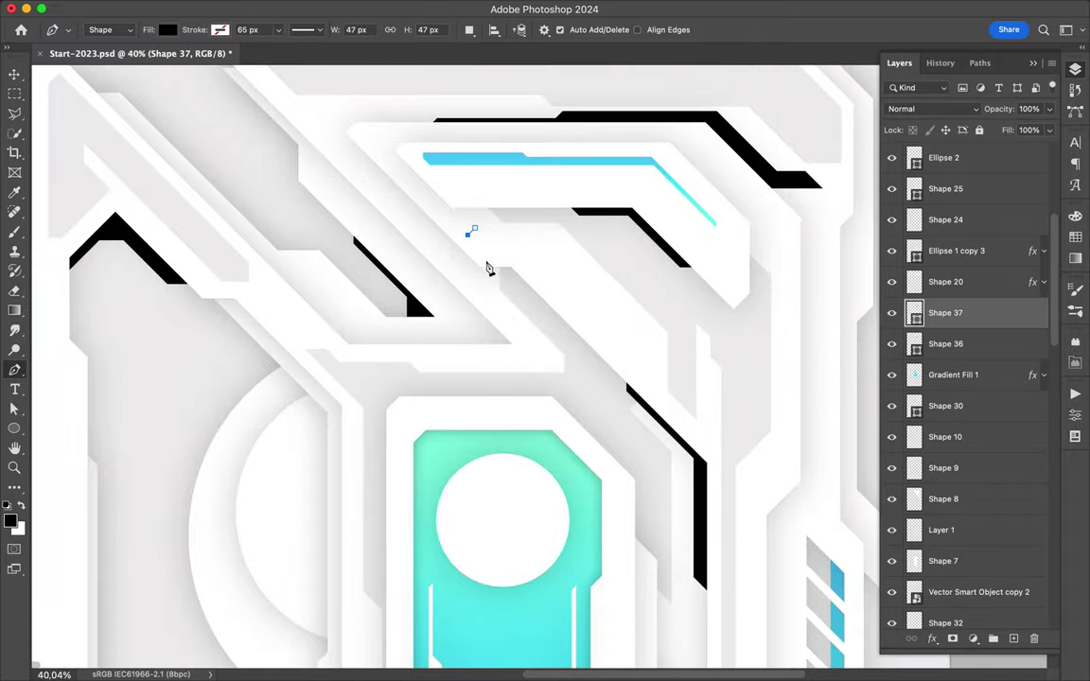
click(625, 360)
click(648, 361)
click(648, 331)
click(587, 271)
click(571, 271)
click(528, 229)
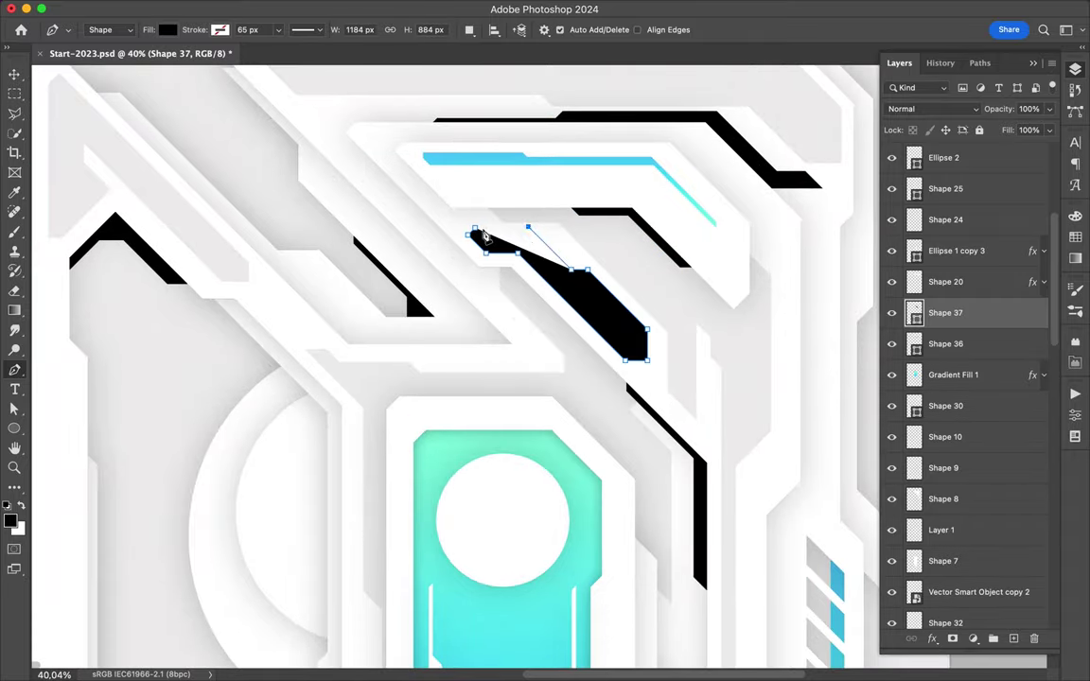
click(477, 233)
Give Shape 37 no fill and a black 5 px stroke.
scroll(519, 236, up, 2)
scroll(521, 237, up, 2)
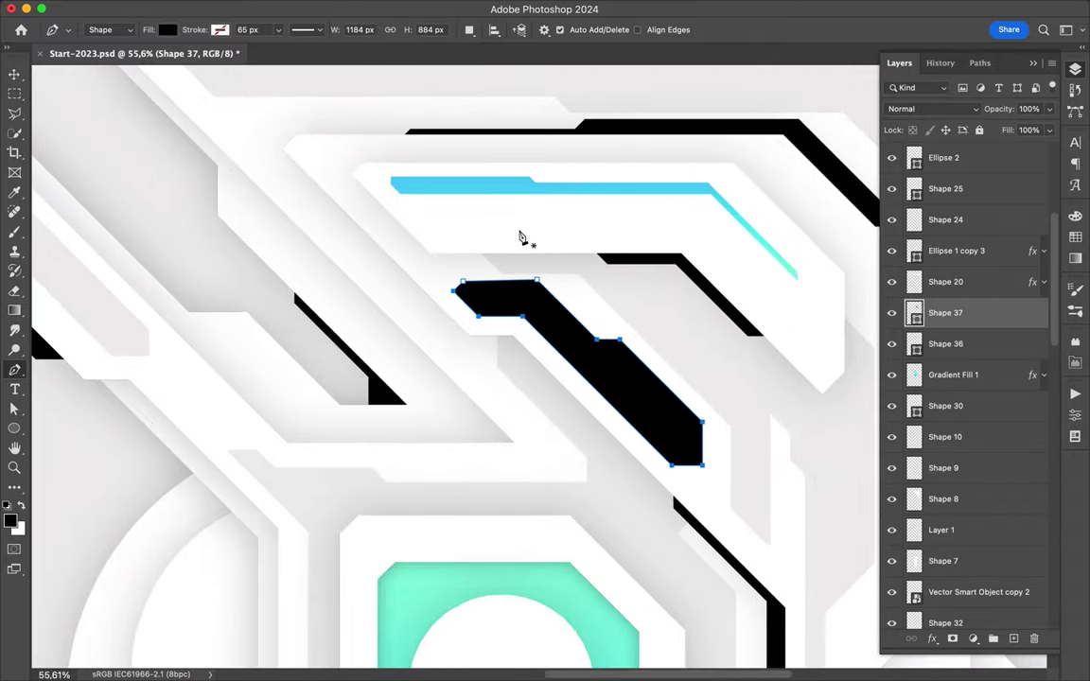
scroll(530, 227, up, 2)
scroll(537, 210, up, 2)
key(a)
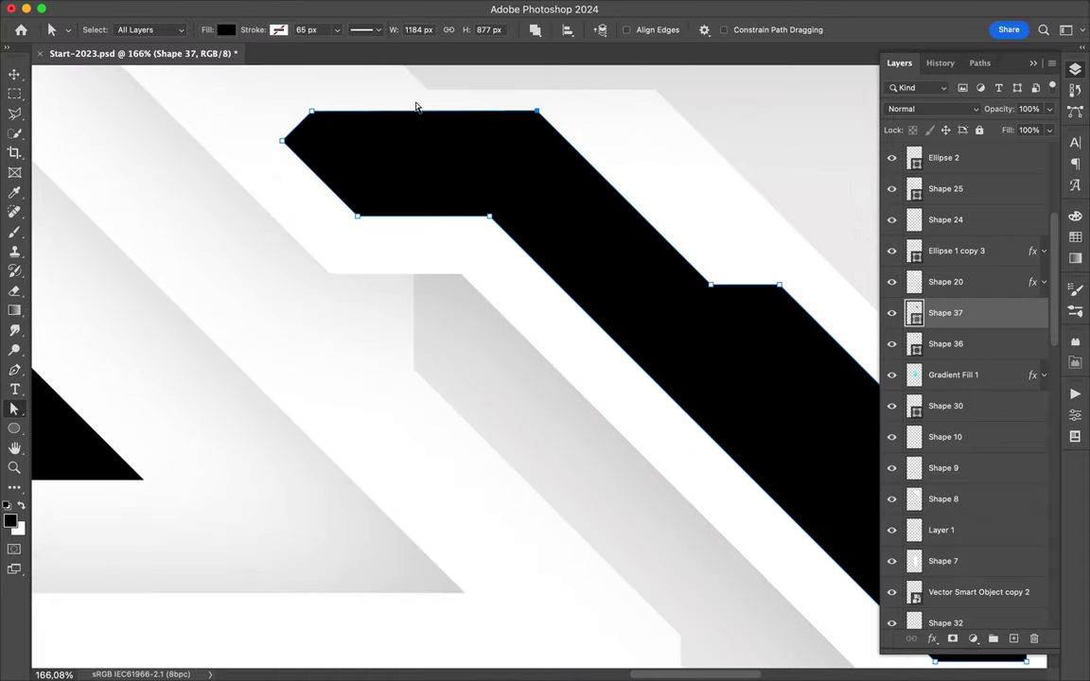
key(ctrl+0)
click(225, 29)
click(133, 59)
click(278, 29)
click(180, 91)
click(364, 29)
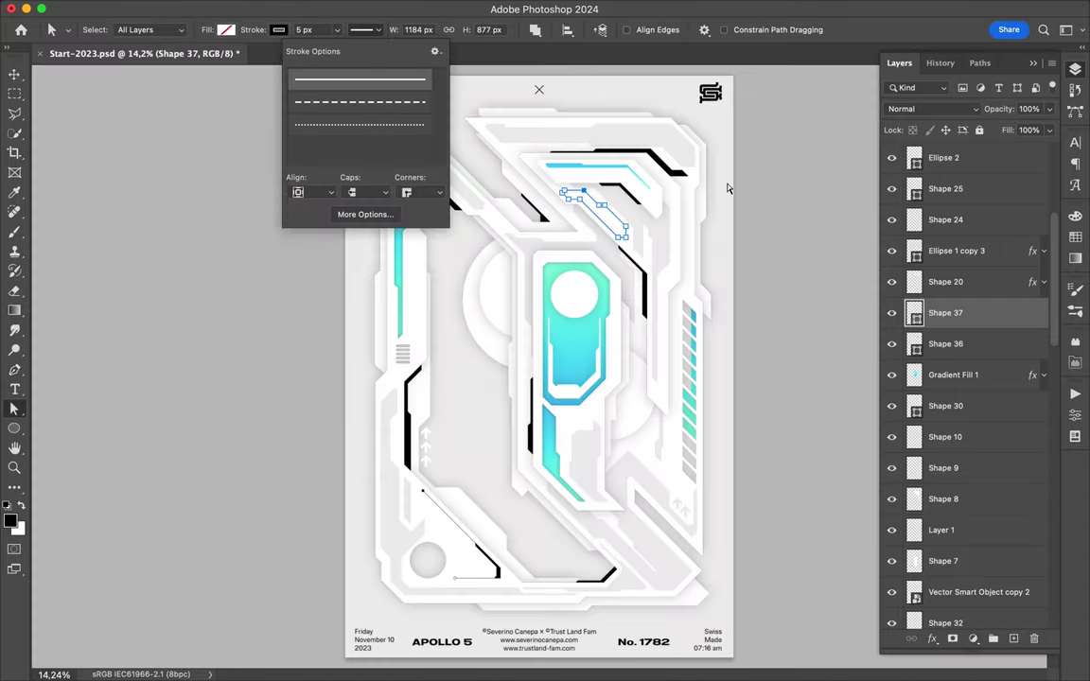
scroll(665, 111, up, 3)
scroll(665, 111, up, 3)
key(Escape)
Add black-filled Shape 38 at the strip's lower end and check its anchors.
key(p)
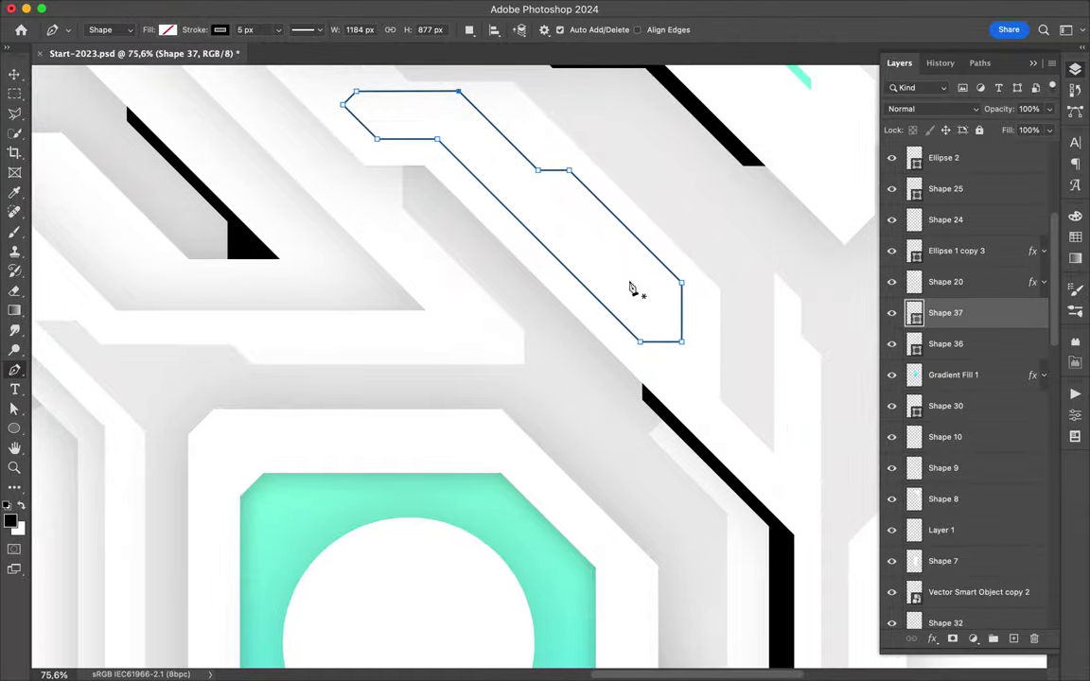
click(584, 283)
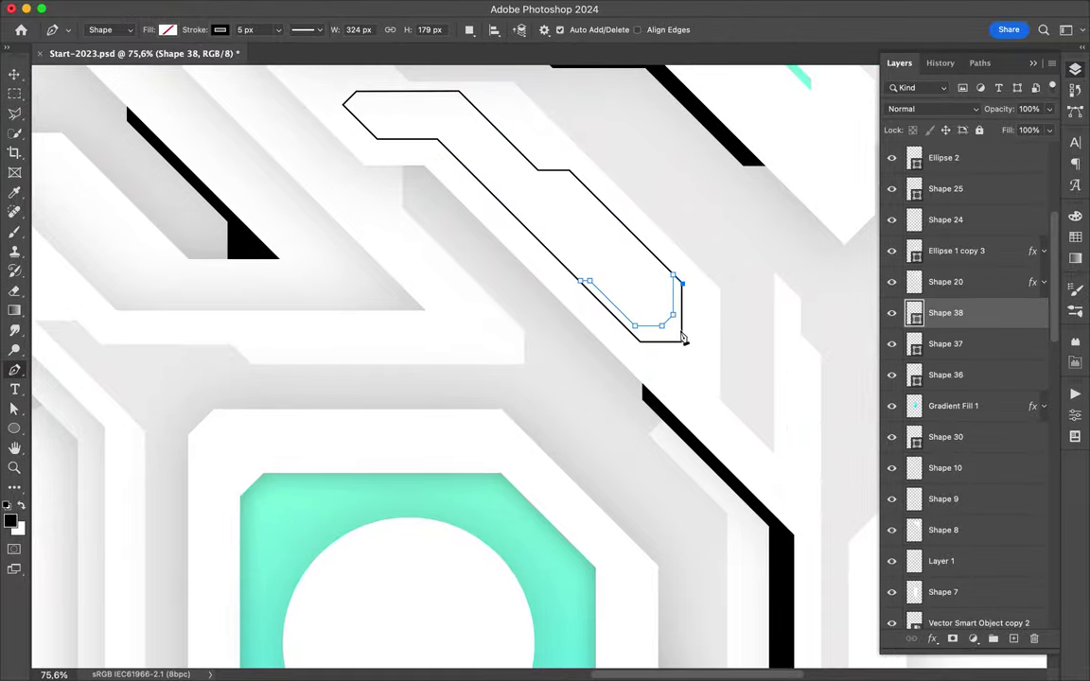
click(168, 29)
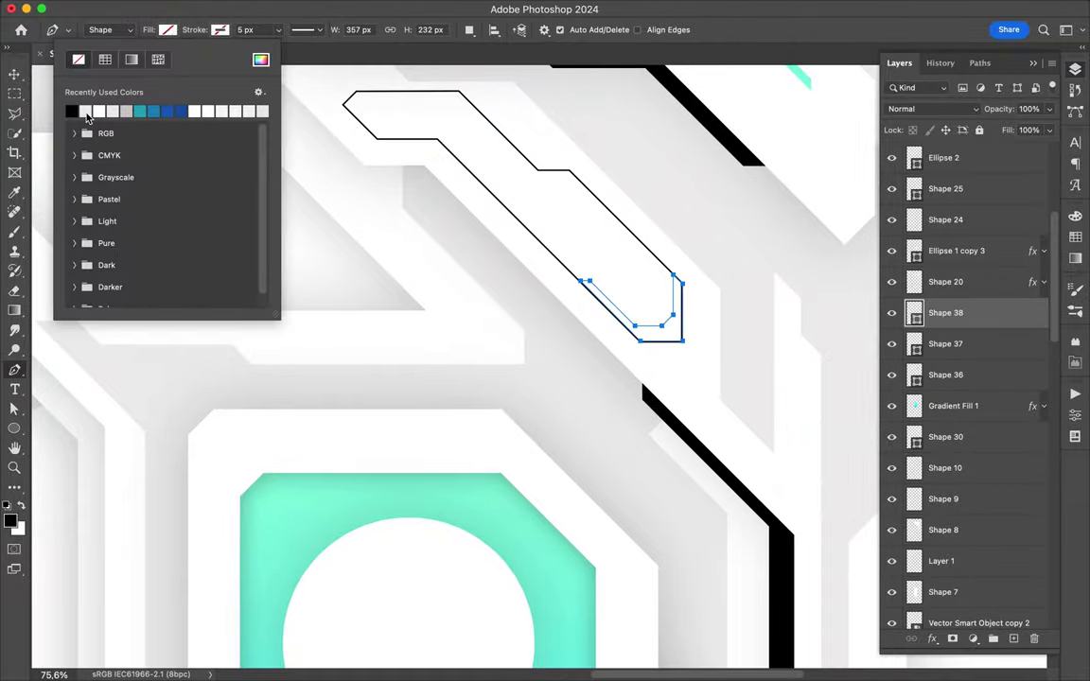
click(99, 107)
key(z)
scroll(589, 285, up, 3)
key(a)
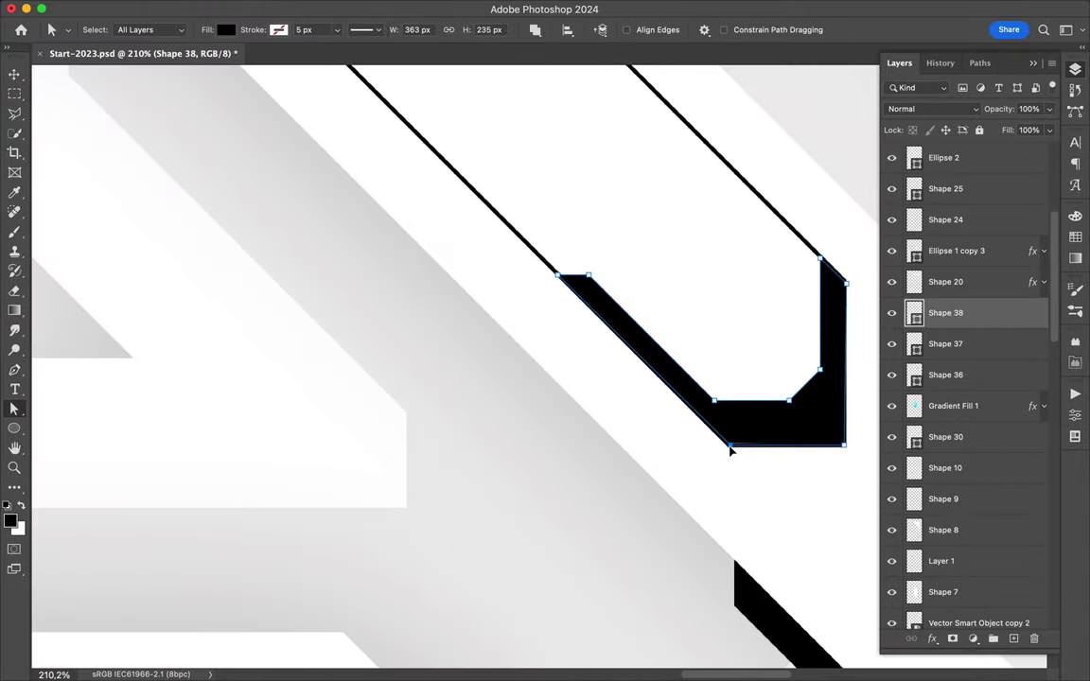
key(super+0)
key(v)
scroll(492, 379, up, 1)
Draw black Shape 39 along the left panel and move it lower in the layers.
scroll(492, 378, up, 1)
key(p)
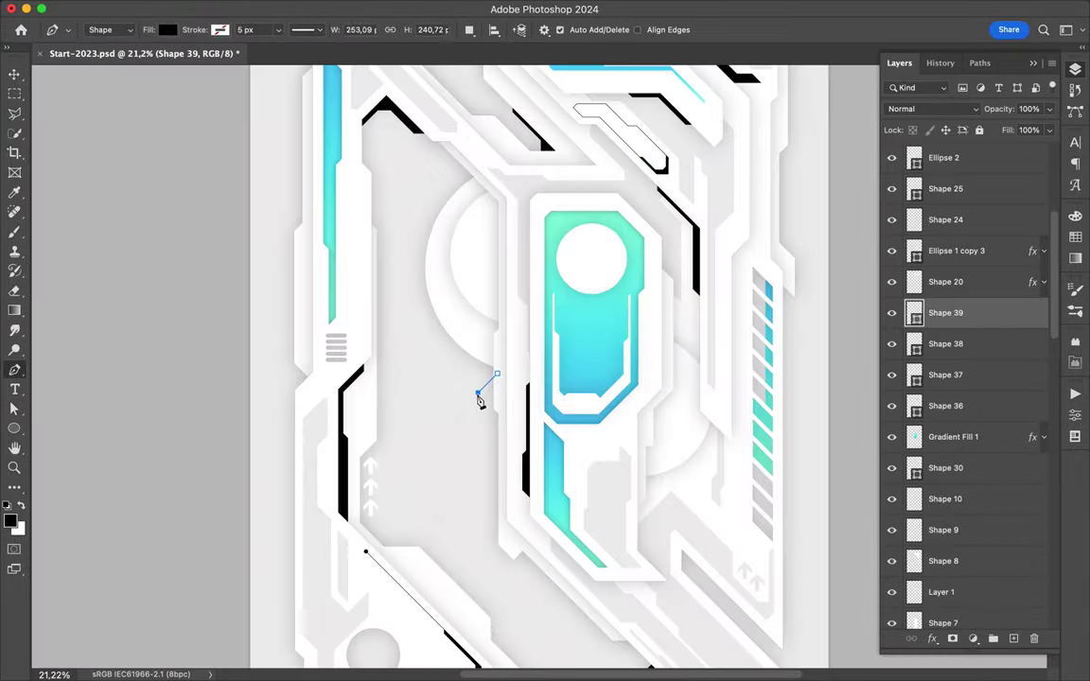
click(479, 391)
click(485, 562)
click(581, 632)
click(497, 373)
mouse_move(946, 312)
mouse_down()
mouse_move(960, 587)
mouse_move(946, 428)
mouse_up()
key(super+0)
key(v)
scroll(428, 297, up, 1)
Draw black Shape 40 as a strip along the right frame edge.
key(p)
click(710, 314)
click(722, 327)
click(723, 448)
click(733, 457)
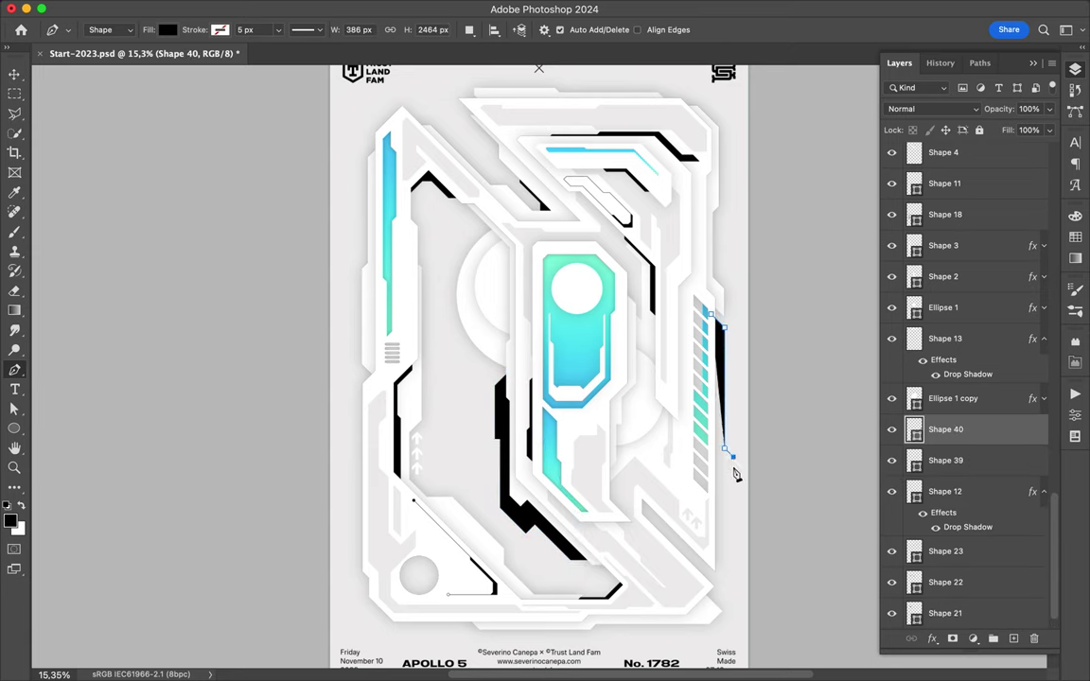
click(728, 557)
key(Return)
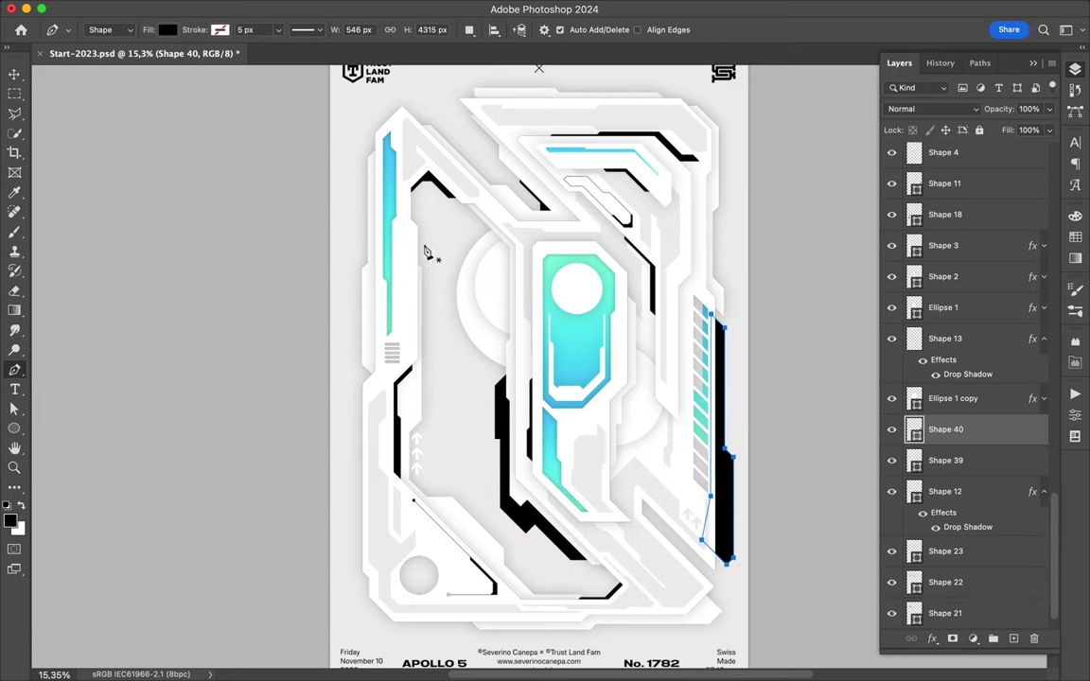
Draw black Shape 41 on the left side and begin Shape 42 at the top-left frame.
click(415, 236)
click(435, 257)
click(431, 295)
click(430, 376)
click(418, 385)
key(Return)
scroll(417, 331, up, 3)
click(406, 191)
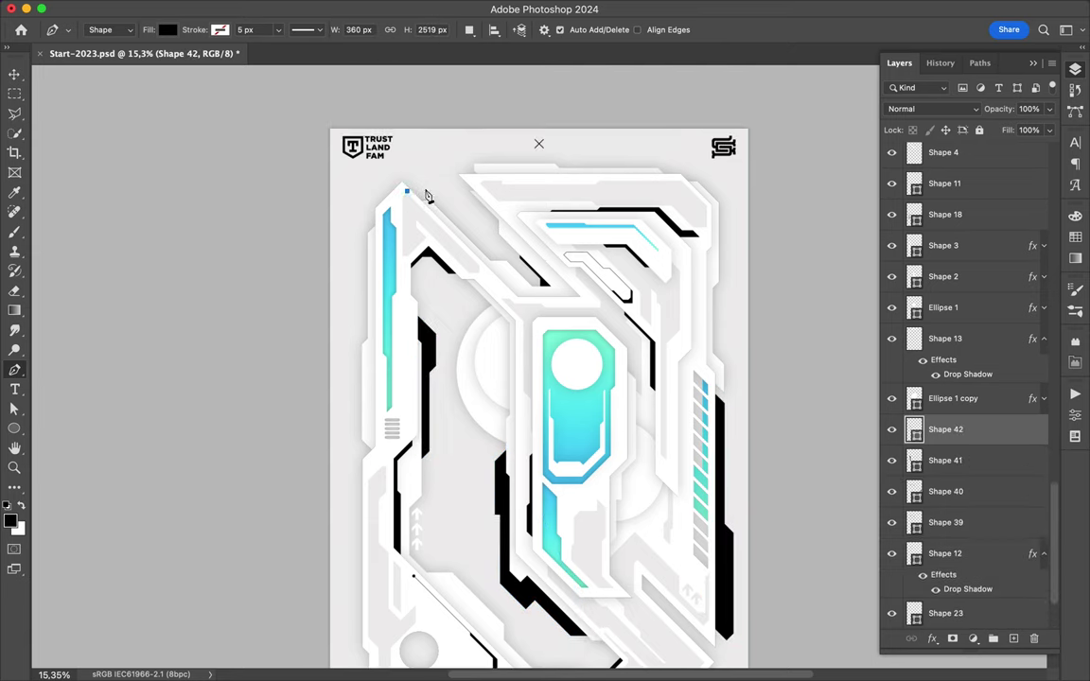
click(440, 192)
click(483, 236)
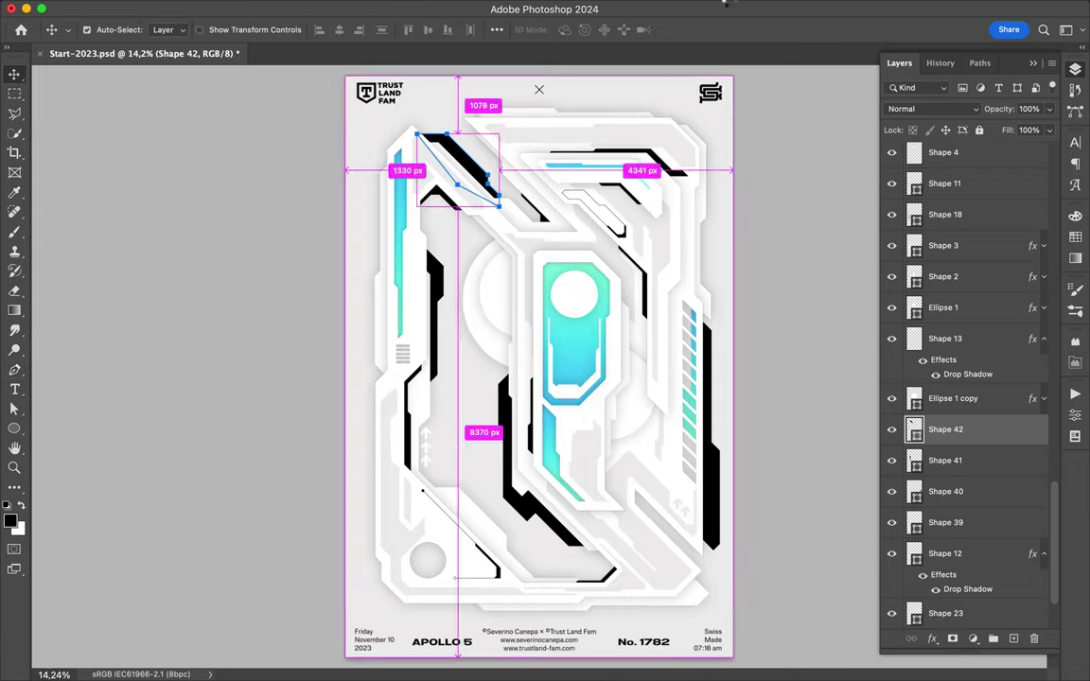